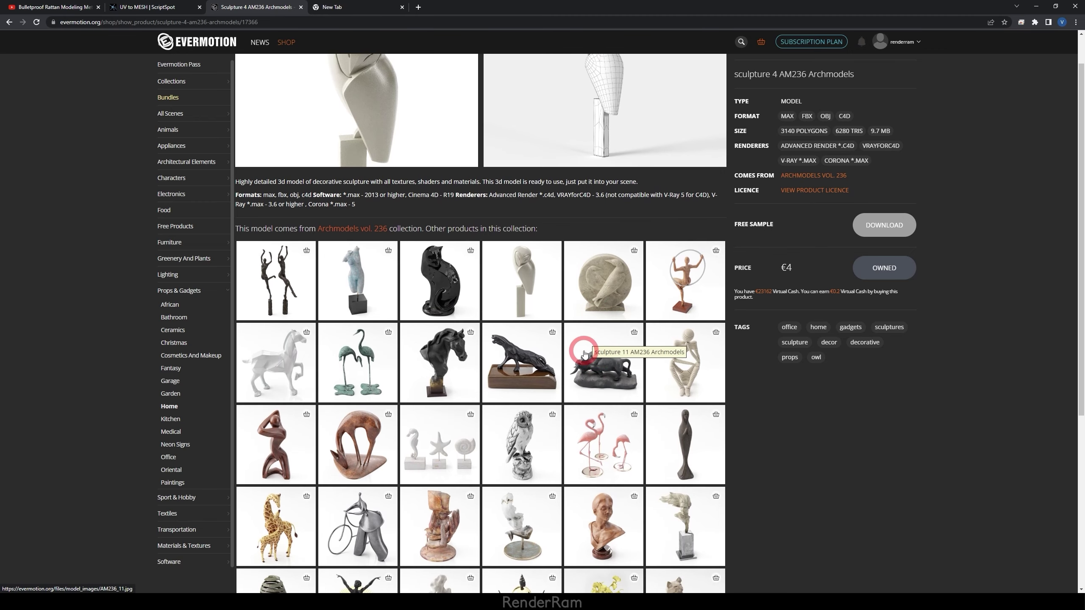
# - Examine the sculpture 4 AM236 Archmodels product page, its enlarged owl preview and the other sculptures in the collection
pyautogui.scroll(2, 585, 354)
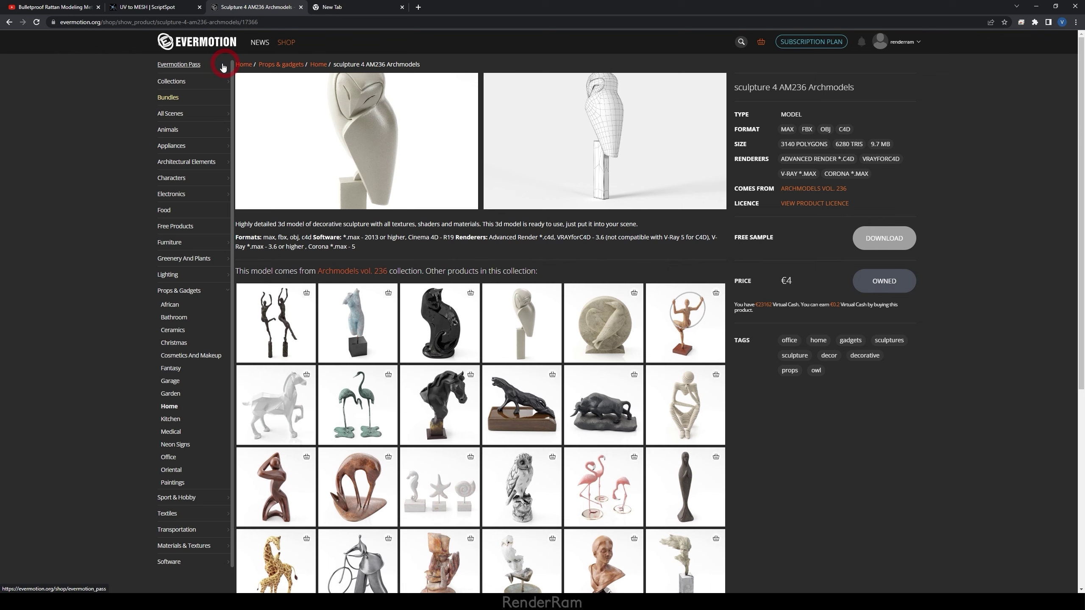
pyautogui.click(339, 137)
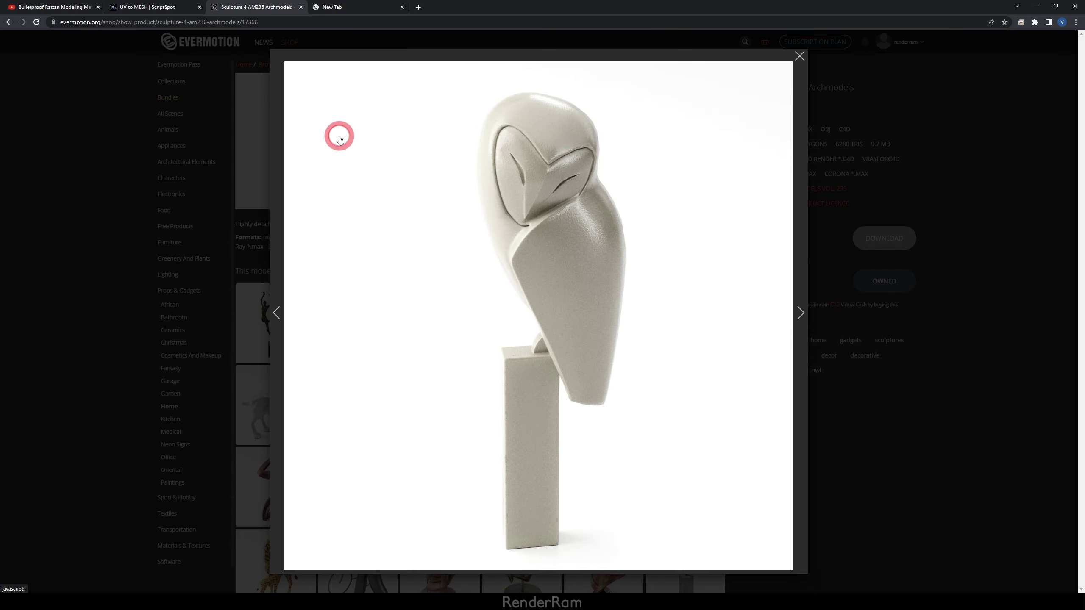
pyautogui.click(57, 227)
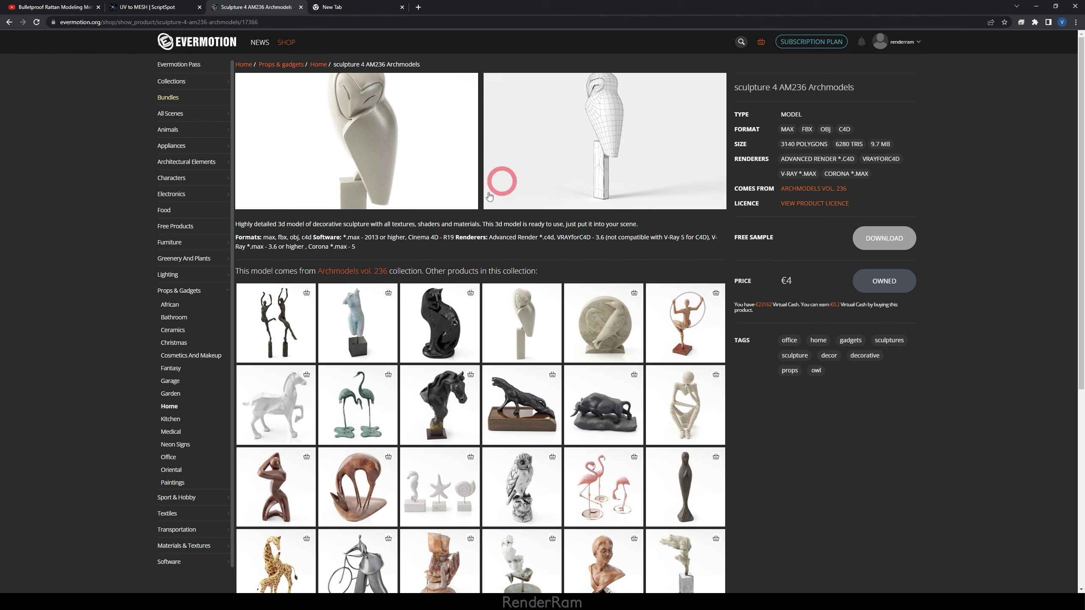
pyautogui.scroll(-4, 489, 196)
pyautogui.scroll(-3, 557, 359)
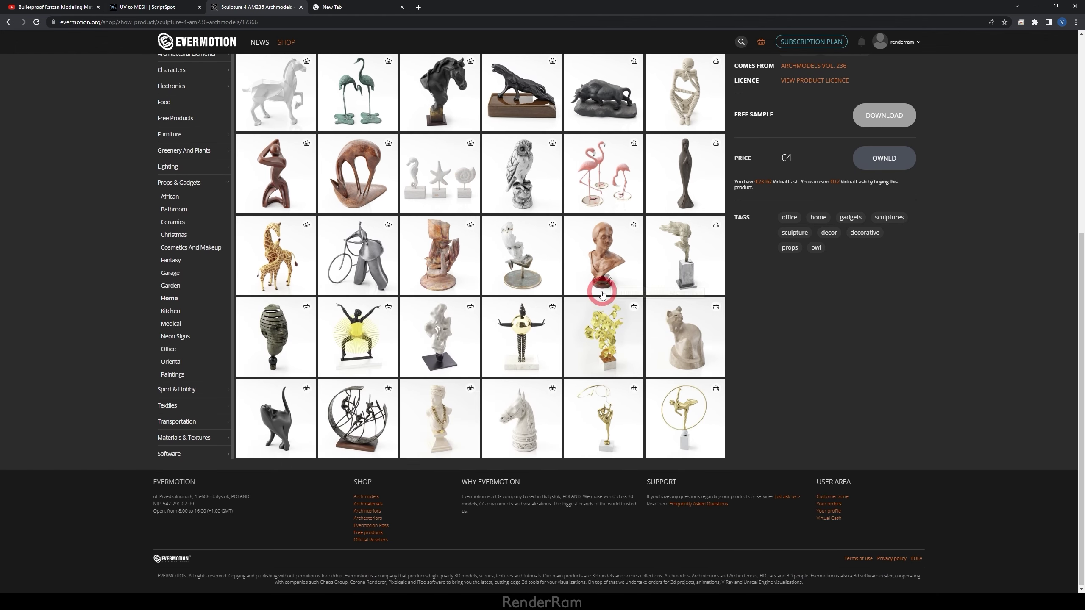
pyautogui.scroll(6, 602, 294)
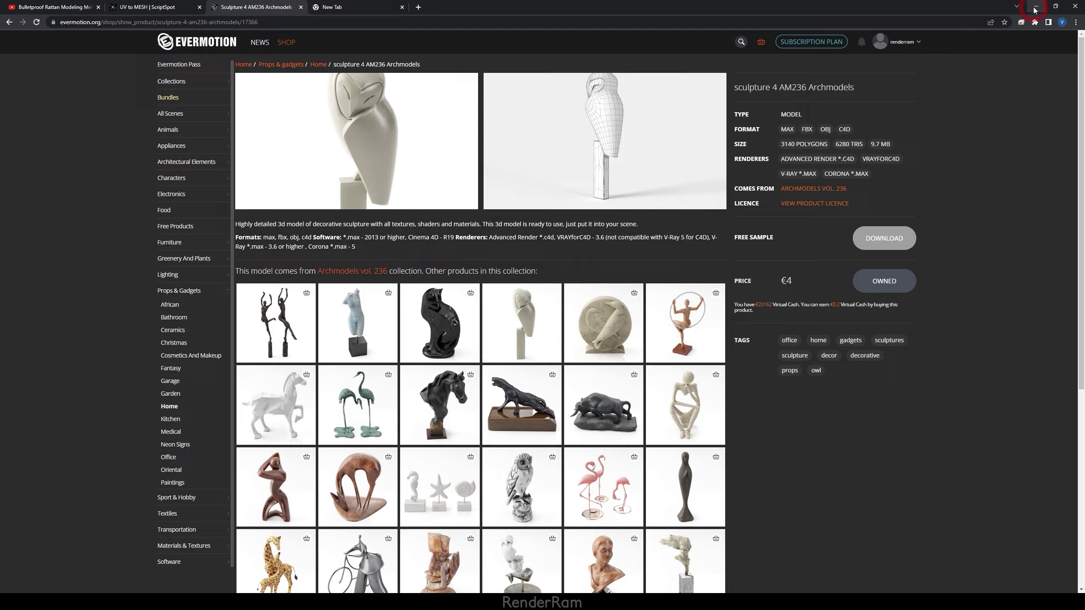
# - Switch to 3ds Max and examine the rattan owl's weave up close in the FStorm render window
pyautogui.click(1035, 8)
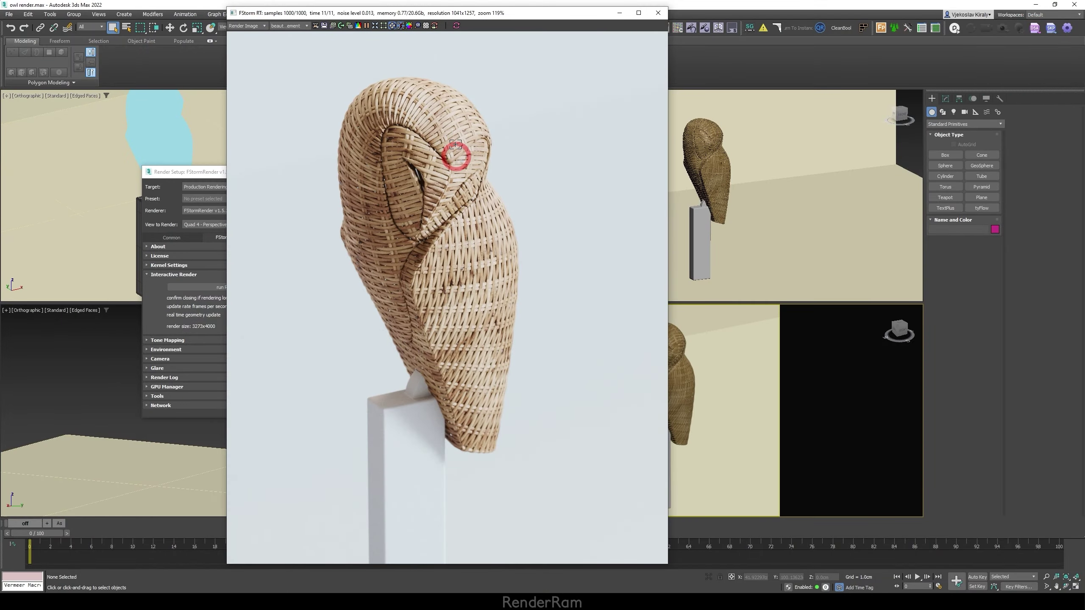
pyautogui.scroll(8, 700, 387)
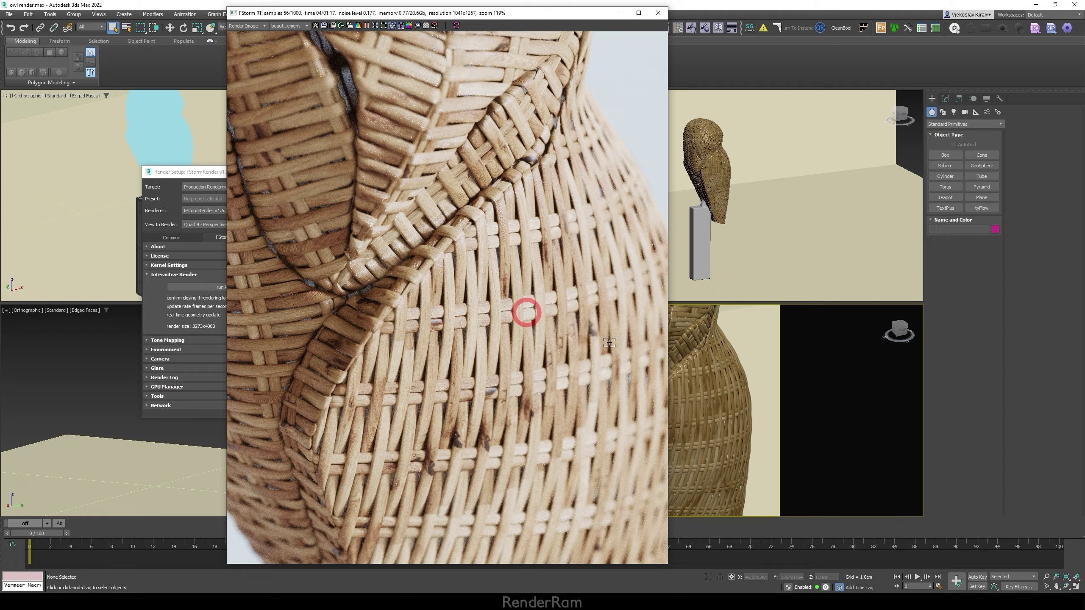
pyautogui.scroll(5, 720, 359)
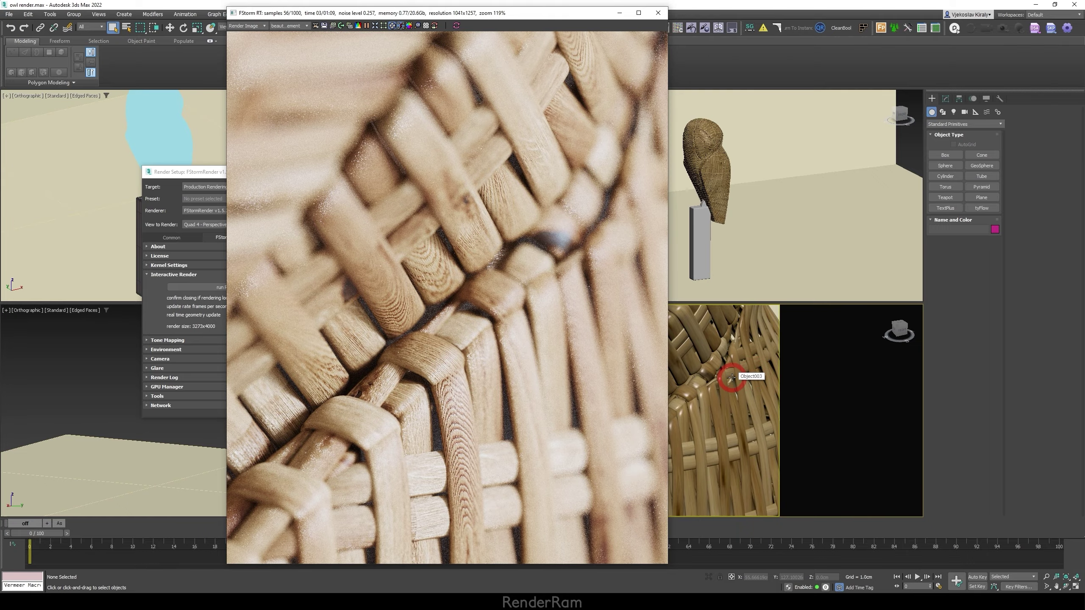
pyautogui.scroll(-6, 731, 377)
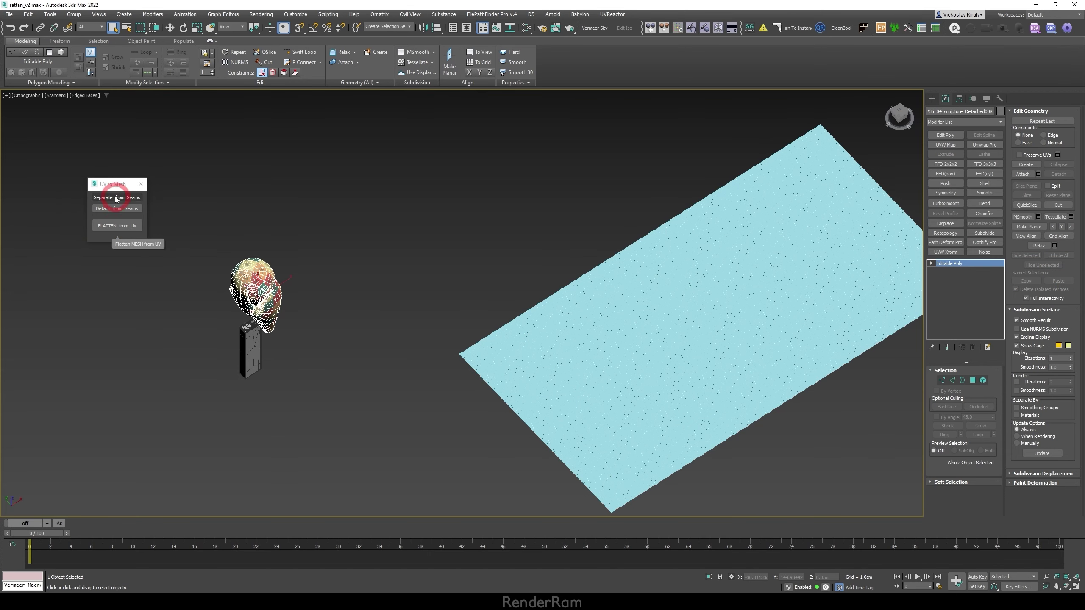
# - Generate a flattened morph copy of the owl with the UV to Mesh script and set its first morph channel to 100
pyautogui.moveTo(116, 185); pyautogui.dragTo(190, 246)
pyautogui.scroll(4, 235, 293)
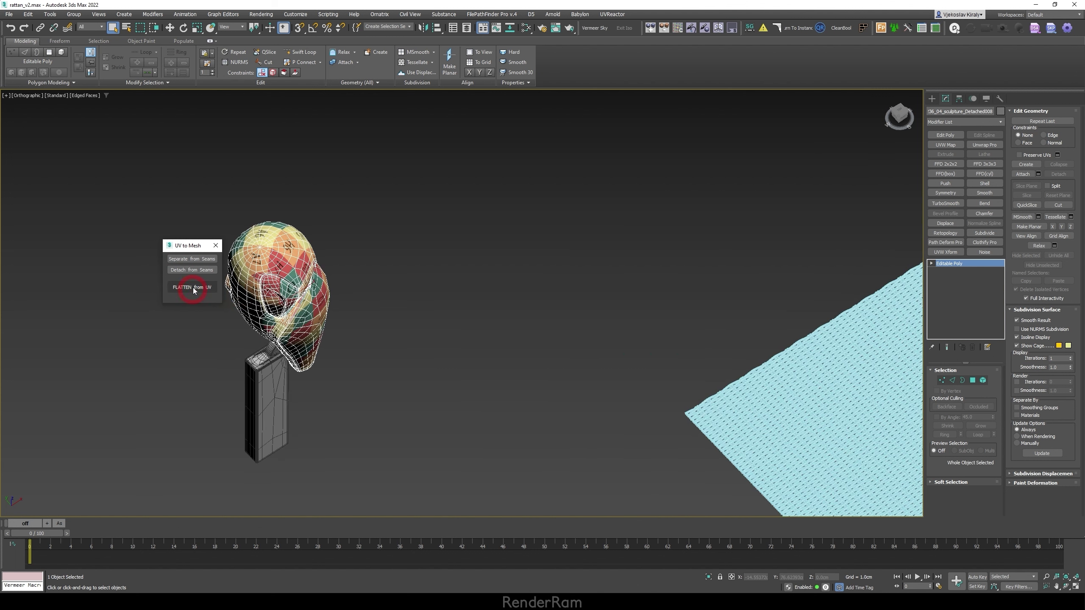
pyautogui.click(179, 291)
pyautogui.click(335, 324)
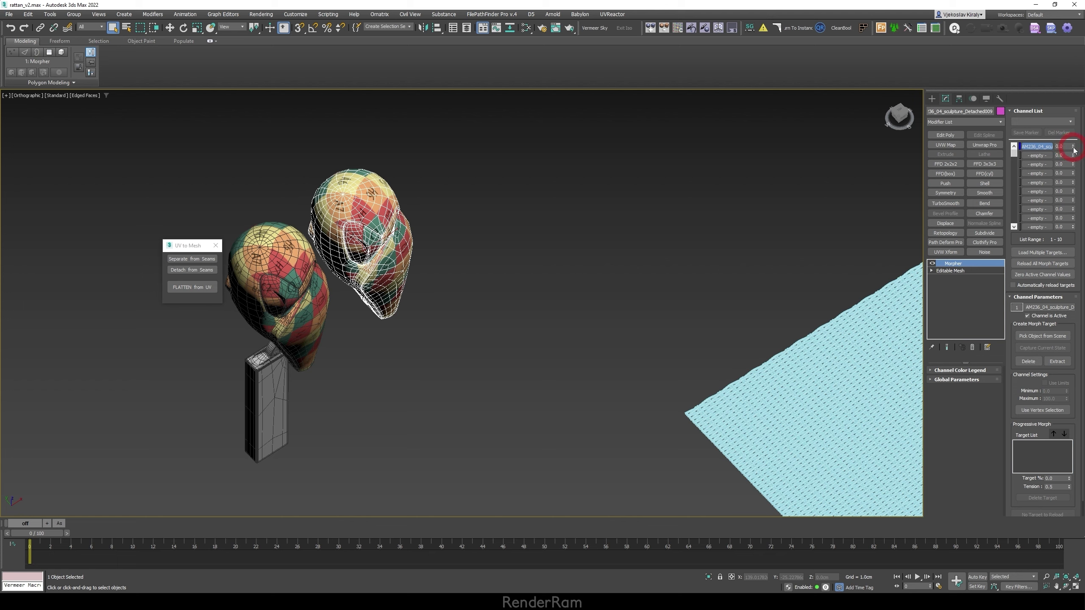
pyautogui.moveTo(1074, 149); pyautogui.dragTo(1041, 97)
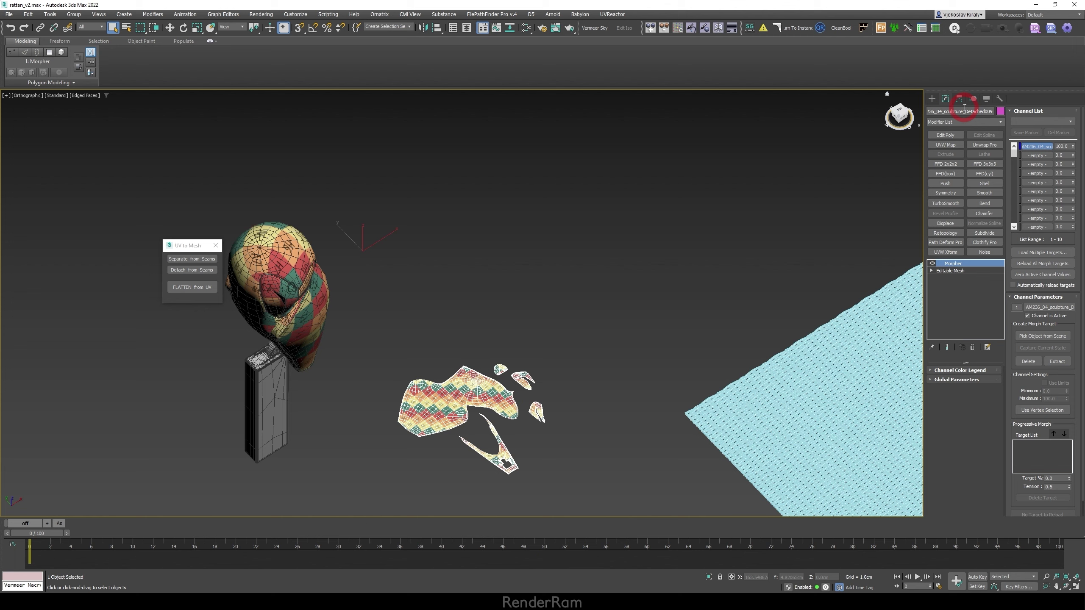
pyautogui.moveTo(1069, 147)
pyautogui.mouseDown()
pyautogui.moveTo(1068, 201)
pyautogui.moveTo(1066, 150)
pyautogui.mouseUp()
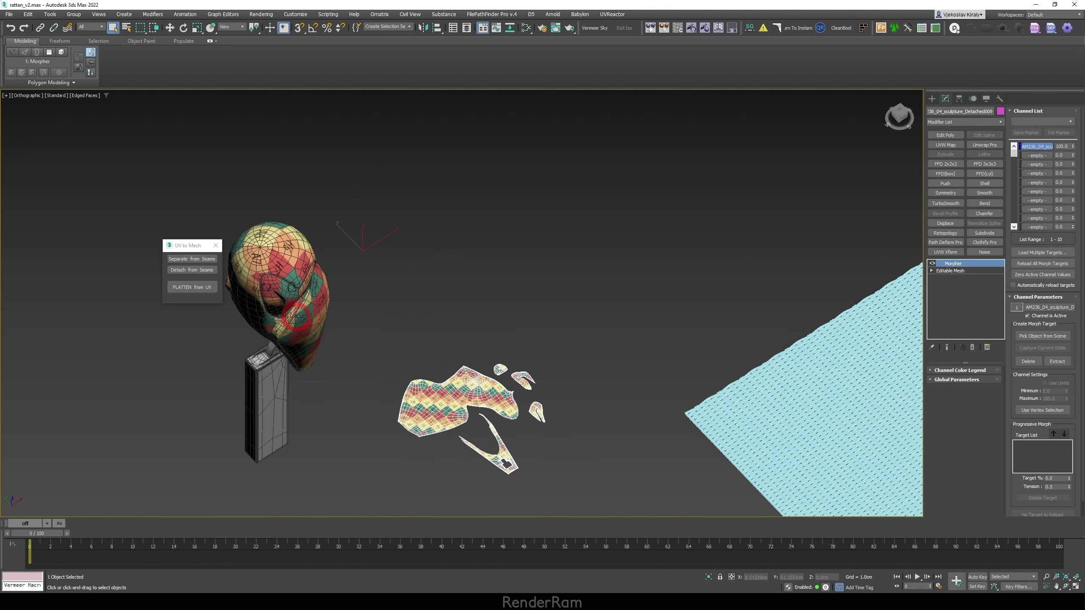
# - Add Unwrap Pro to the owl mesh and examine its UV shells in the UV editor
pyautogui.click(292, 296)
pyautogui.click(984, 144)
pyautogui.moveTo(250, 167); pyautogui.dragTo(239, 206)
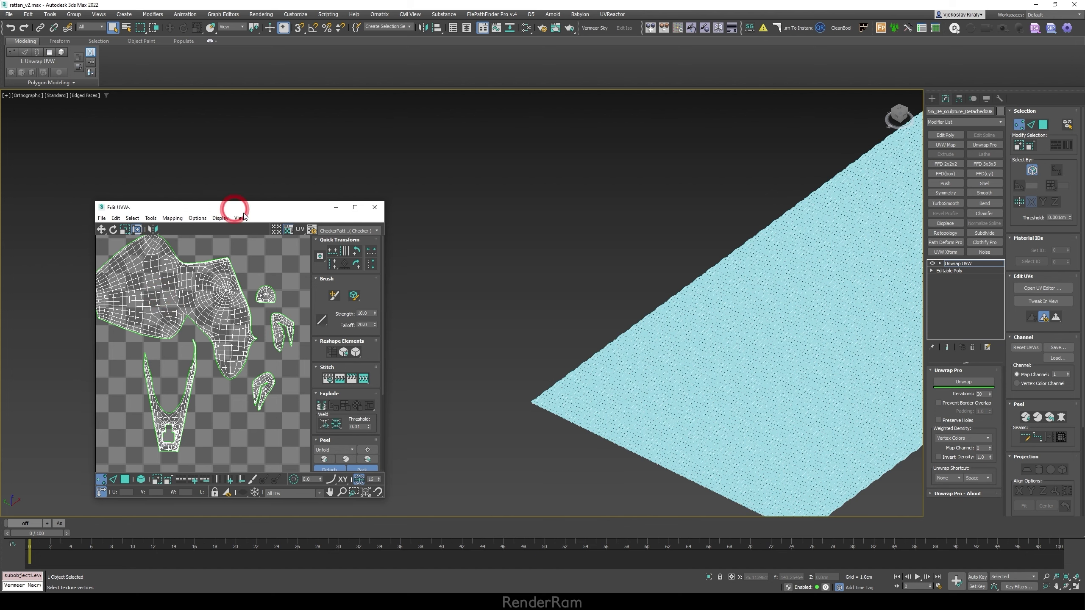
pyautogui.scroll(2, 368, 308)
# - Select the owl's wing piece as a separate mesh element
pyautogui.press('5')
pyautogui.click(368, 302)
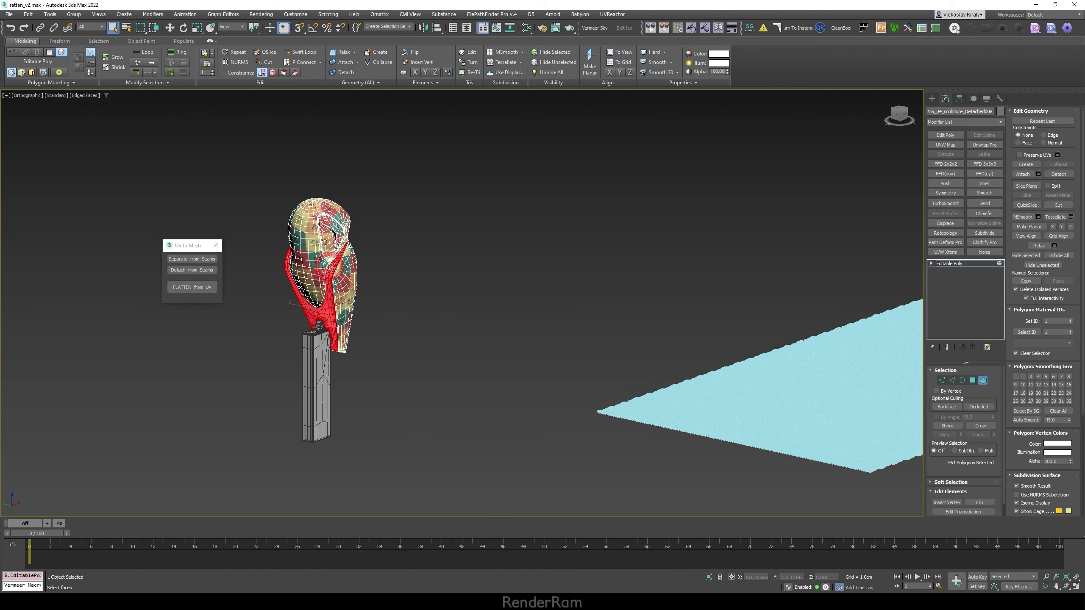
# - Select all open borders of the owl mesh and examine them in wireframe around the eye slit and wings
pyautogui.press('2')
pyautogui.press('3')
pyautogui.scroll(5, 327, 244)
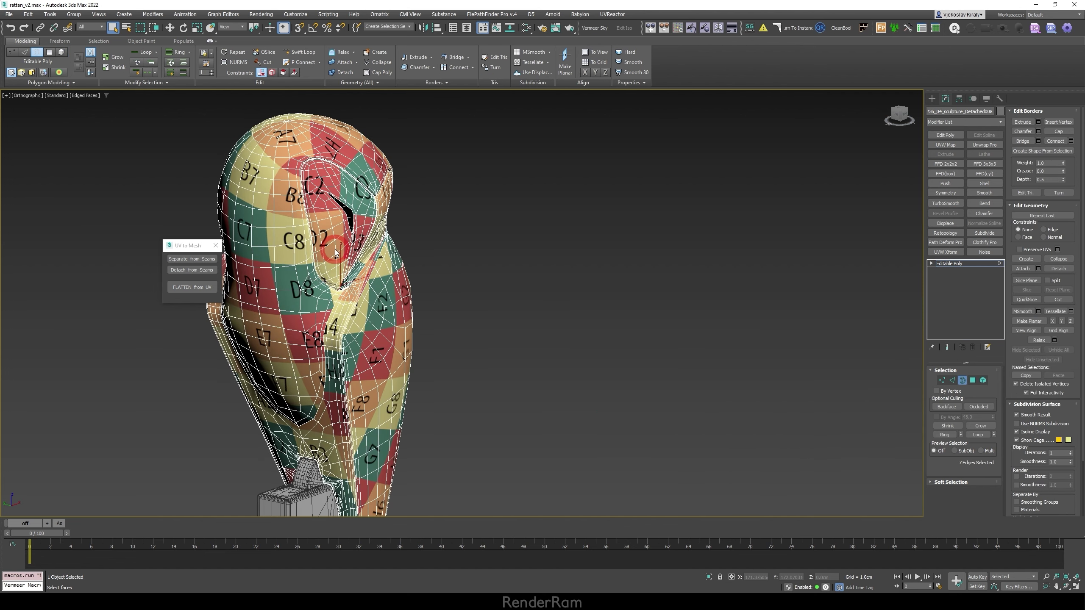
pyautogui.keyDown('ctrl'); pyautogui.moveTo(335, 253); pyautogui.dragTo(711, 317); pyautogui.keyUp('ctrl')
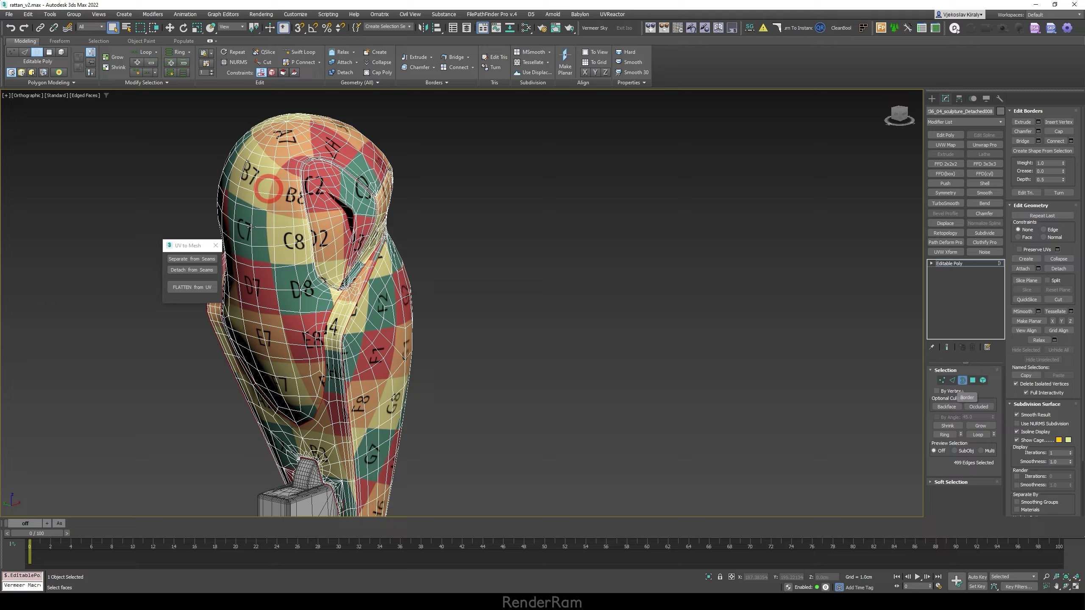
pyautogui.moveTo(321, 287); pyautogui.dragTo(405, 275, button='middle')
pyautogui.press('F3')
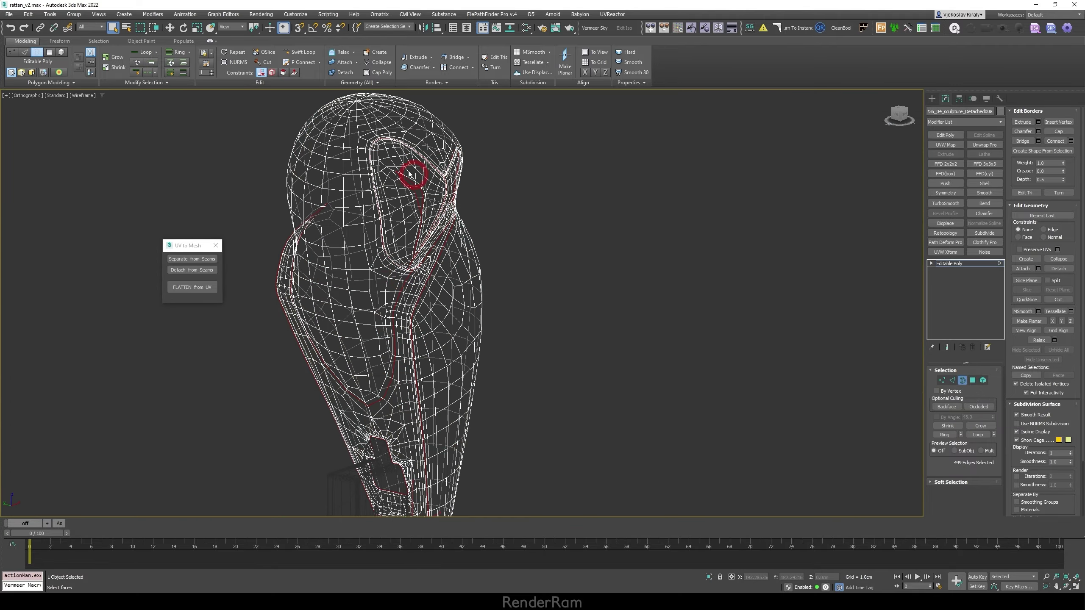
pyautogui.keyDown('alt'); pyautogui.moveTo(409, 173); pyautogui.dragTo(386, 262, button='middle'); pyautogui.keyUp('alt')
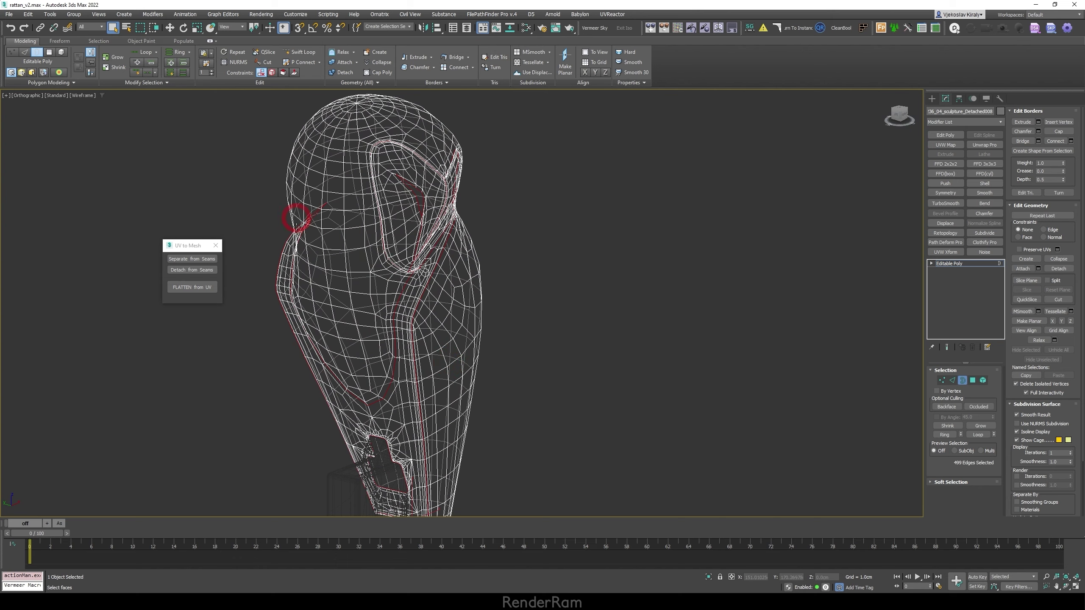
pyautogui.scroll(10, 395, 215)
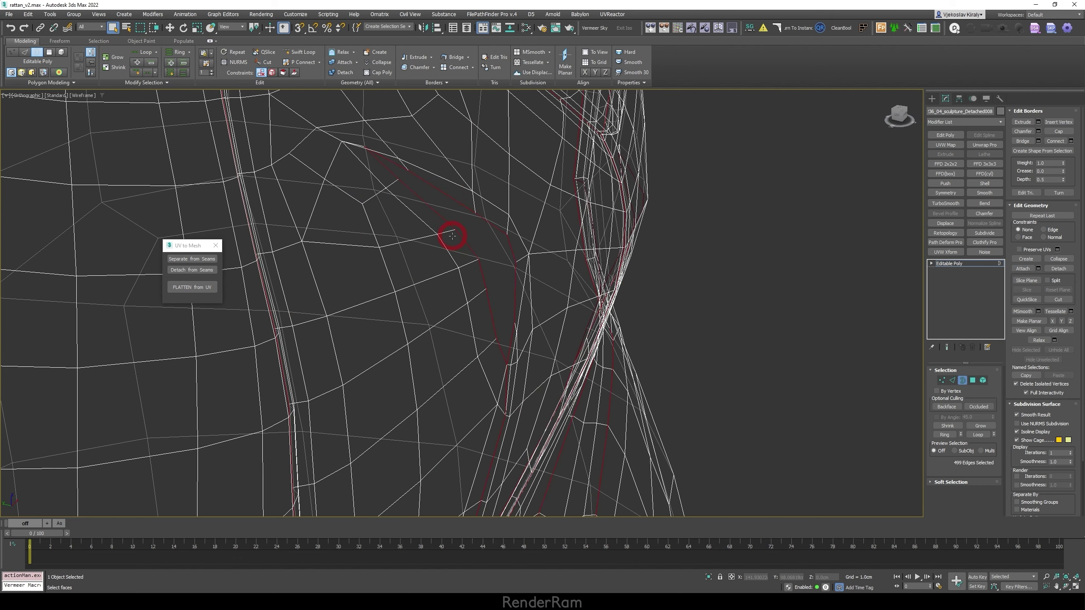
# - Return to shaded display and extrude the owl's selected border edges slightly, adjusting the extrusion height
pyautogui.press('F3')
pyautogui.click(1039, 122)
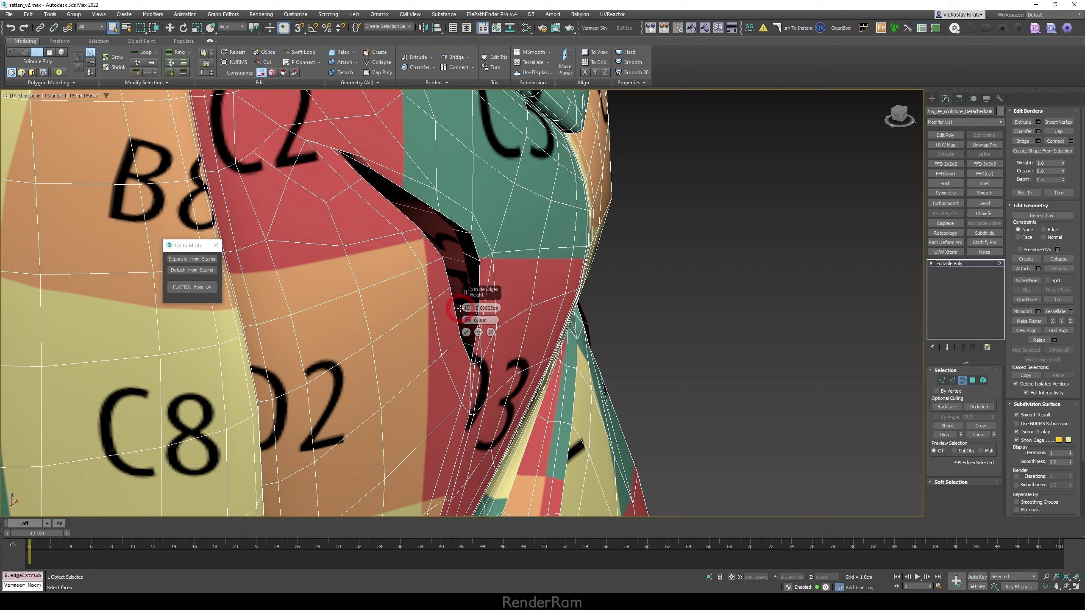
pyautogui.moveTo(469, 313)
pyautogui.mouseDown()
pyautogui.moveTo(471, 304)
pyautogui.moveTo(466, 326)
pyautogui.mouseUp()
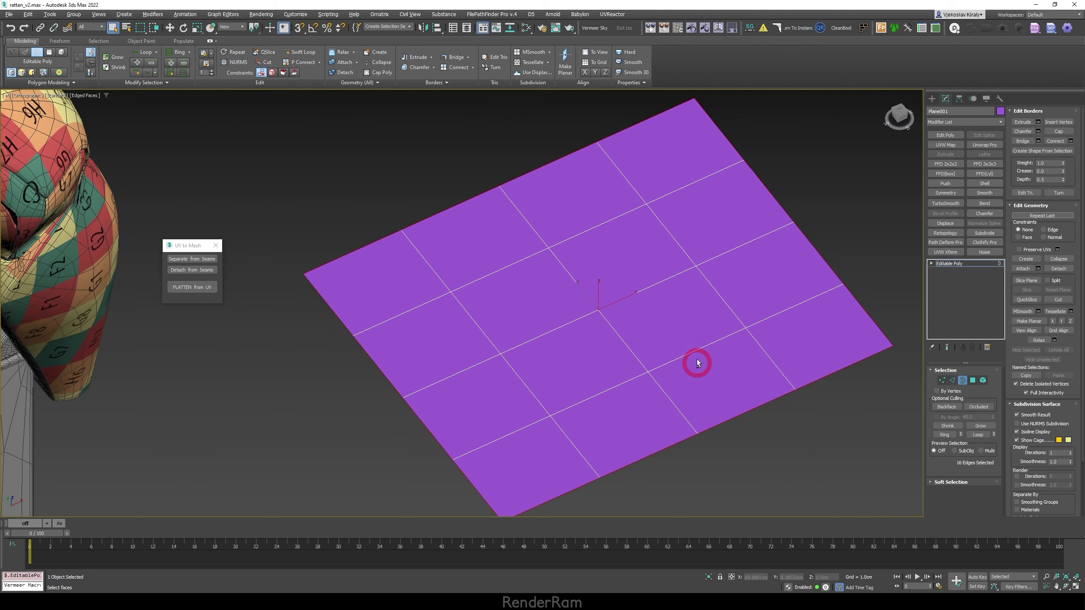
# - Extrude the plane's border edges with zero width and a height of about 4.79 cm, applying the extrusion
pyautogui.keyDown('alt'); pyautogui.moveTo(698, 364); pyautogui.dragTo(724, 315, button='middle'); pyautogui.keyUp('alt')
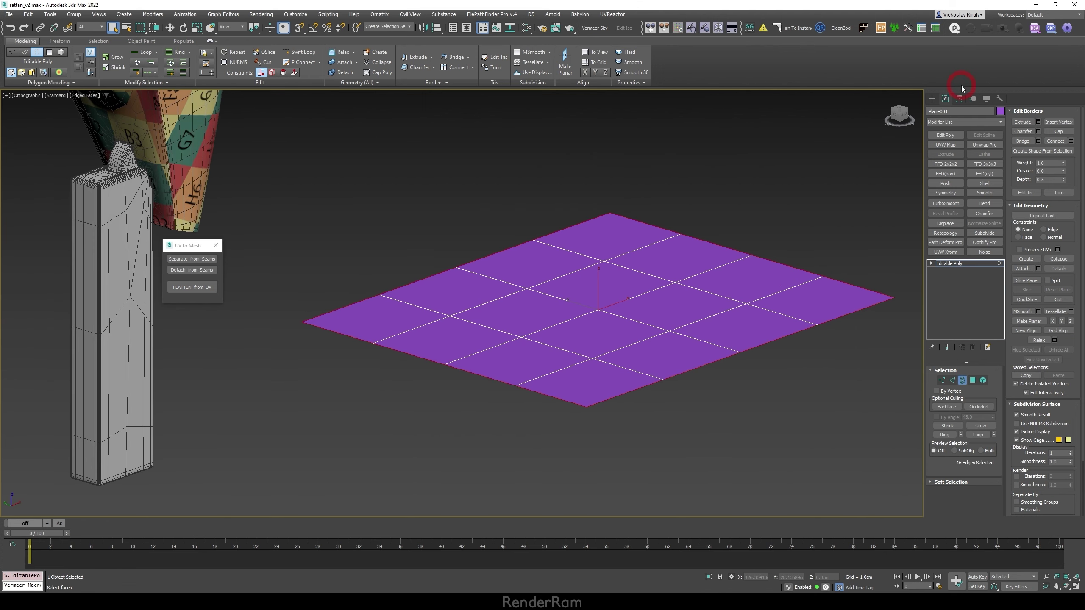
pyautogui.click(1039, 122)
pyautogui.rightClick(470, 320)
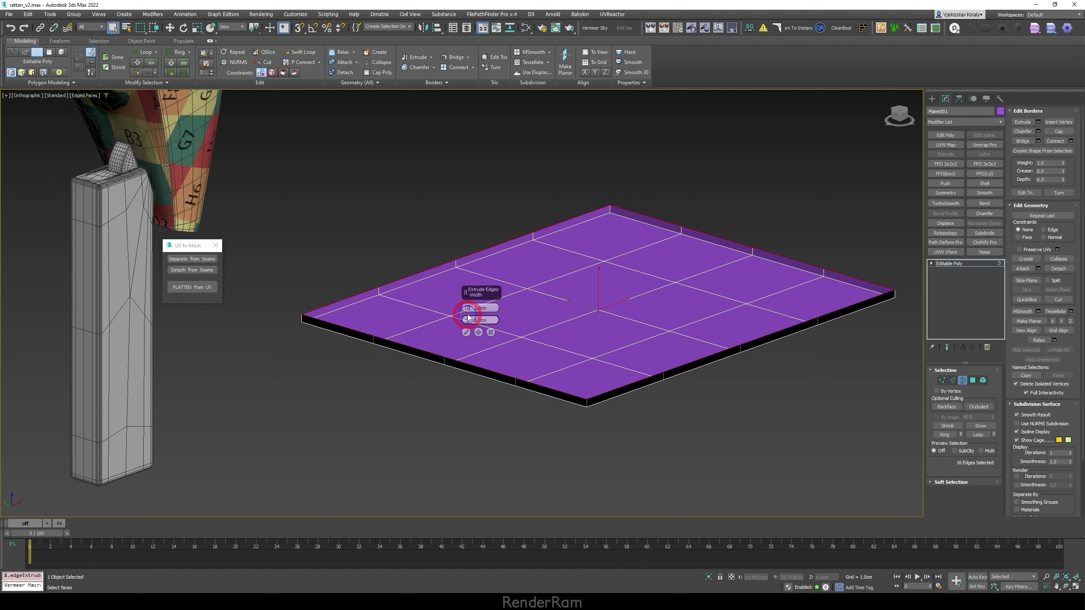
pyautogui.moveTo(469, 308); pyautogui.dragTo(468, 277)
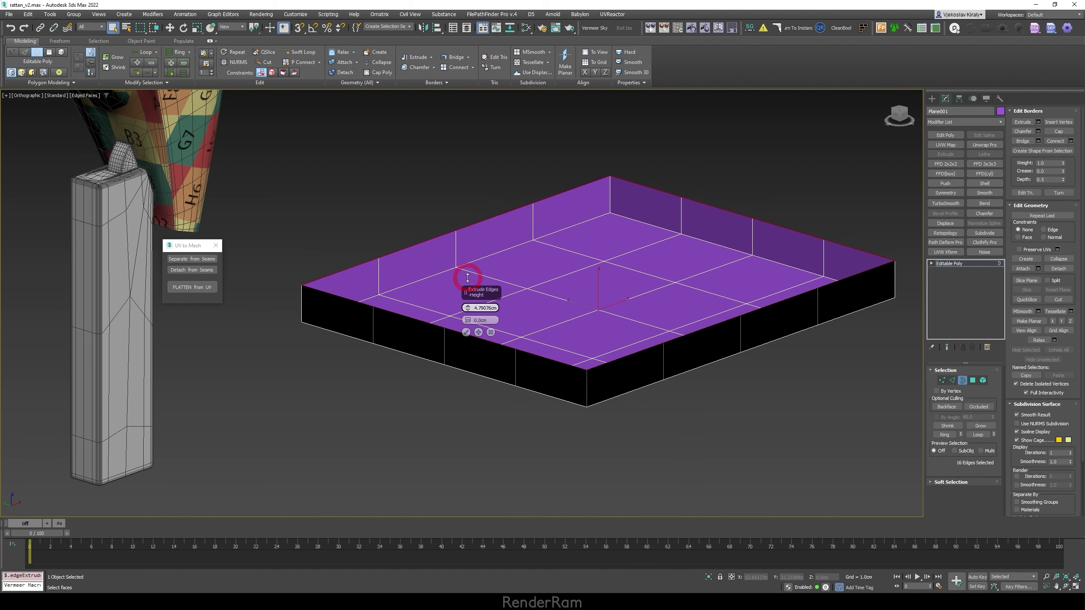
pyautogui.click(479, 333)
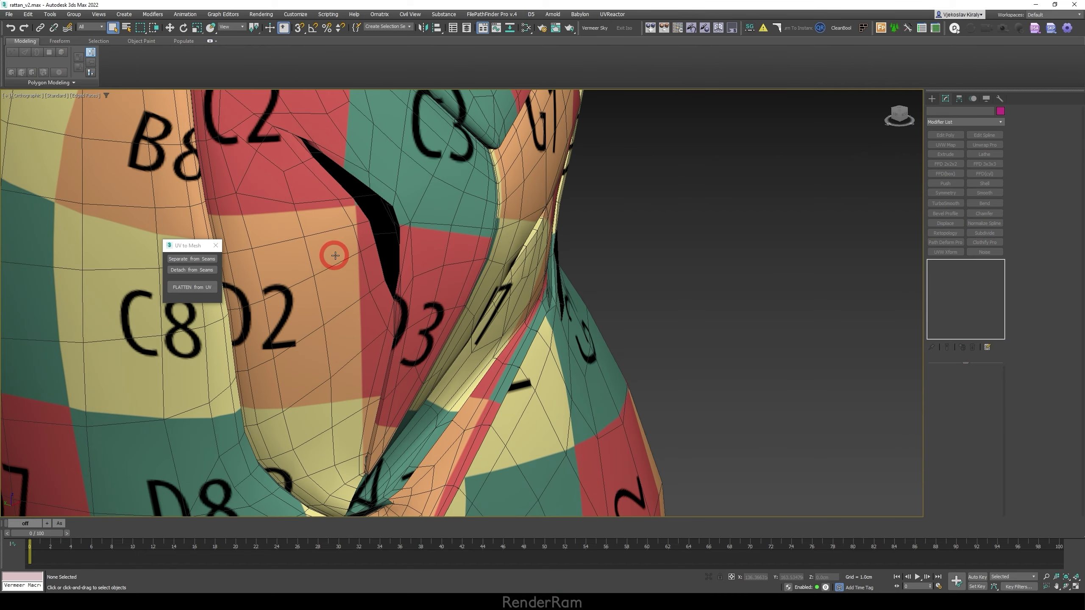
# - Select the owl mesh and add a TurboSmooth modifier to it
pyautogui.click(428, 262)
pyautogui.keyDown('alt'); pyautogui.moveTo(428, 261); pyautogui.dragTo(449, 278, button='middle'); pyautogui.keyUp('alt')
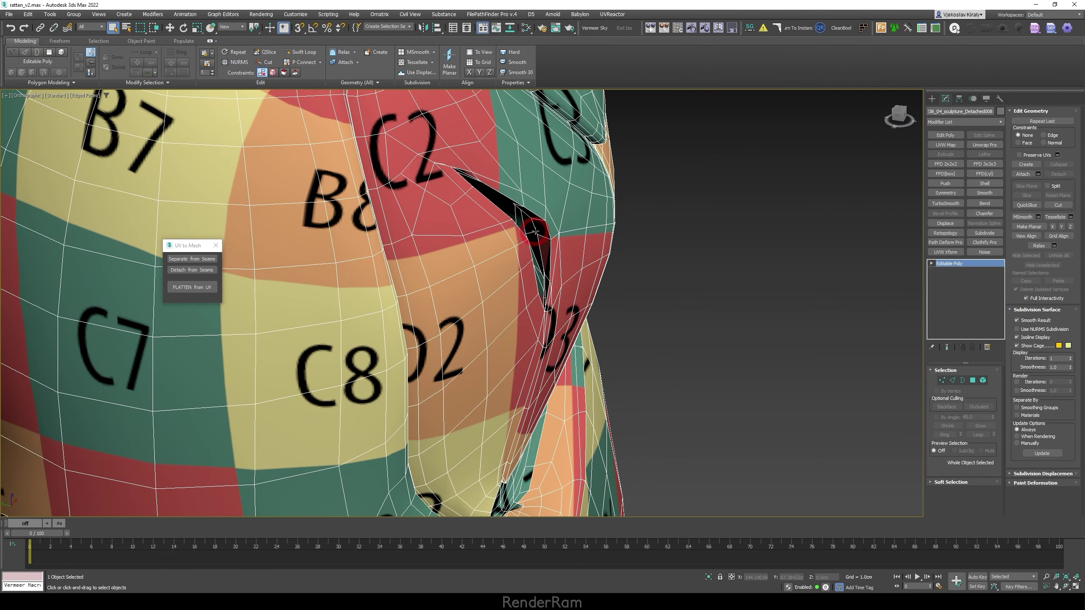
# - Examine the smoothed owl's eye slit and wing seams with edge display on and off
pyautogui.scroll(3, 541, 228)
pyautogui.scroll(-4, 496, 210)
pyautogui.keyDown('alt'); pyautogui.moveTo(641, 321); pyautogui.dragTo(573, 312, button='middle'); pyautogui.keyUp('alt')
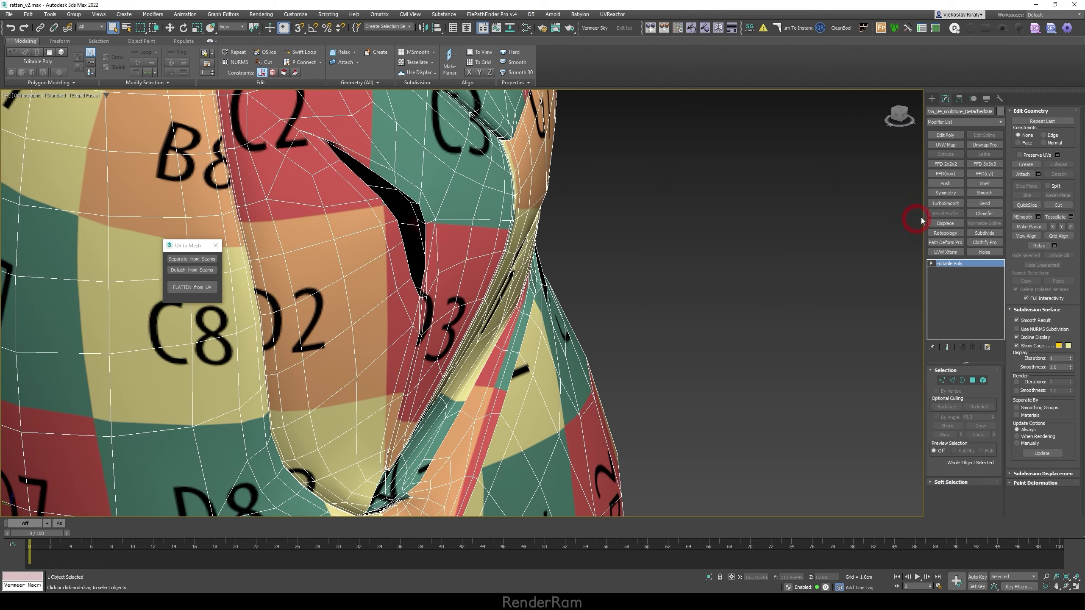
pyautogui.click(945, 203)
pyautogui.scroll(4, 425, 233)
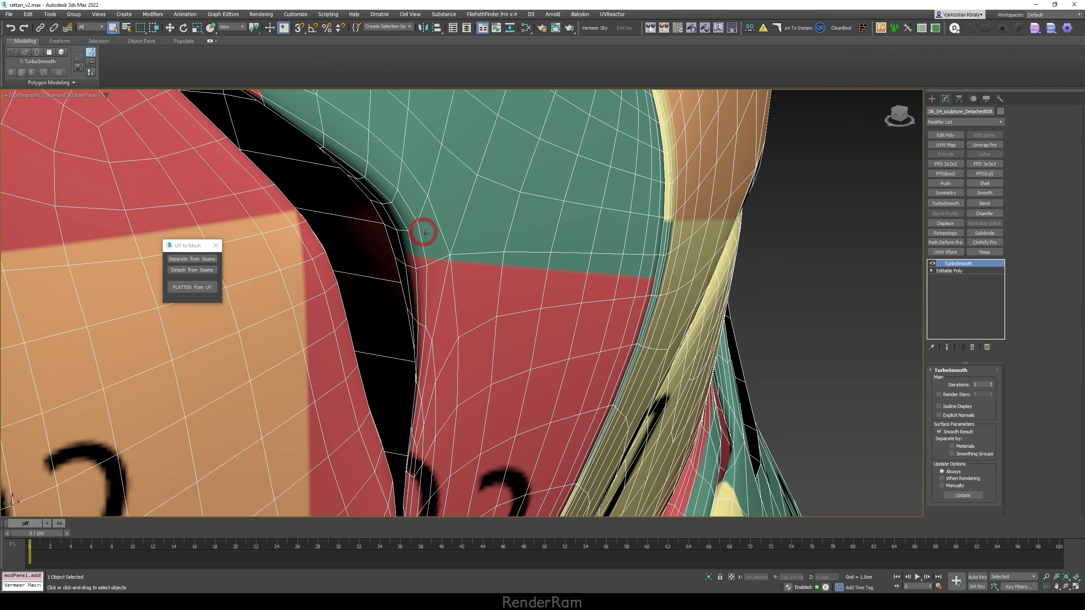
pyautogui.press('F4')
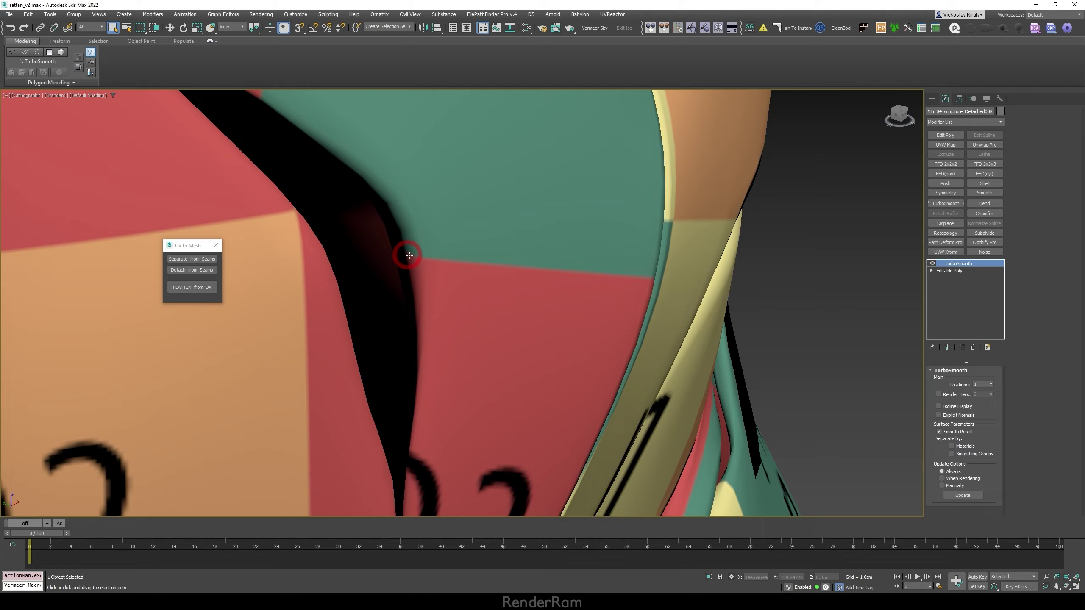
pyautogui.press('F4')
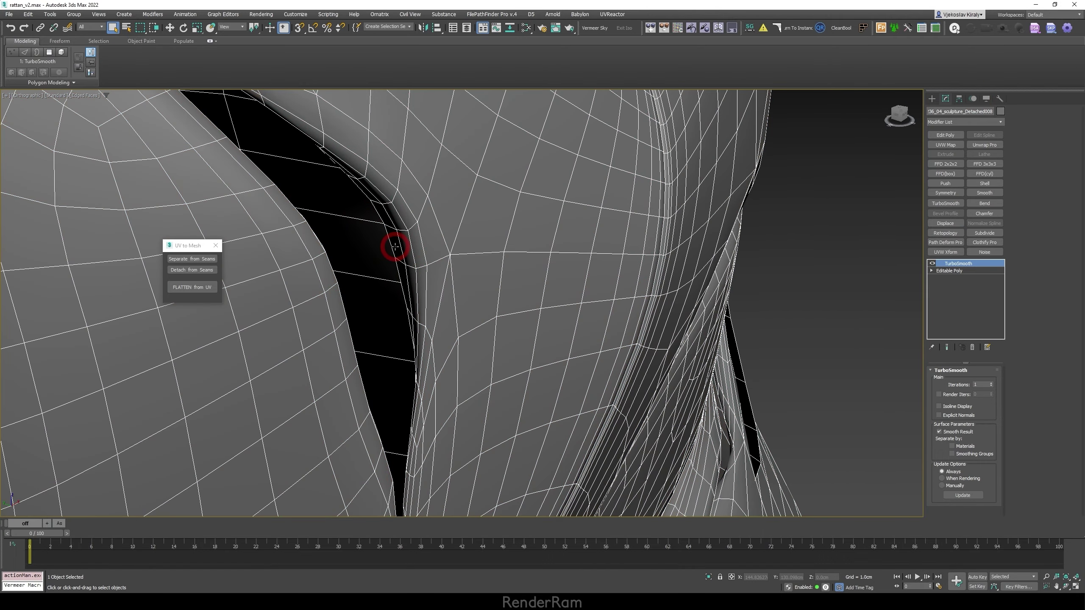
pyautogui.scroll(-5, 396, 201)
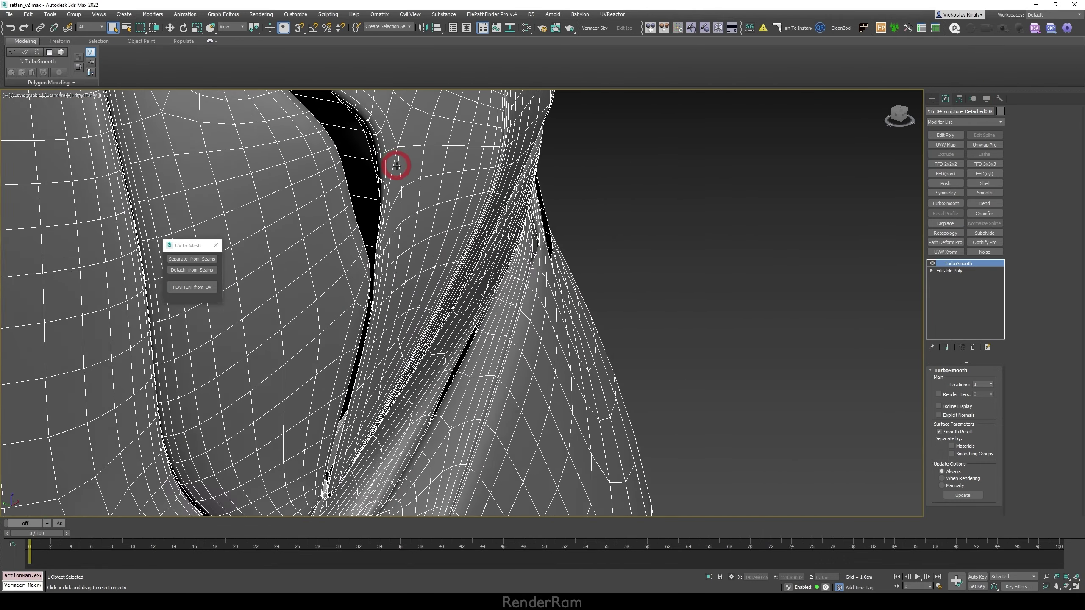
pyautogui.press('F4')
pyautogui.scroll(-4, 422, 230)
pyautogui.keyDown('alt'); pyautogui.moveTo(407, 303); pyautogui.dragTo(407, 263, button='middle'); pyautogui.keyUp('alt')
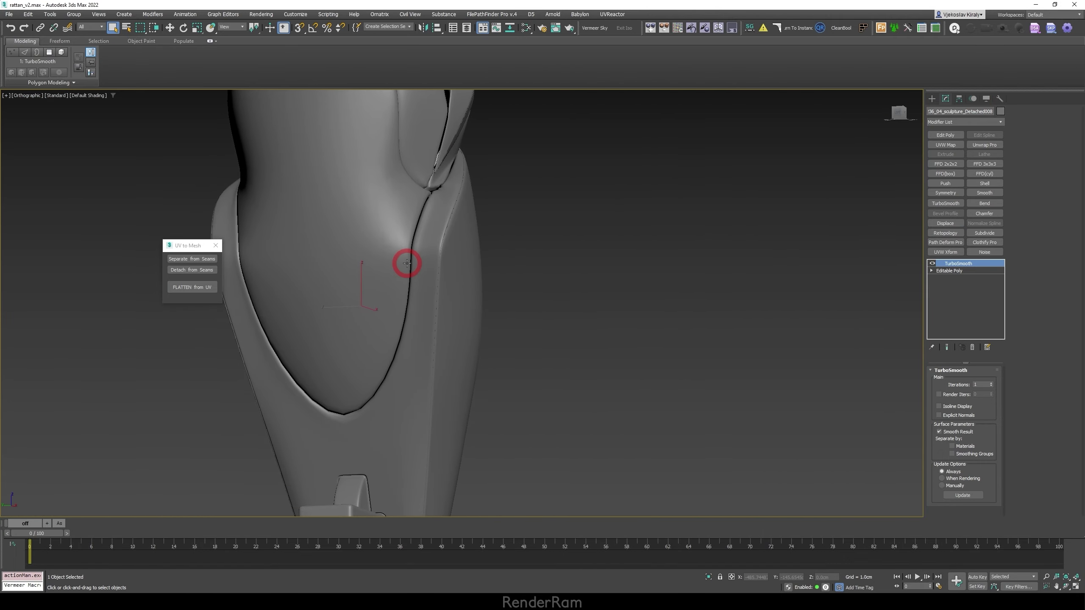
pyautogui.scroll(2, 401, 290)
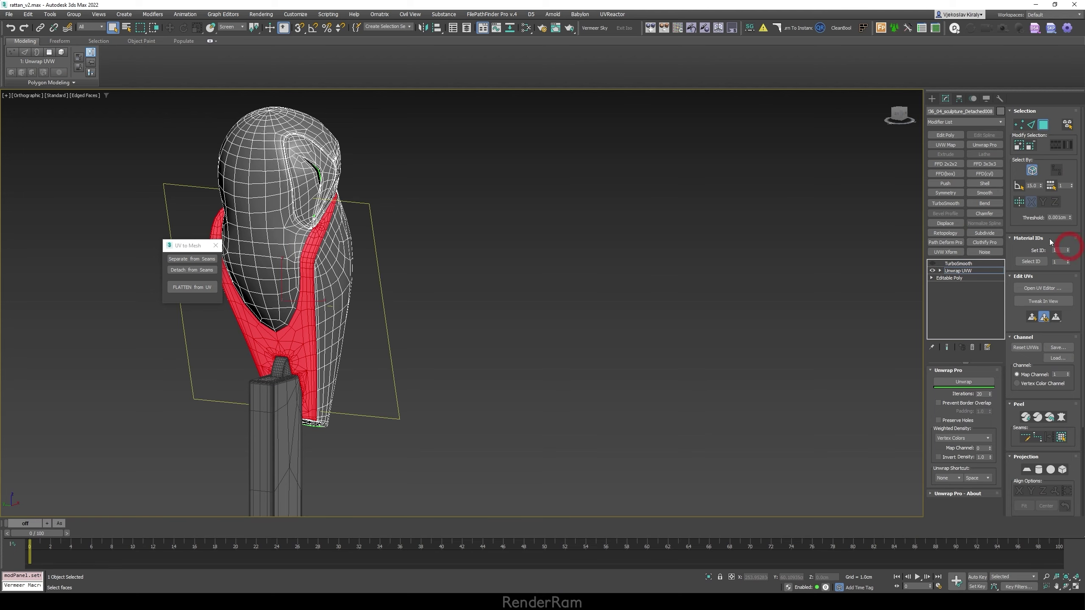
# - Open the owl's Unwrap UVW layout in the UV editor and select all UV shells
pyautogui.keyDown('alt'); pyautogui.moveTo(330, 277); pyautogui.dragTo(359, 309, button='middle'); pyautogui.keyUp('alt')
pyautogui.click(1048, 290)
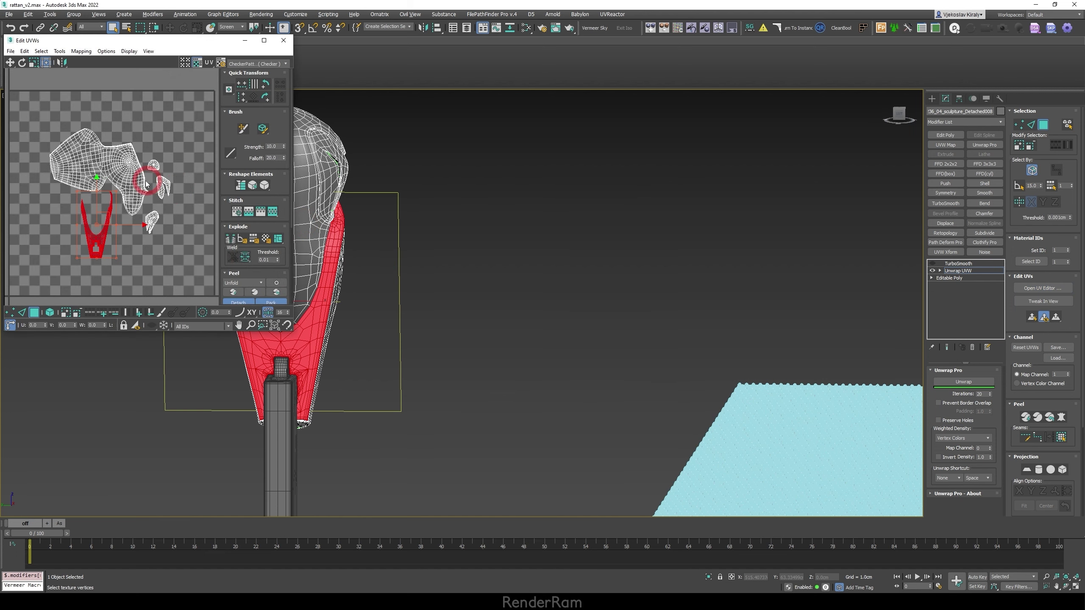
pyautogui.moveTo(178, 281); pyautogui.dragTo(177, 274)
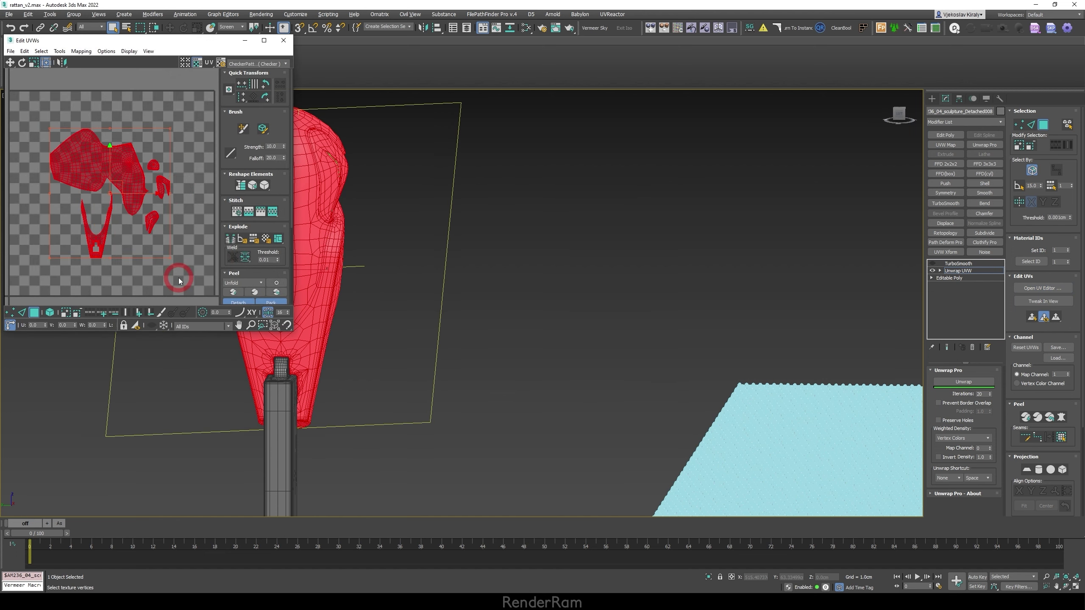
# - Set Unwrap Pro to 200 iterations and use it to unwrap the owl's selected UV shells
pyautogui.click(959, 379)
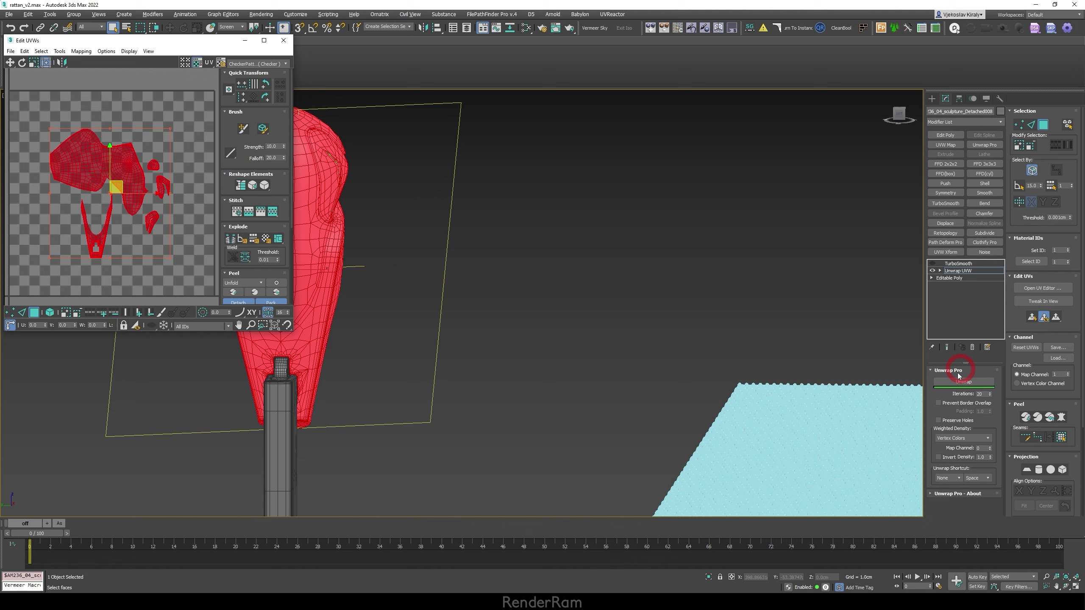
pyautogui.doubleClick(982, 394)
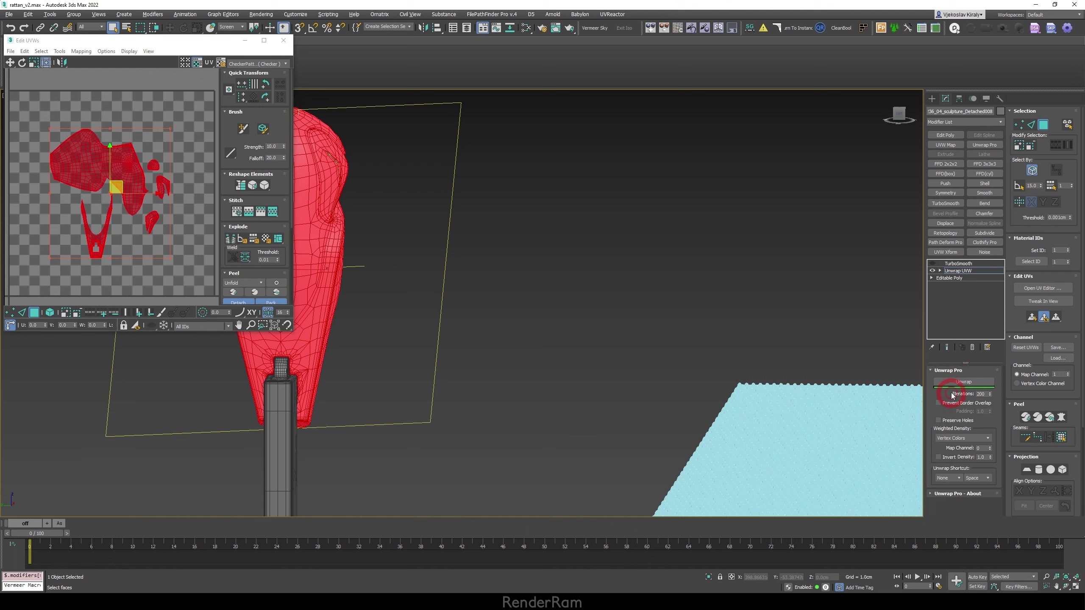
pyautogui.click(966, 382)
pyautogui.scroll(8, 86, 188)
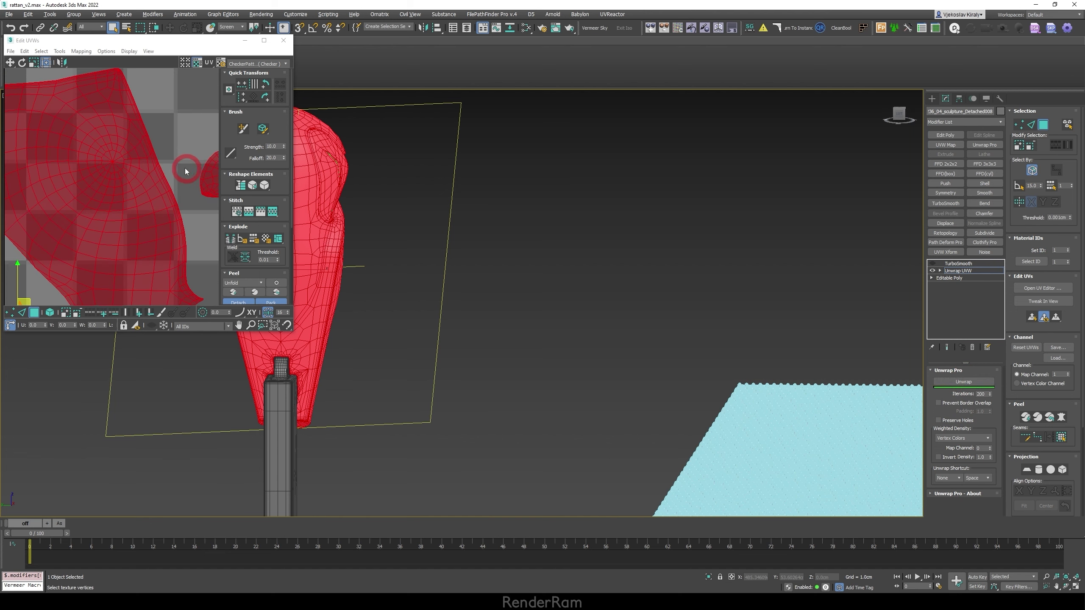
pyautogui.click(963, 362)
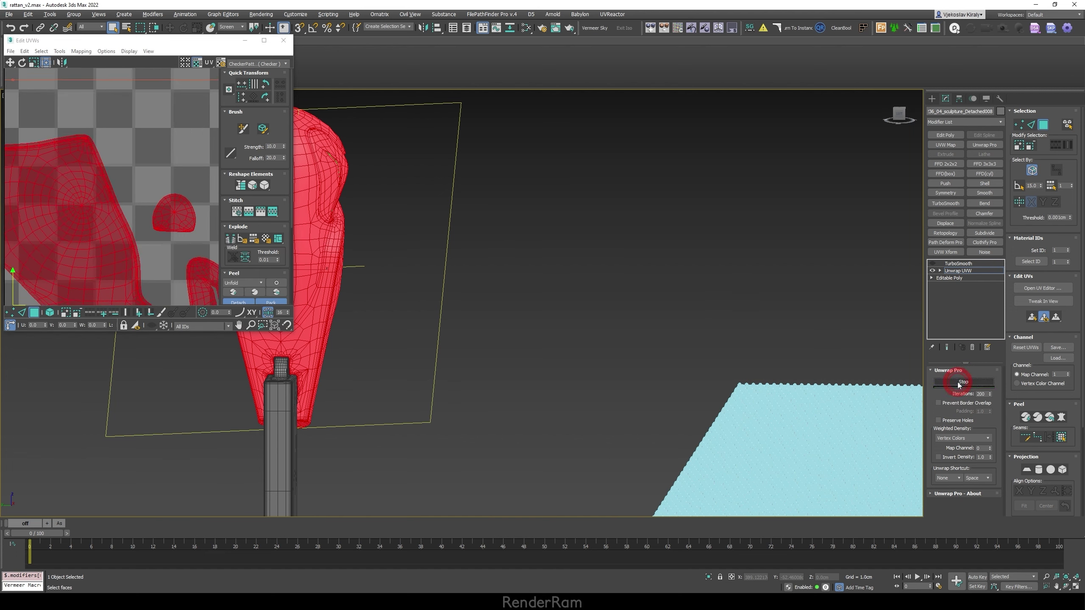
pyautogui.click(451, 222)
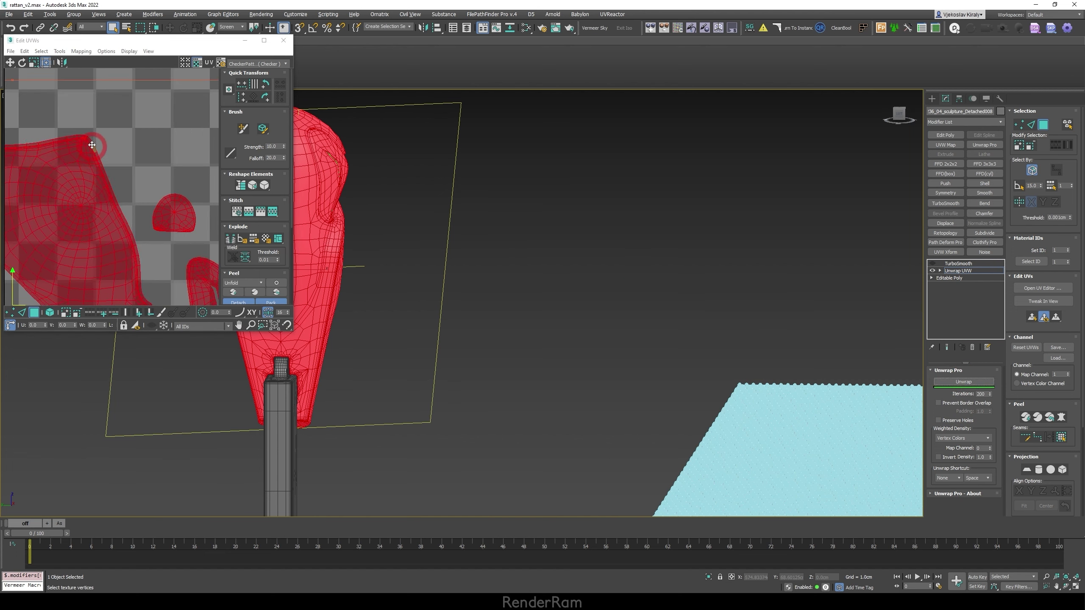
pyautogui.scroll(-8, 171, 162)
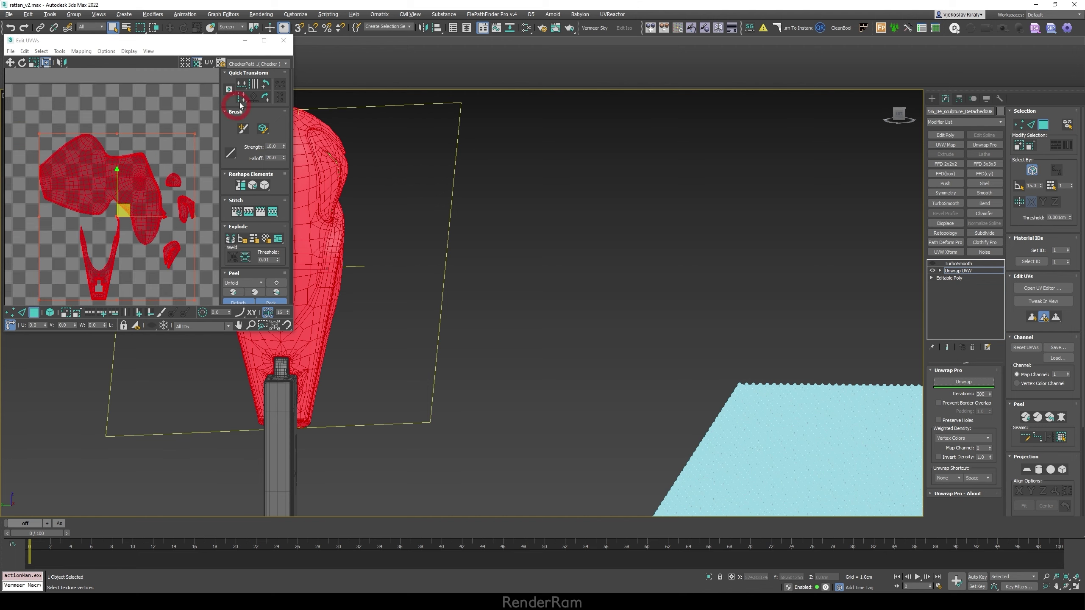
# - Close the UV editor and collapse the Unwrap UVW modifier into the owl's Editable Poly, keeping TurboSmooth above it
pyautogui.click(284, 41)
pyautogui.click(1082, 263)
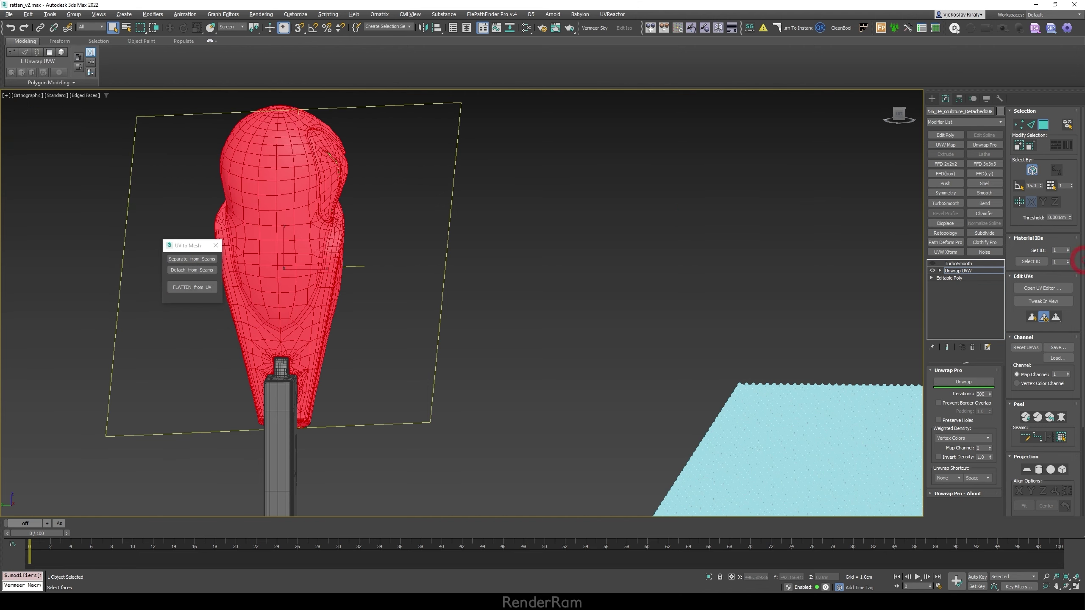
pyautogui.rightClick(962, 271)
pyautogui.click(988, 347)
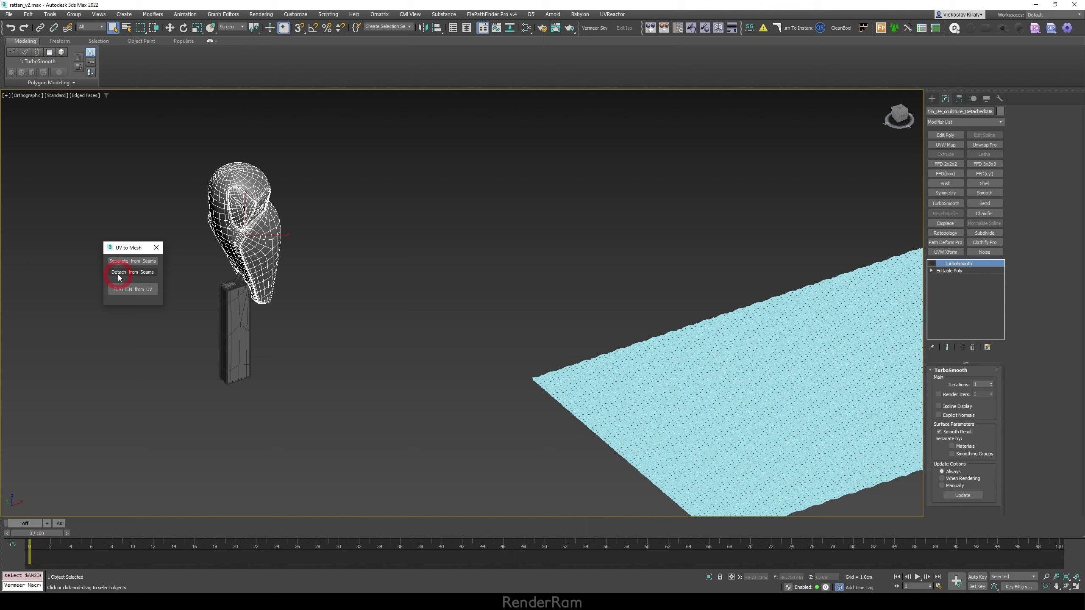
# - Turn the owl's TurboSmooth on and check the smoothed surface with edge display on and off
pyautogui.click(932, 263)
pyautogui.scroll(10, 246, 222)
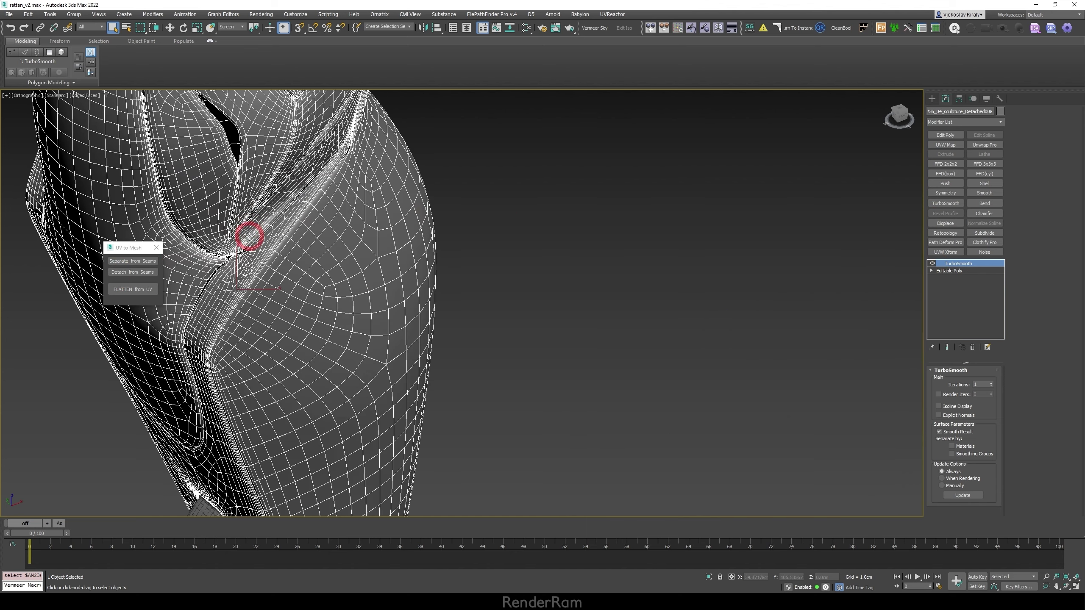
pyautogui.press('F4')
pyautogui.scroll(-10, 266, 231)
pyautogui.press('F4')
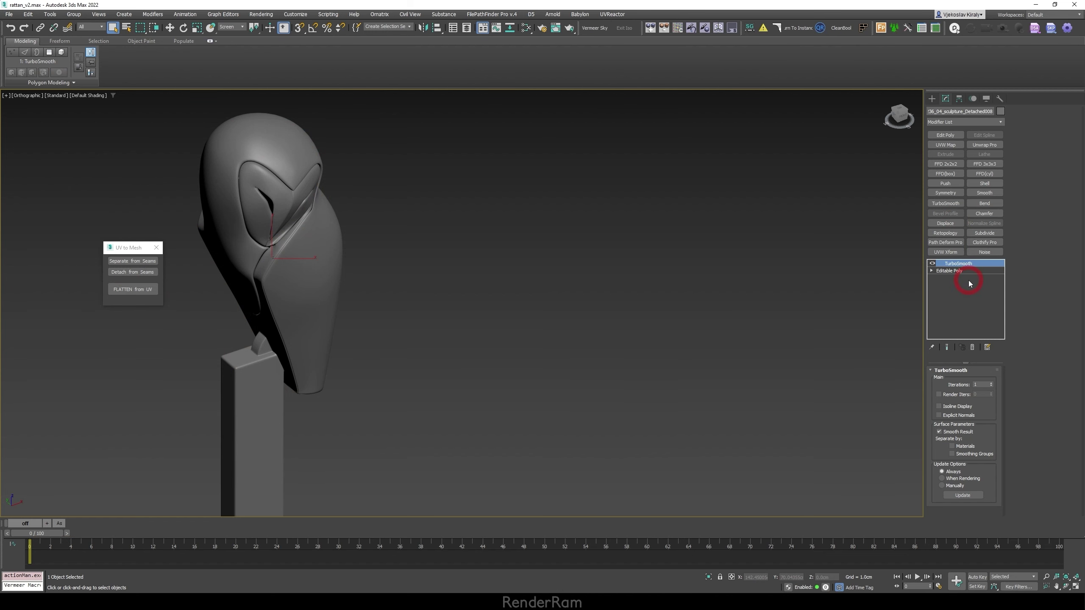
pyautogui.press('F4')
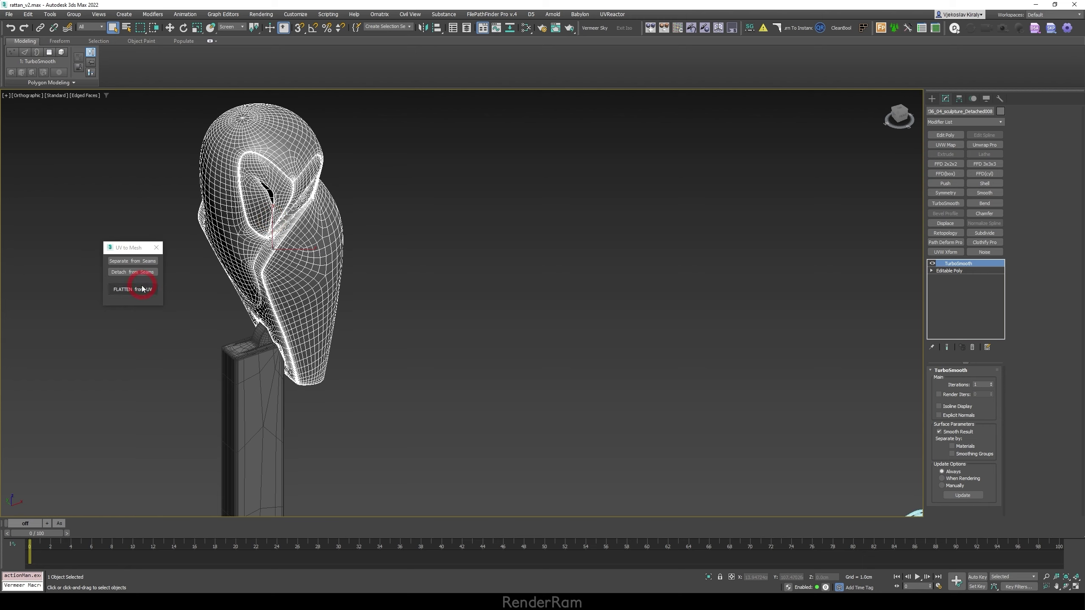
# - Flatten the smoothed owl from its UVs with UV to Mesh and raise the resulting mesh's Morpher channel to 100
pyautogui.click(139, 291)
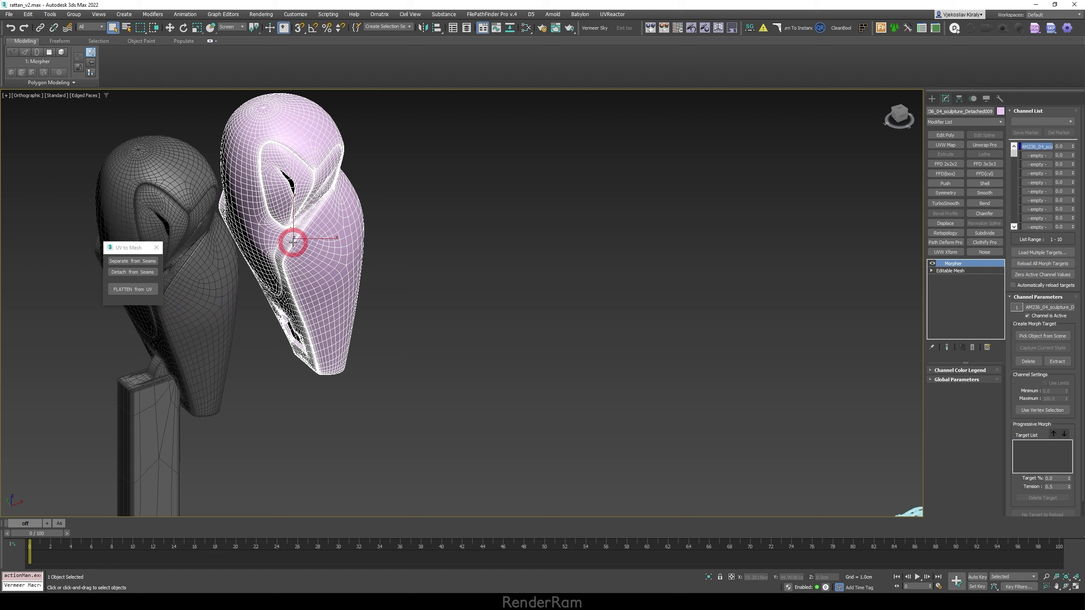
pyautogui.moveTo(1073, 146); pyautogui.dragTo(1065, 91)
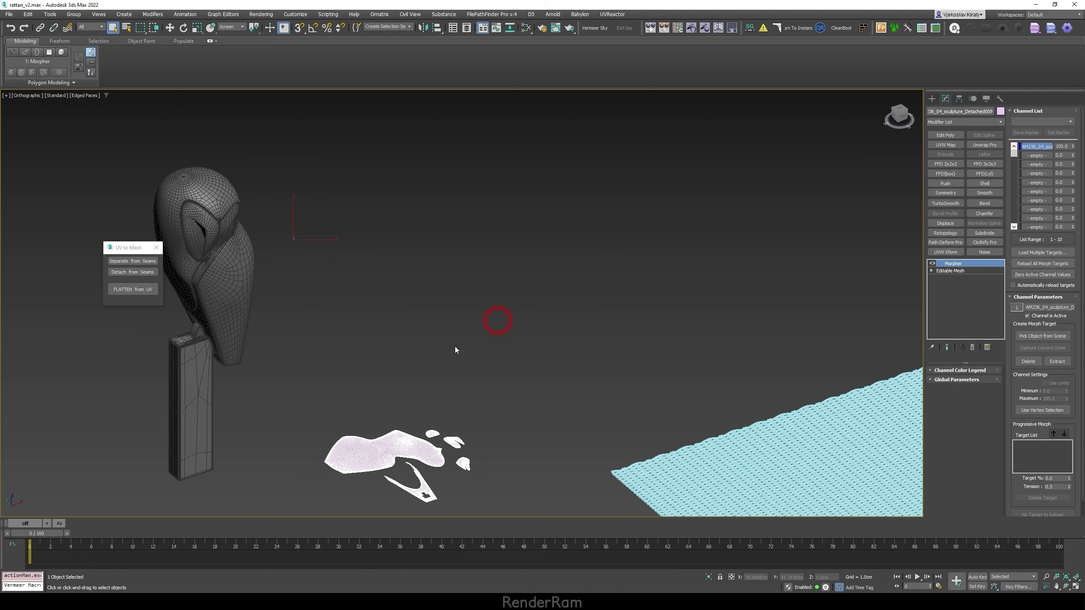
# - Rotate the flattened mesh upright in the front view so its pieces face the view
pyautogui.keyDown('alt'); pyautogui.moveTo(397, 393); pyautogui.dragTo(383, 416, button='middle'); pyautogui.keyUp('alt')
pyautogui.press('f')
pyautogui.press('z')
pyautogui.moveTo(403, 367); pyautogui.dragTo(513, 427, button='middle')
pyautogui.scroll(-8, 514, 427)
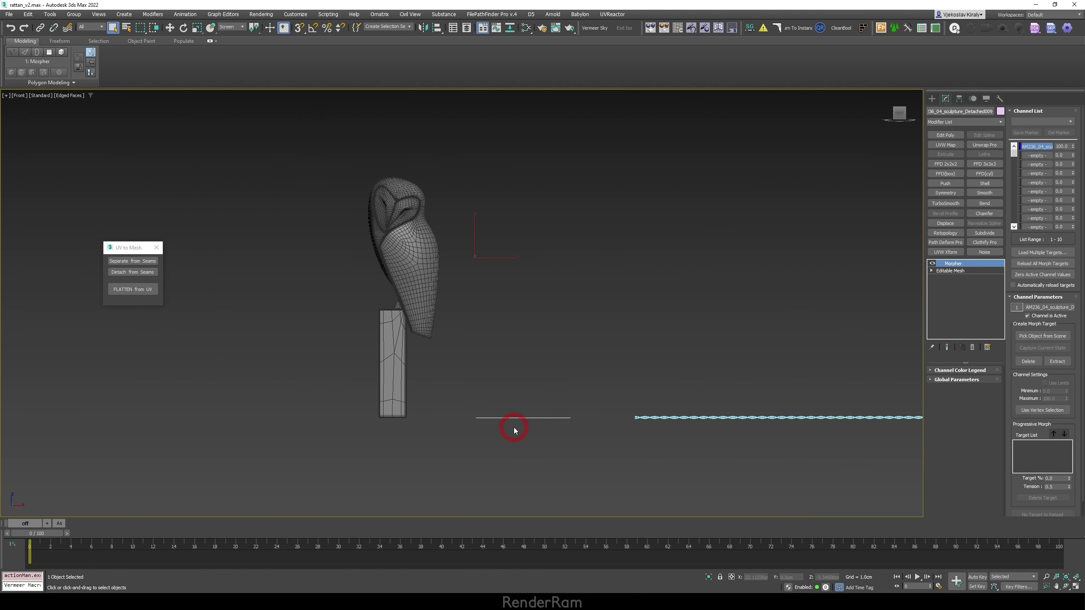
pyautogui.scroll(-5, 513, 430)
pyautogui.press('e')
pyautogui.moveTo(505, 401); pyautogui.dragTo(505, 425)
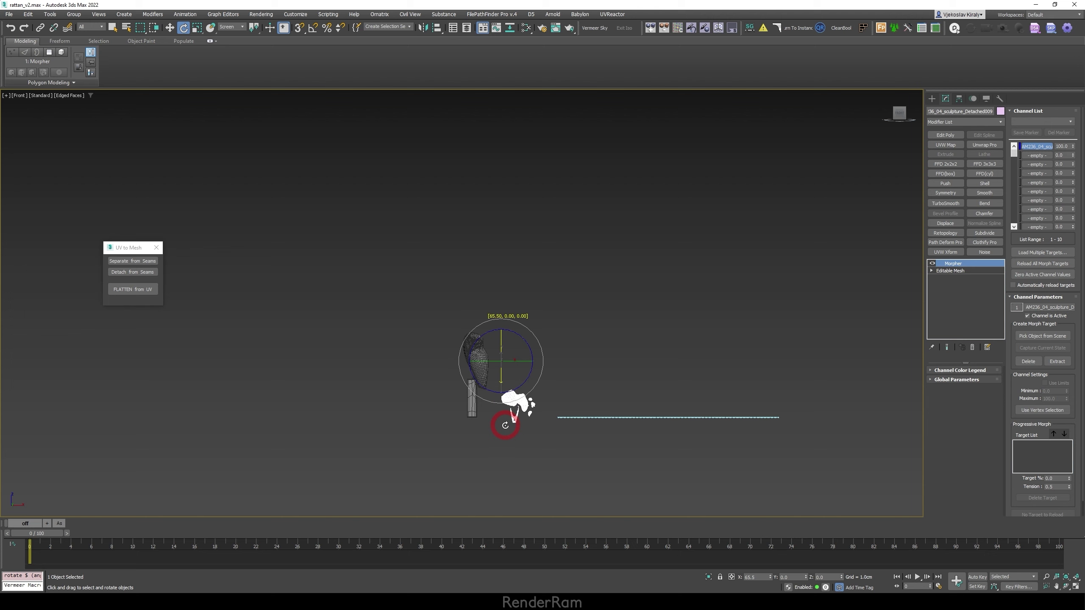
# - Try moving the upright flattened pieces next to the owl for a size comparison, and undo the move and rotation
pyautogui.scroll(7, 510, 371)
pyautogui.press('F4')
pyautogui.press('w')
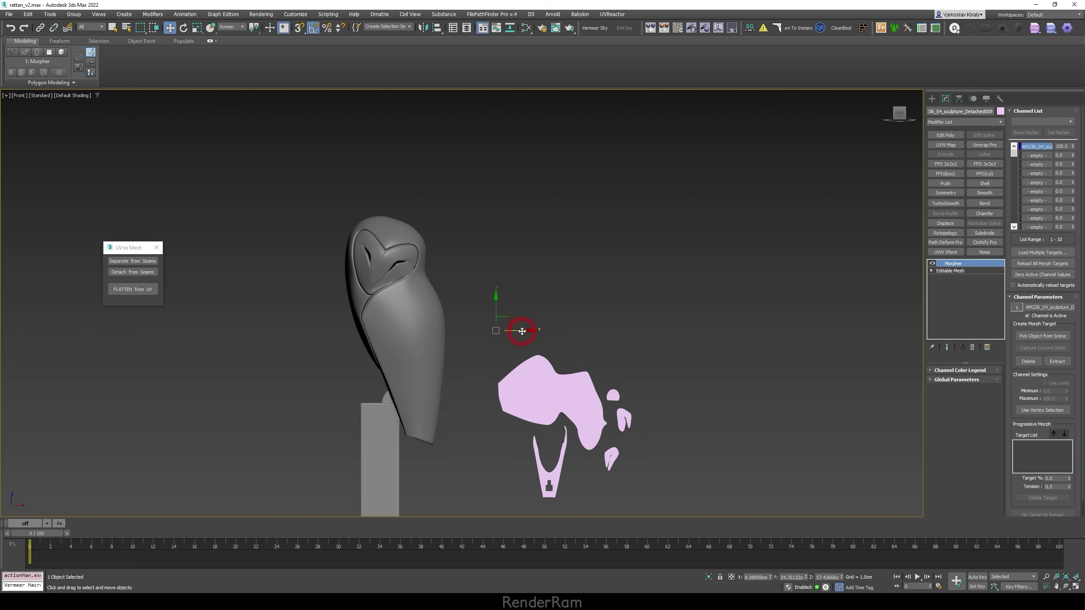
pyautogui.moveTo(514, 326); pyautogui.dragTo(425, 248)
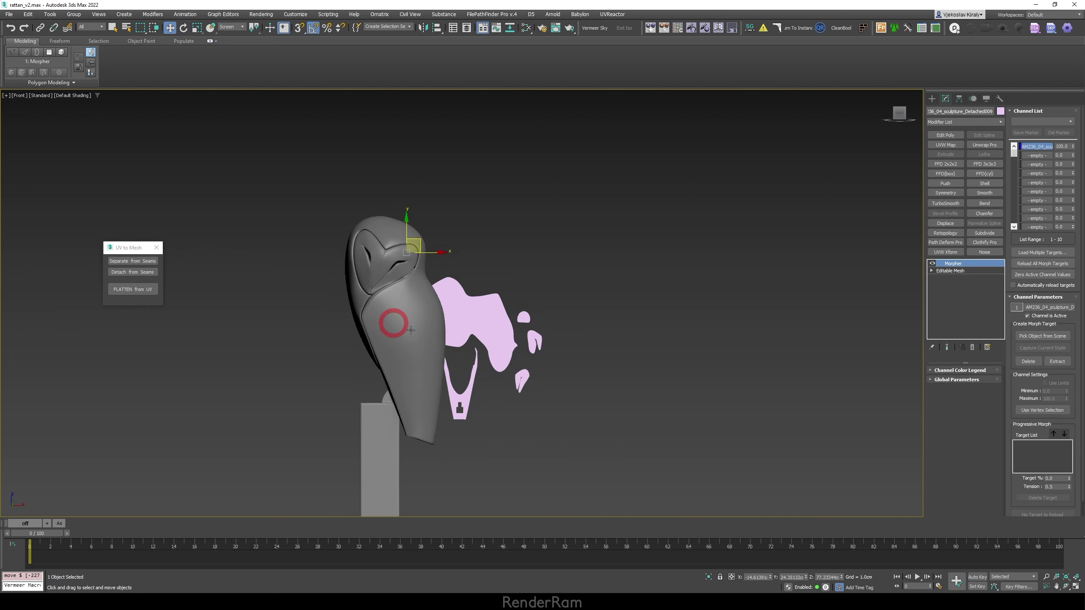
pyautogui.moveTo(527, 408); pyautogui.dragTo(338, 322, button='middle')
pyautogui.scroll(-5, 368, 349)
pyautogui.hotkey('ctrl', 'z')
pyautogui.hotkey('ctrl', 'z')
# - Move the flattened mesh onto the rattan plane and compare its size with the weave pattern
pyautogui.moveTo(364, 321); pyautogui.dragTo(459, 300)
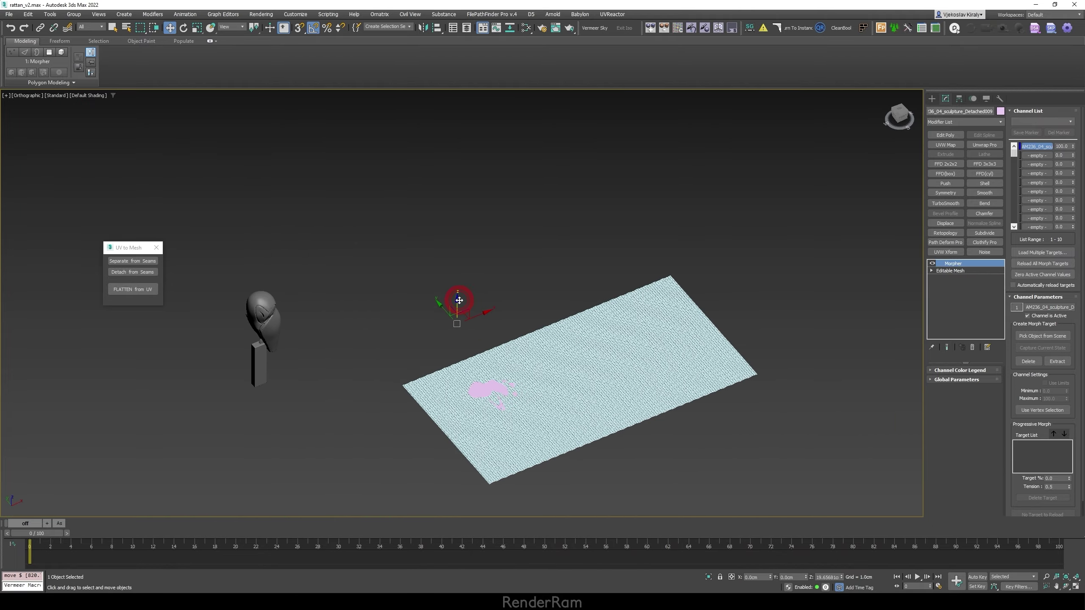
pyautogui.scroll(5, 514, 395)
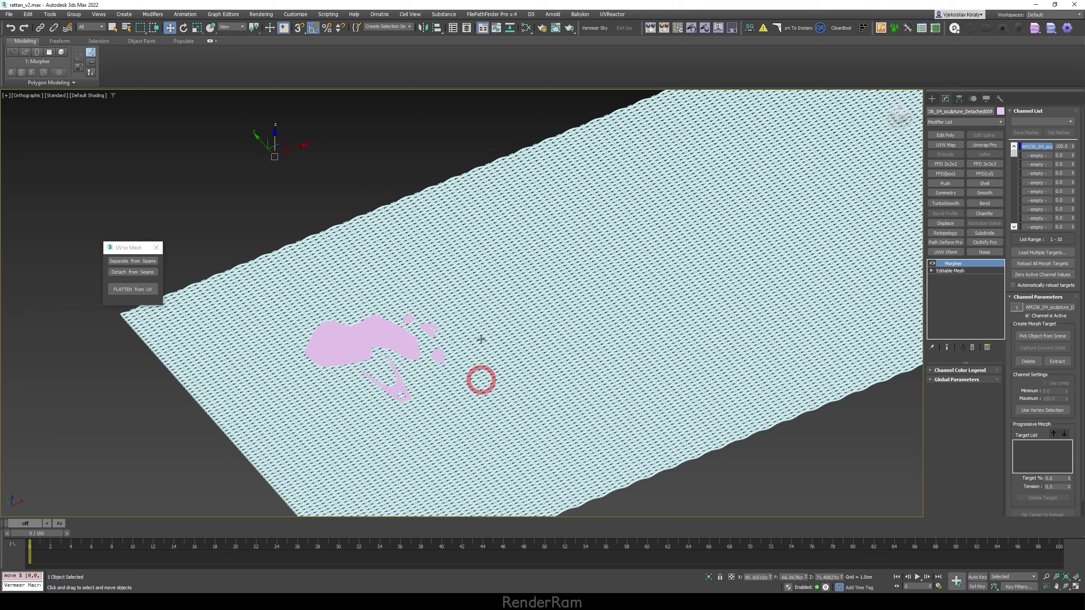
pyautogui.scroll(2, 373, 347)
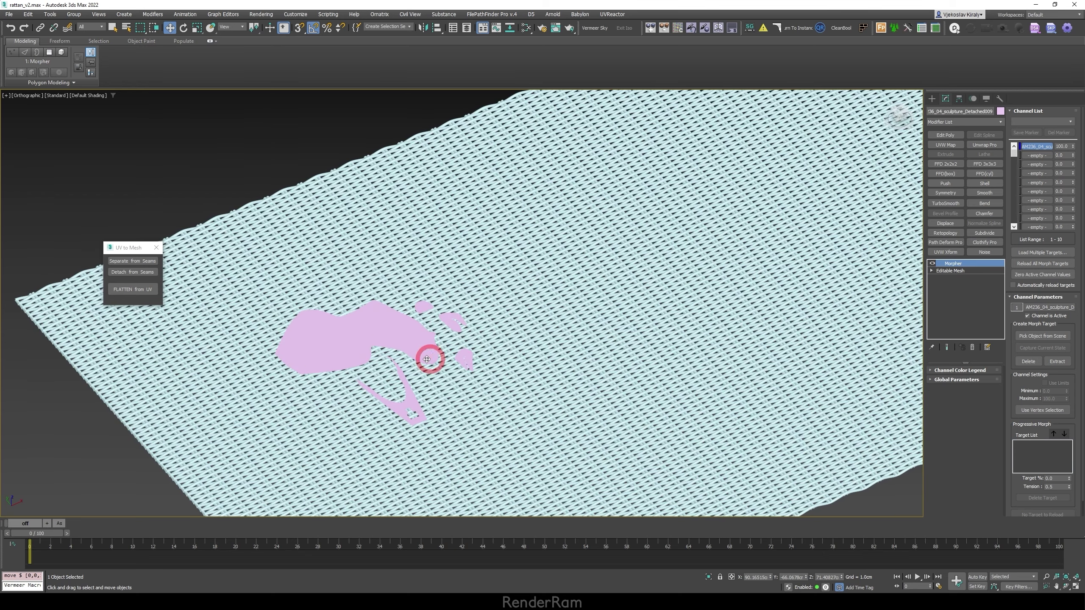
pyautogui.scroll(2, 331, 356)
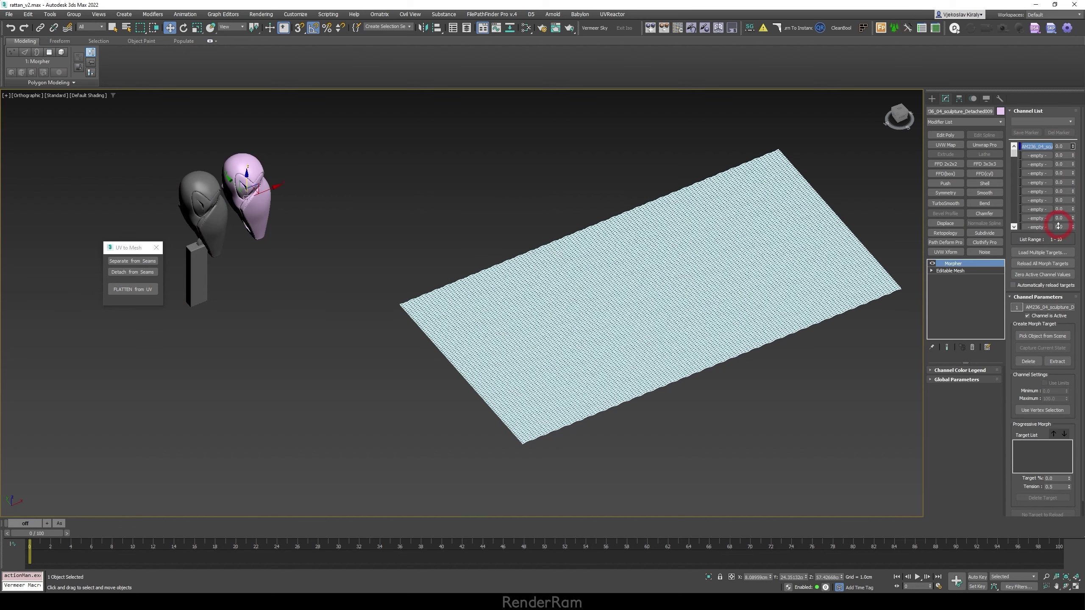
# - Clone the unflattened Morpher owl as one independent copy placed in front of the original
pyautogui.keyDown('alt'); pyautogui.moveTo(483, 216); pyautogui.dragTo(523, 230, button='middle'); pyautogui.keyUp('alt')
pyautogui.scroll(3, 523, 230)
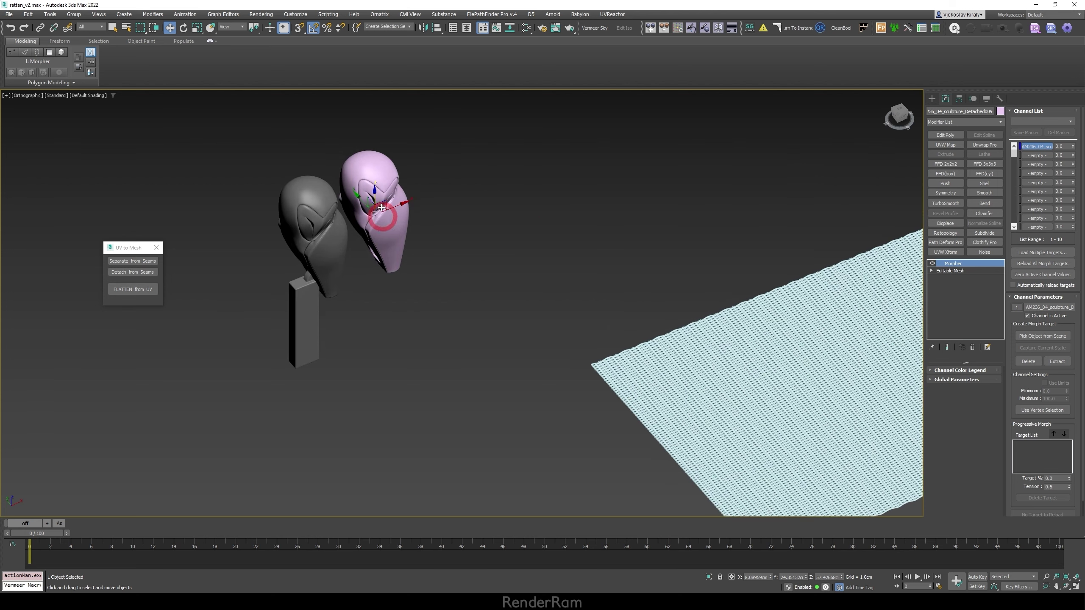
pyautogui.moveTo(381, 207)
pyautogui.keyDown('alt'); pyautogui.mouseDown(button='middle')
pyautogui.moveTo(412, 213)
pyautogui.moveTo(387, 206)
pyautogui.mouseUp(button='middle'); pyautogui.keyUp('alt')
pyautogui.moveTo(388, 206)
pyautogui.keyDown('shift'); pyautogui.mouseDown()
pyautogui.moveTo(364, 286)
pyautogui.moveTo(344, 297)
pyautogui.mouseUp(); pyautogui.keyUp('shift')
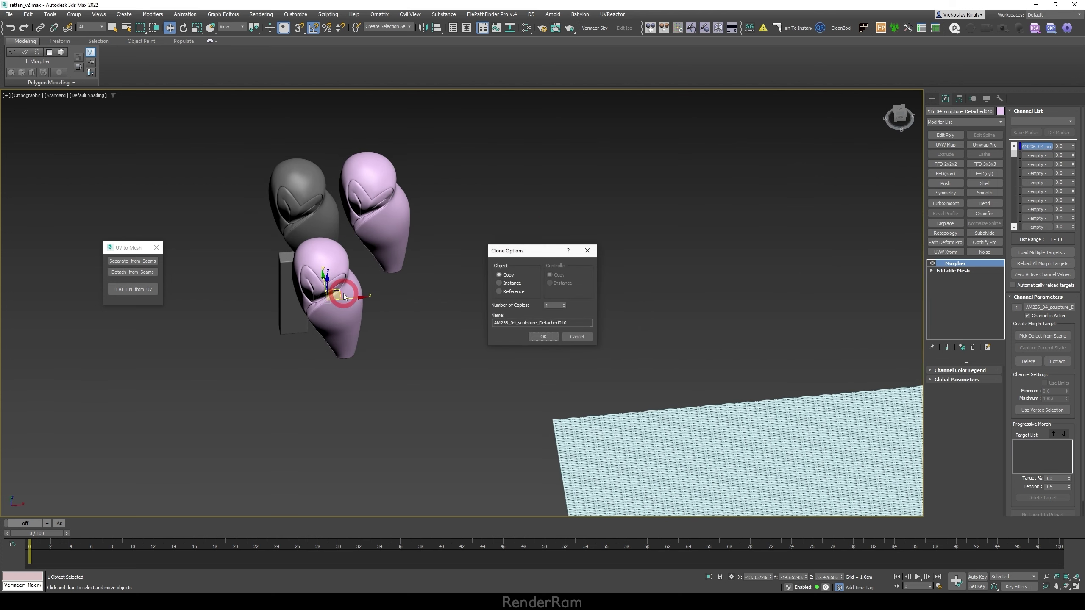
pyautogui.press('Return')
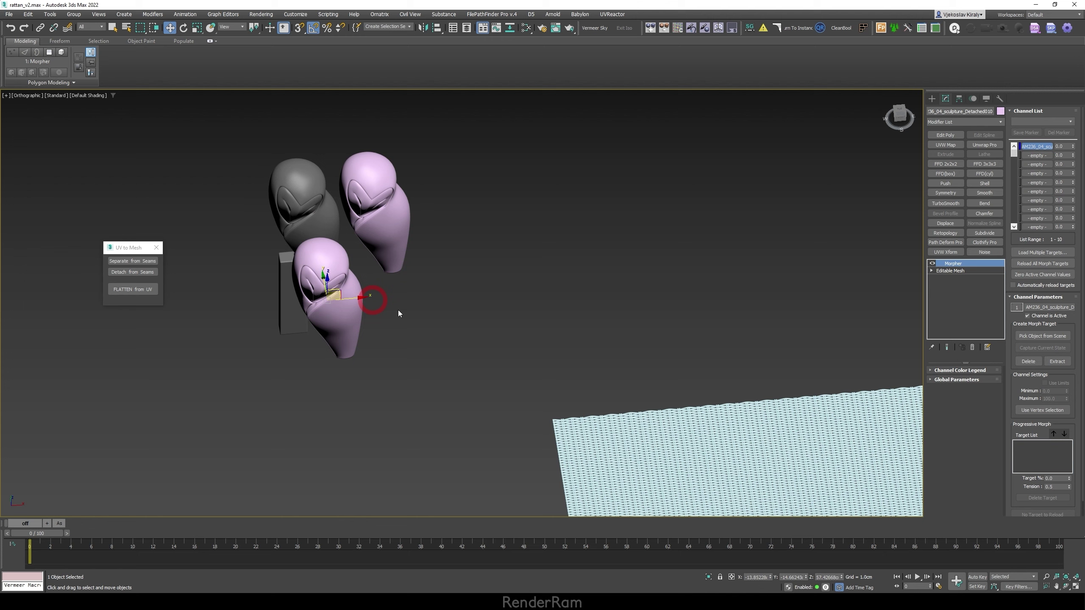
# - Set the cloned owl's Morpher channel to 100 and convert the flattened result to Editable Poly
pyautogui.moveTo(1073, 149); pyautogui.dragTo(1027, 72)
pyautogui.moveTo(462, 426); pyautogui.dragTo(489, 376, button='middle')
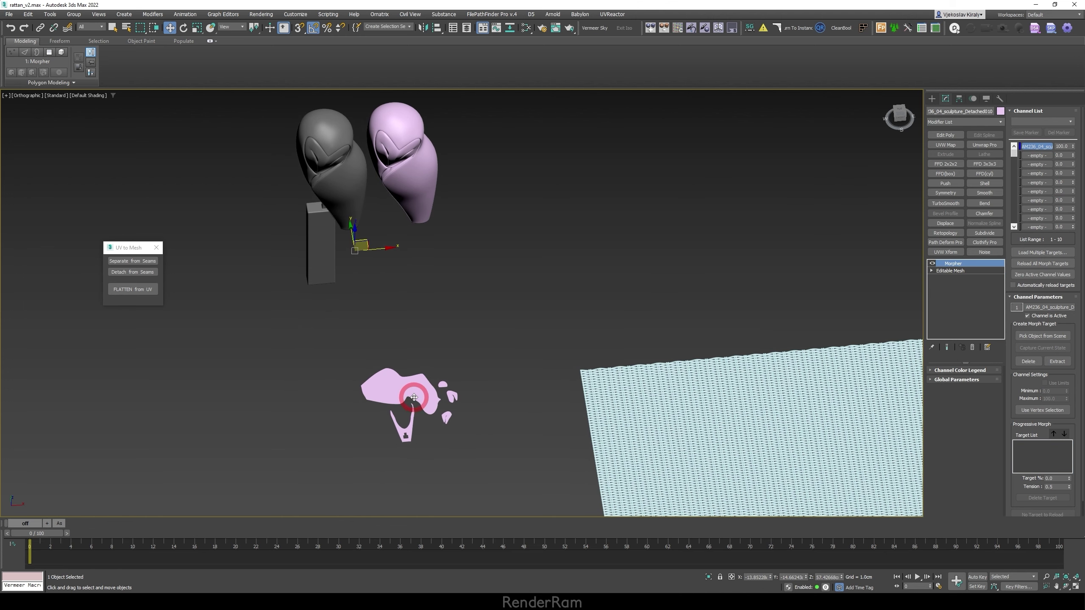
pyautogui.hotkey('alt', 'p')
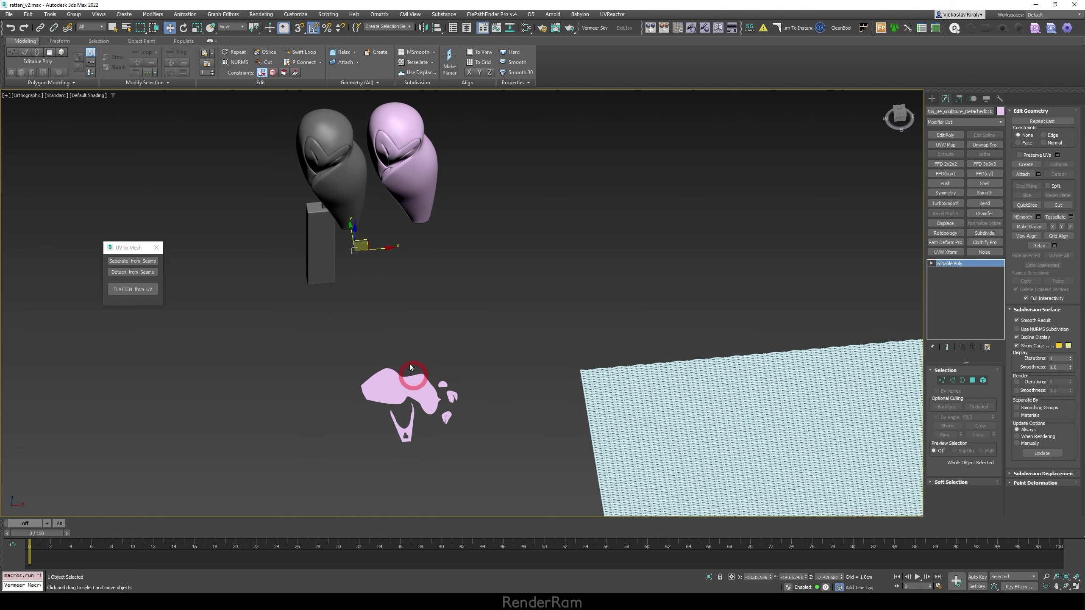
# - Center the flattened copy's pivot on its pieces and rotate the copy 90 degrees about X to stand upright
pyautogui.click(683, 30)
pyautogui.press('e')
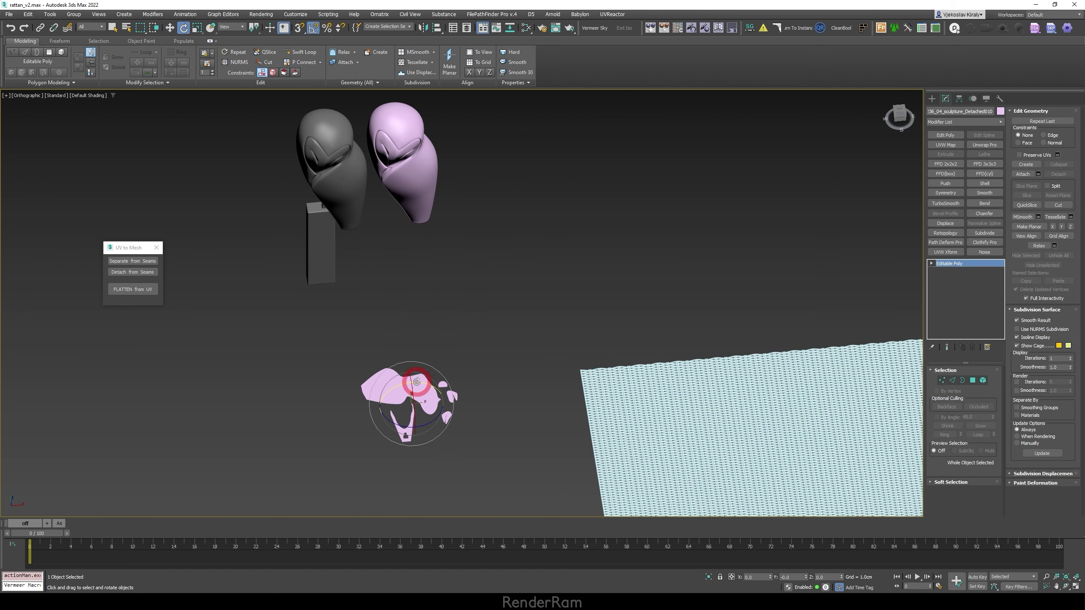
pyautogui.moveTo(411, 398); pyautogui.dragTo(425, 435)
pyautogui.press('f')
pyautogui.scroll(-8, 437, 380)
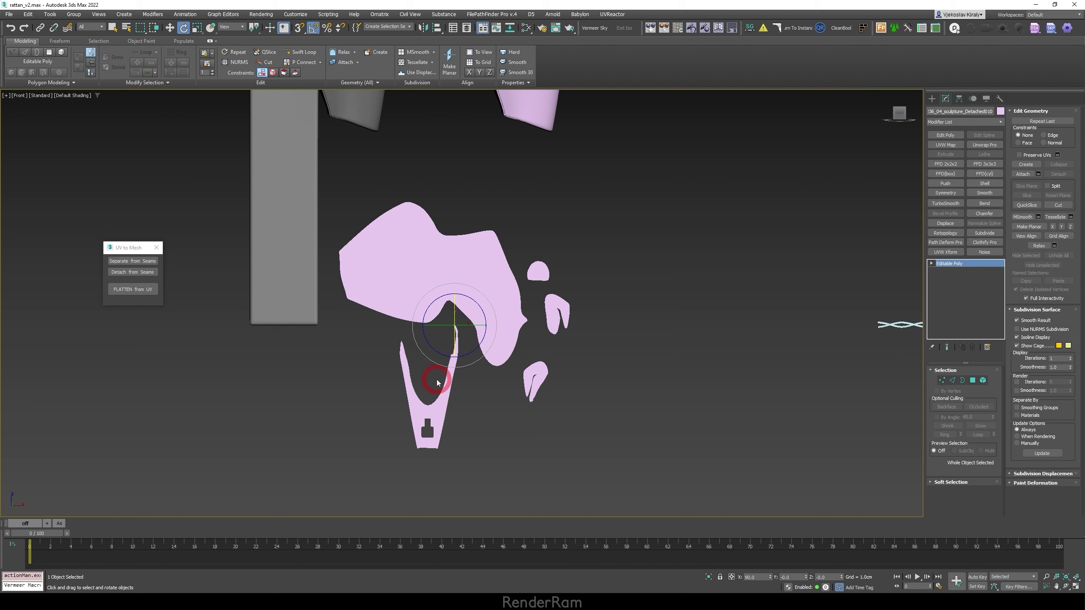
# - Show edges and turn the upright flattened copy about its vertical axis to face the left view
pyautogui.press('F4')
pyautogui.moveTo(424, 316); pyautogui.dragTo(429, 336, button='middle')
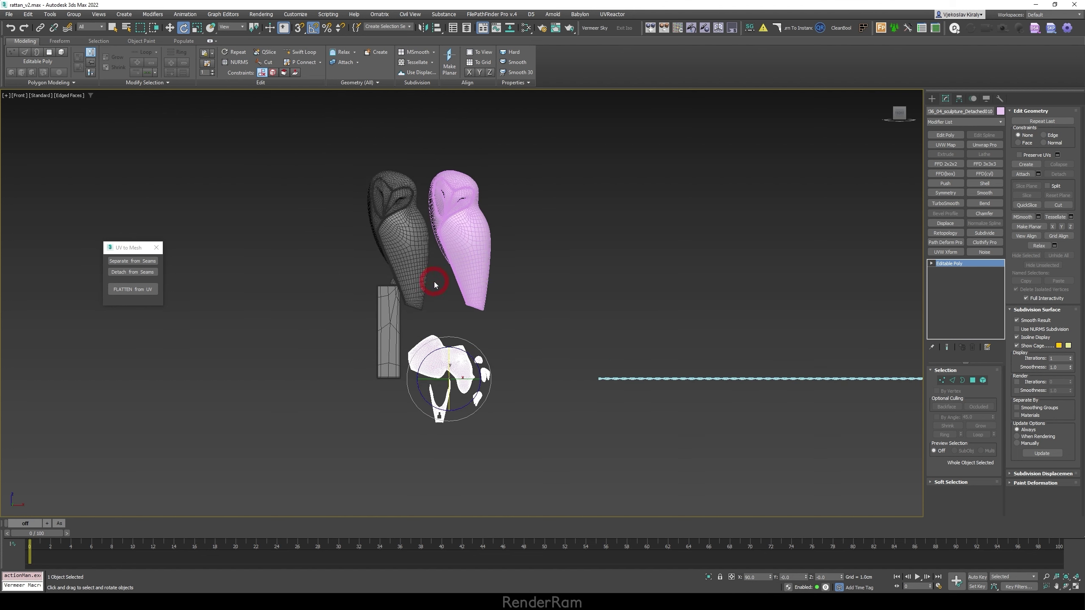
pyautogui.press('l')
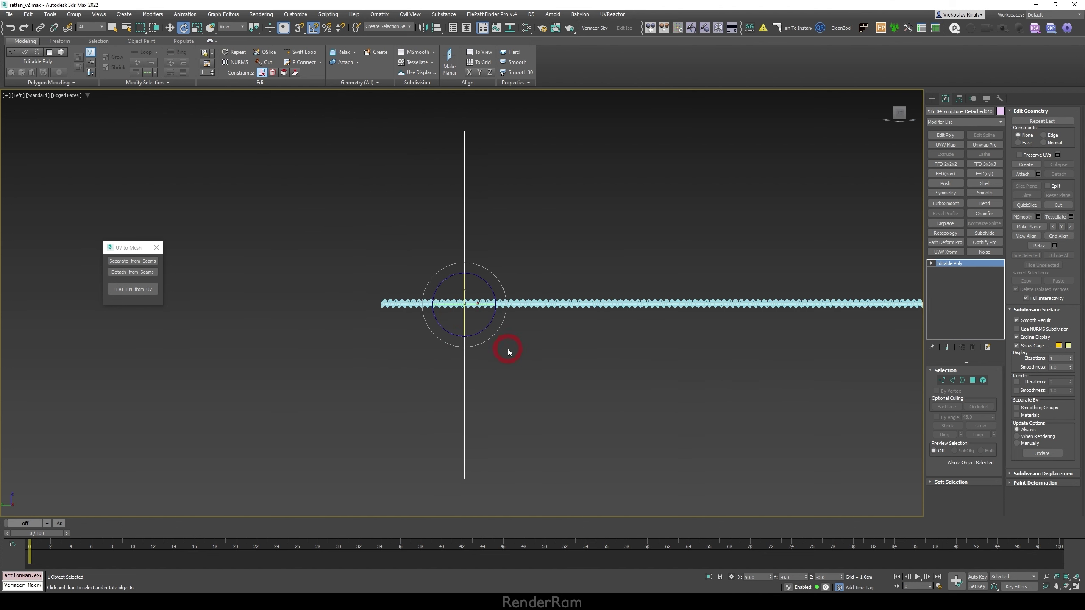
pyautogui.moveTo(511, 343); pyautogui.dragTo(483, 350)
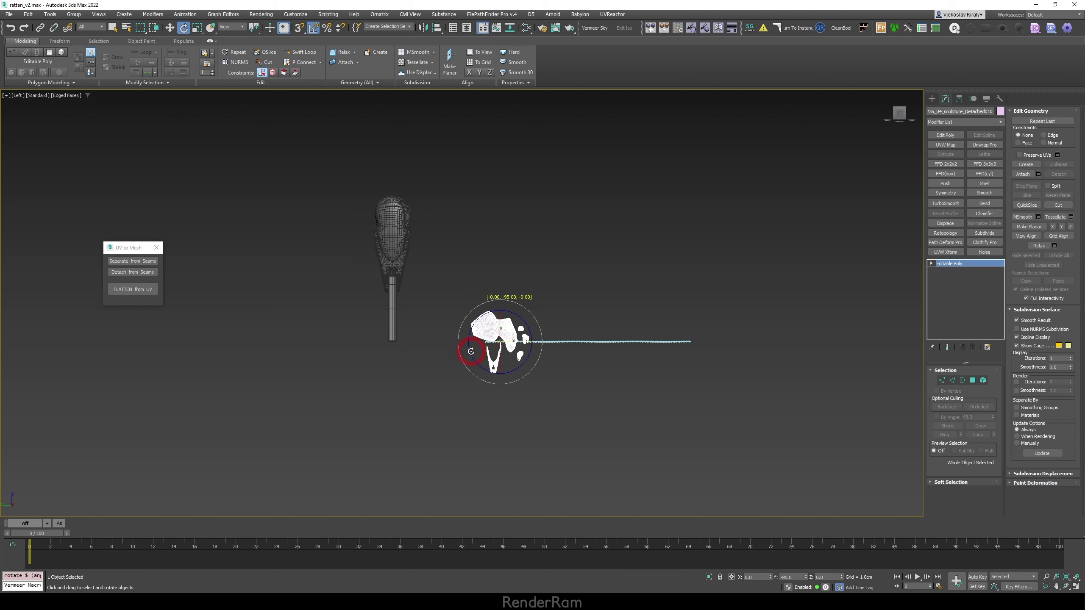
# - Move the flattened copy over the back of the original owl in the left view
pyautogui.press('w')
pyautogui.scroll(6, 367, 248)
pyautogui.scroll(3, 277, 268)
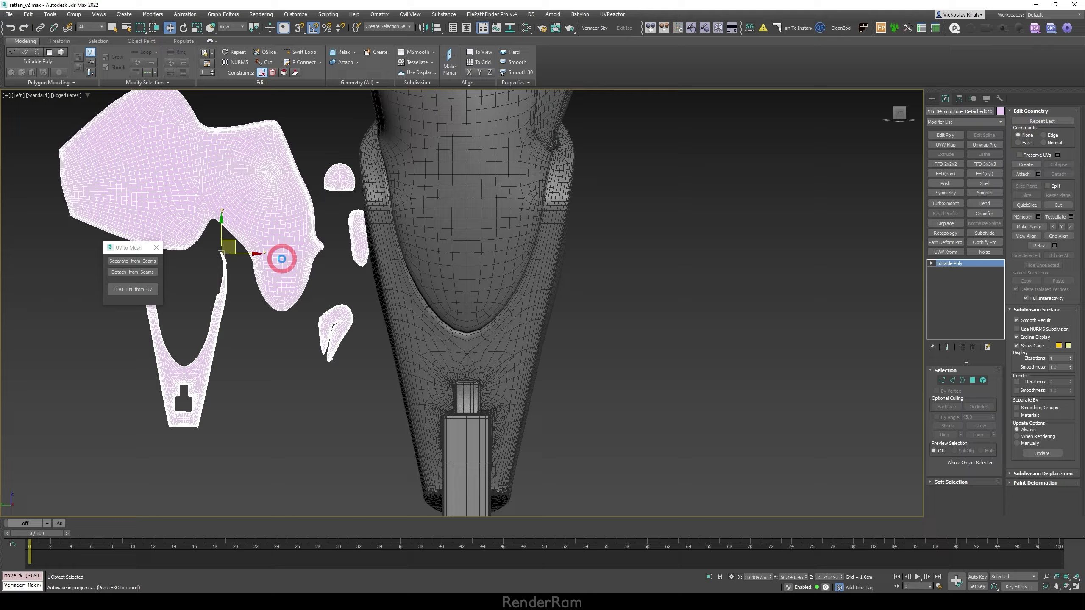
pyautogui.moveTo(230, 250)
pyautogui.mouseDown()
pyautogui.moveTo(237, 279)
pyautogui.moveTo(375, 242)
pyautogui.moveTo(412, 286)
pyautogui.moveTo(416, 248)
pyautogui.moveTo(425, 274)
pyautogui.moveTo(435, 256)
pyautogui.moveTo(362, 245)
pyautogui.mouseUp()
# - Scale up the flattened copy and align its back section with the owl's back, matching the two wireframes in size
pyautogui.press('r')
pyautogui.press('w')
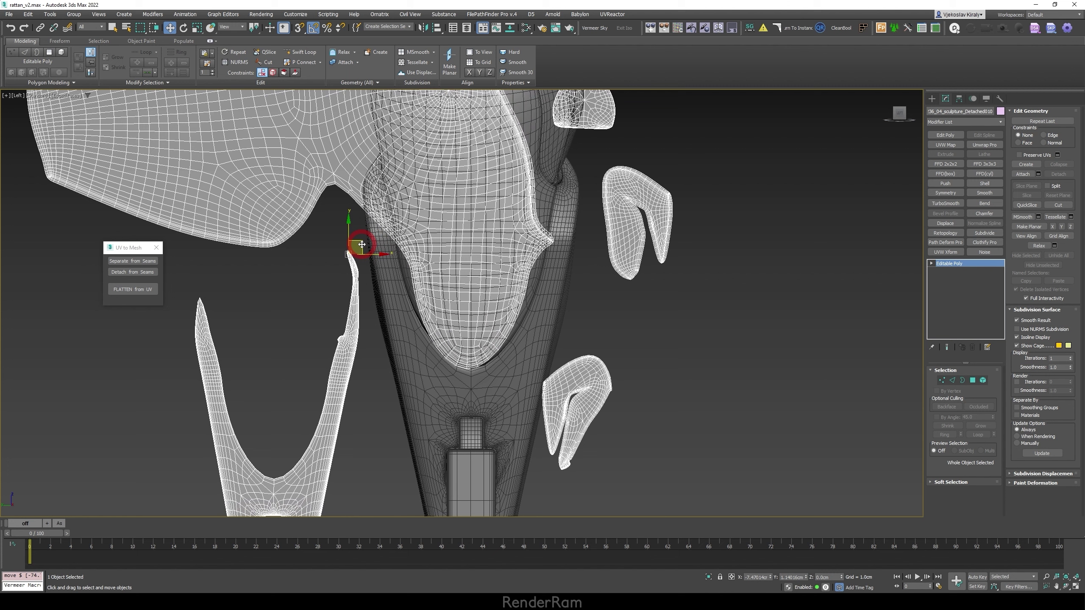
pyautogui.scroll(1, 362, 245)
pyautogui.scroll(4, 464, 321)
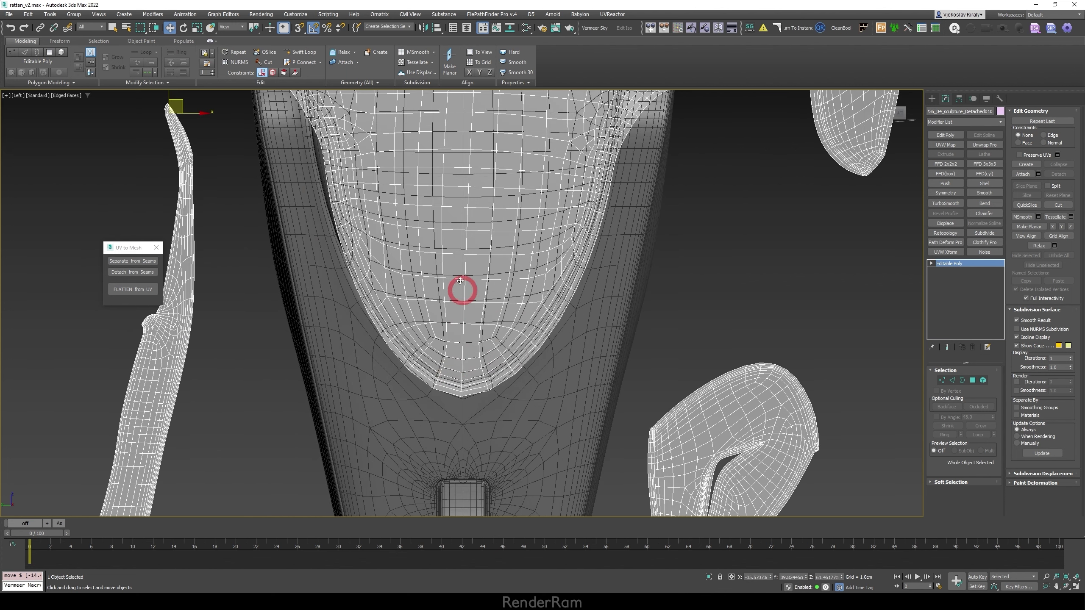
pyautogui.scroll(-4, 457, 286)
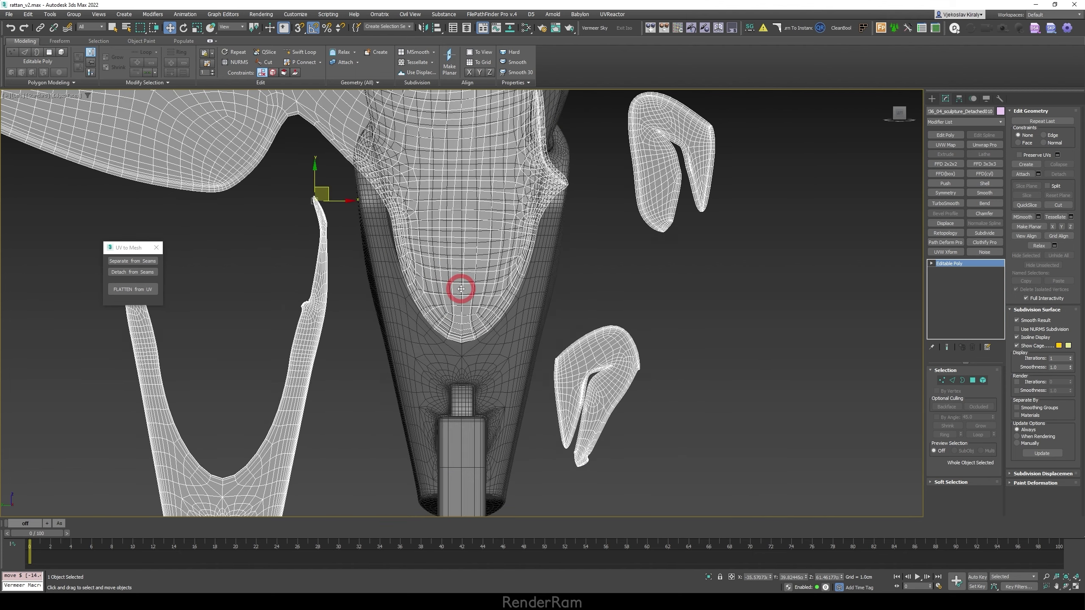
# - Rotate the scaled flattened copy back to lie horizontally and move it clear of the two owls in the top view
pyautogui.moveTo(462, 216); pyautogui.dragTo(436, 235, button='middle')
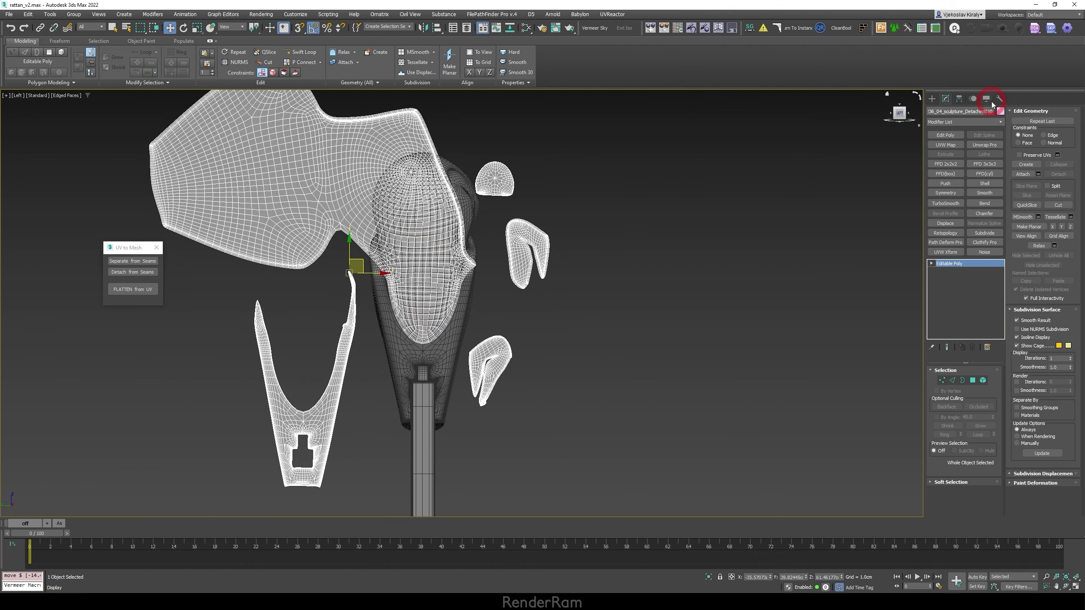
pyautogui.press('e')
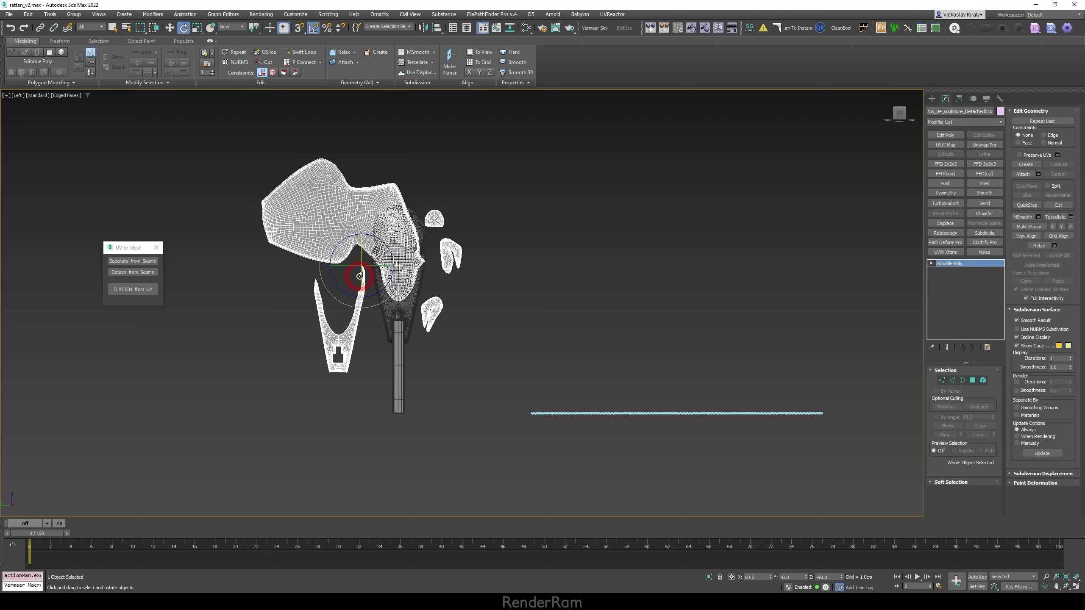
pyautogui.moveTo(359, 270); pyautogui.dragTo(358, 239)
pyautogui.press('t')
pyautogui.press('z')
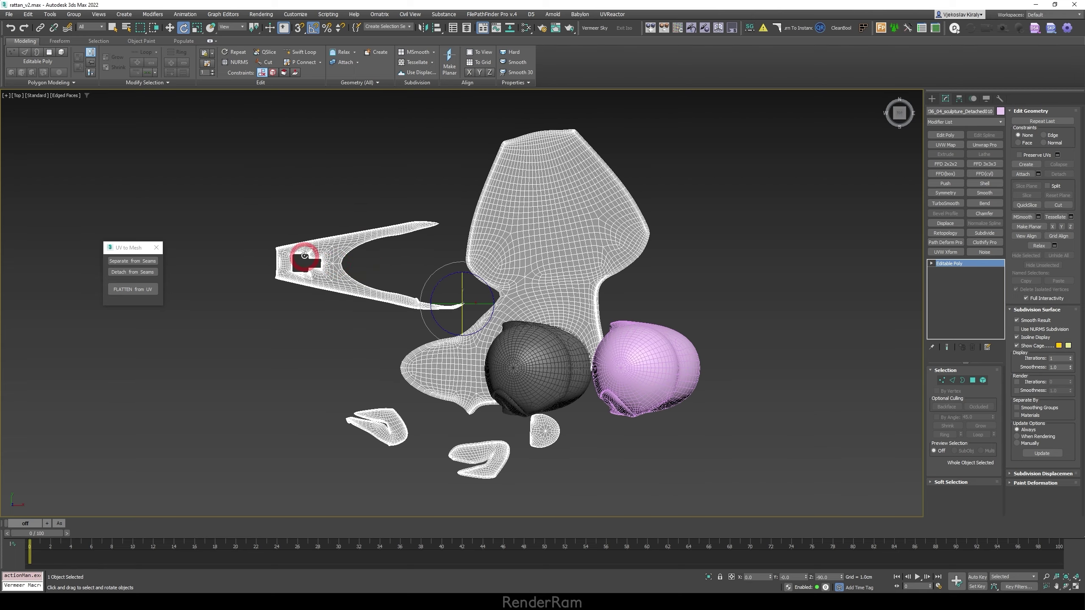
pyautogui.scroll(-7, 306, 258)
pyautogui.moveTo(443, 306); pyautogui.dragTo(360, 347)
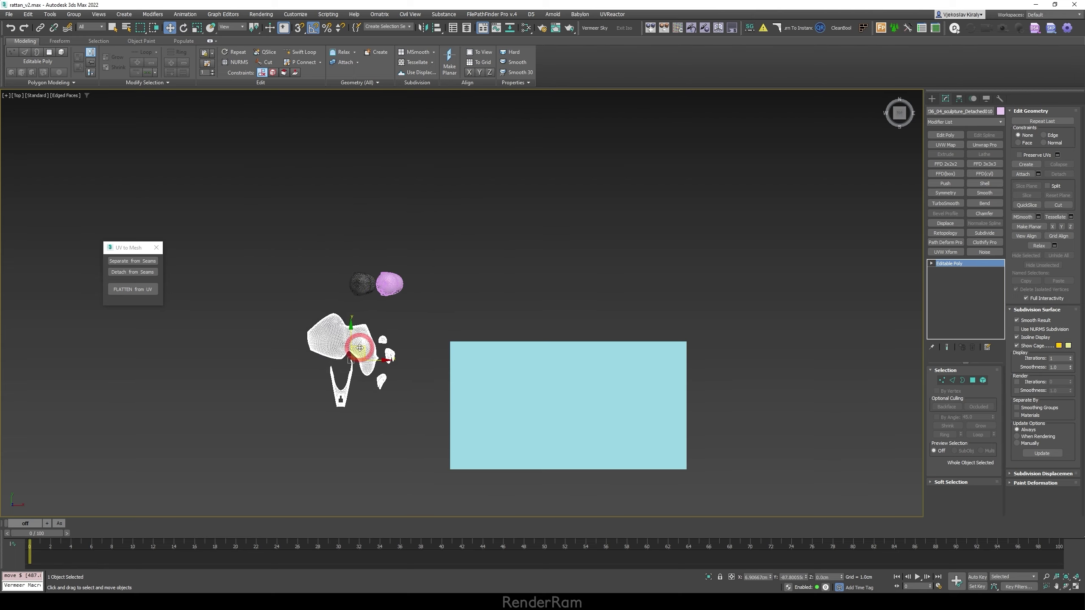
pyautogui.scroll(5, 361, 340)
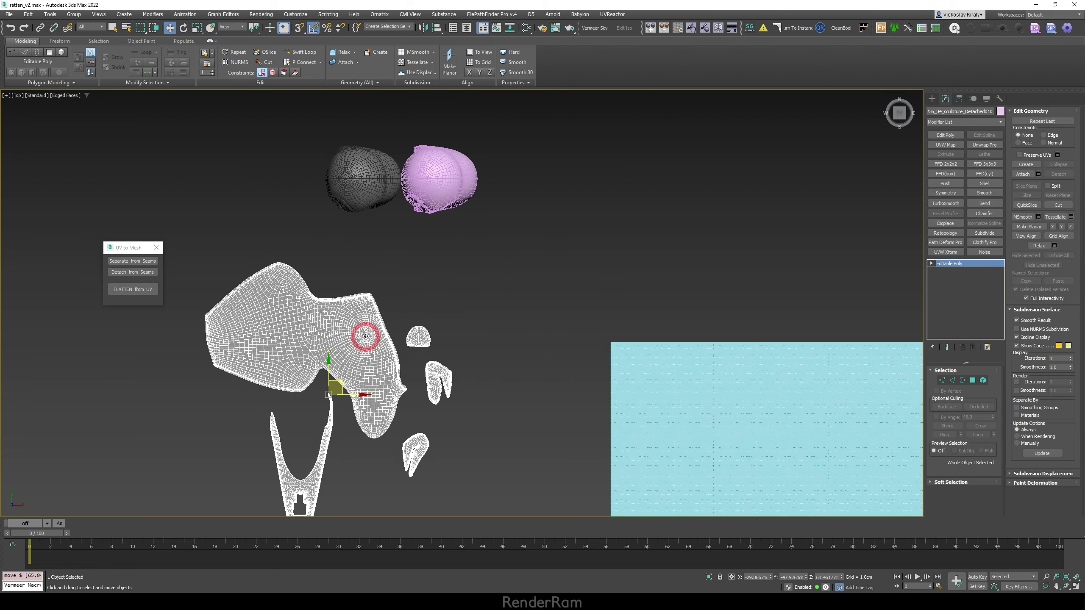
# - Select the pink owl with the Morpher modifier and raise its first channel to 100
pyautogui.keyDown('alt'); pyautogui.moveTo(365, 337); pyautogui.dragTo(393, 282, button='middle'); pyautogui.keyUp('alt')
pyautogui.keyDown('alt'); pyautogui.moveTo(429, 246); pyautogui.dragTo(363, 296, button='middle'); pyautogui.keyUp('alt')
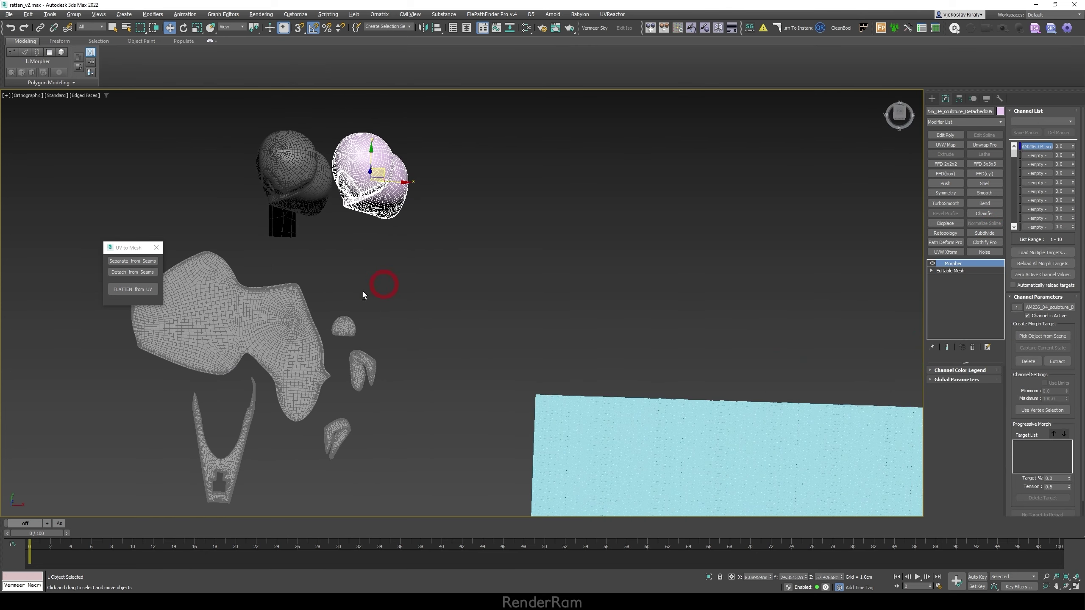
pyautogui.moveTo(332, 328); pyautogui.dragTo(374, 260, button='middle')
pyautogui.click(404, 146)
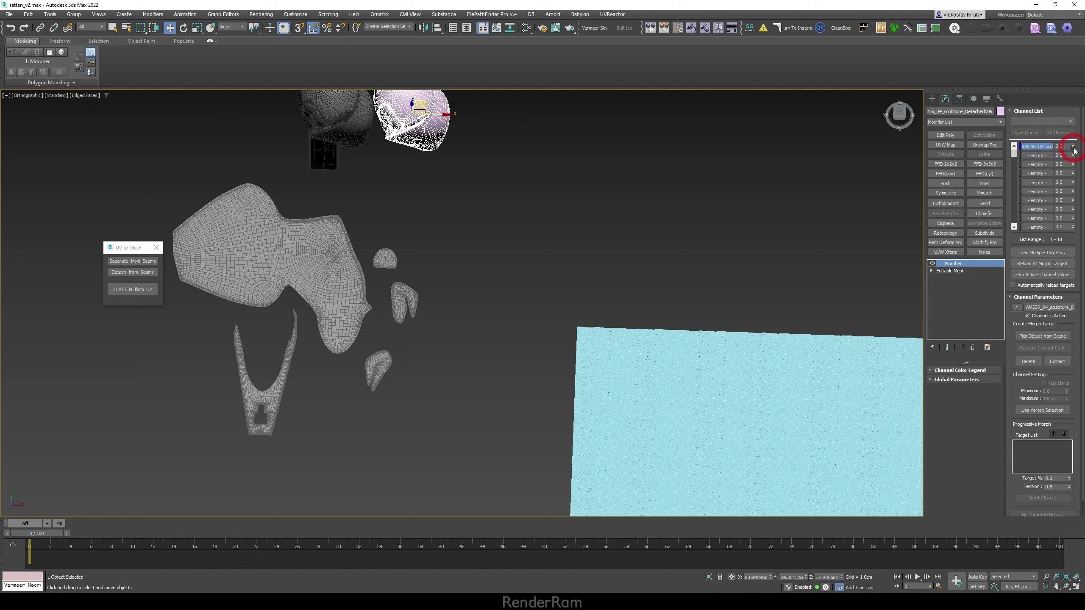
pyautogui.moveTo(1074, 148); pyautogui.dragTo(1072, 91)
pyautogui.press('t')
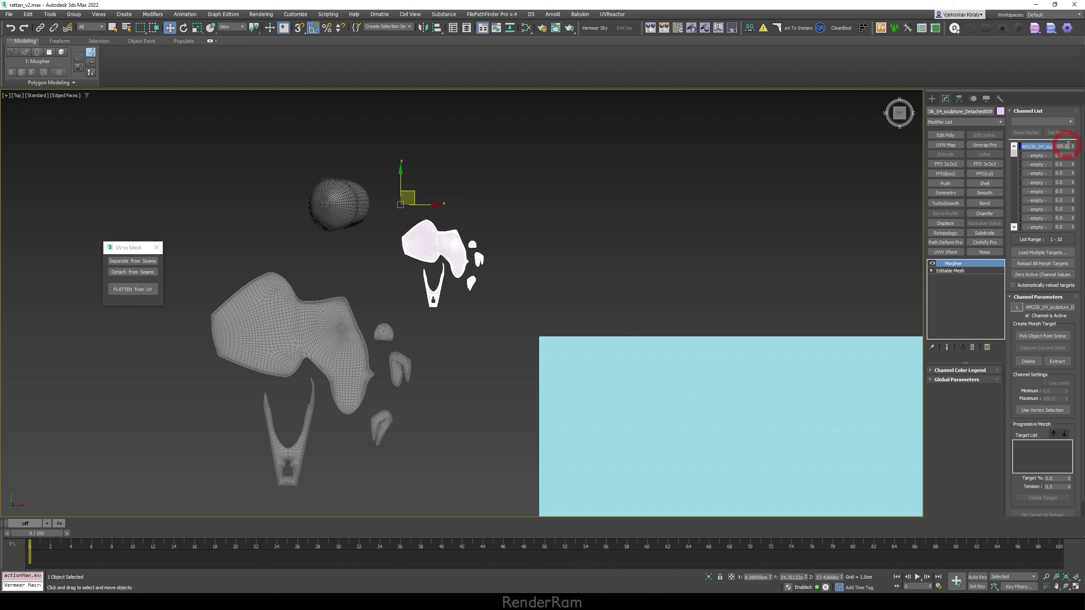
# - Pick the scaled flattened copy as the first channel's morph target and return the channel value to 0
pyautogui.moveTo(1068, 146)
pyautogui.mouseDown()
pyautogui.moveTo(1072, 208)
pyautogui.moveTo(1069, 128)
pyautogui.mouseUp()
pyautogui.click(1025, 336)
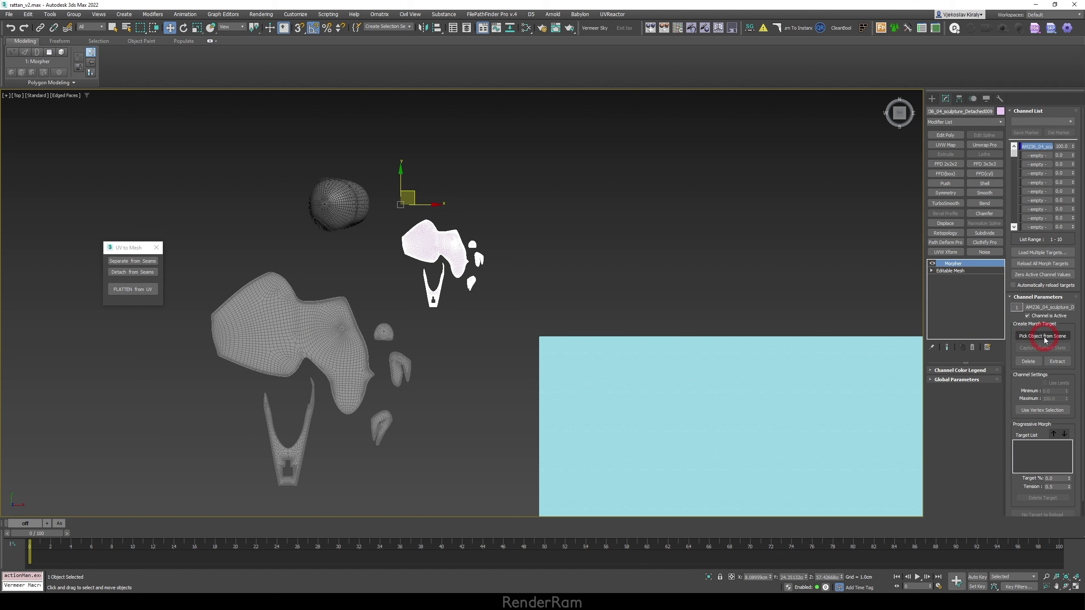
pyautogui.click(279, 314)
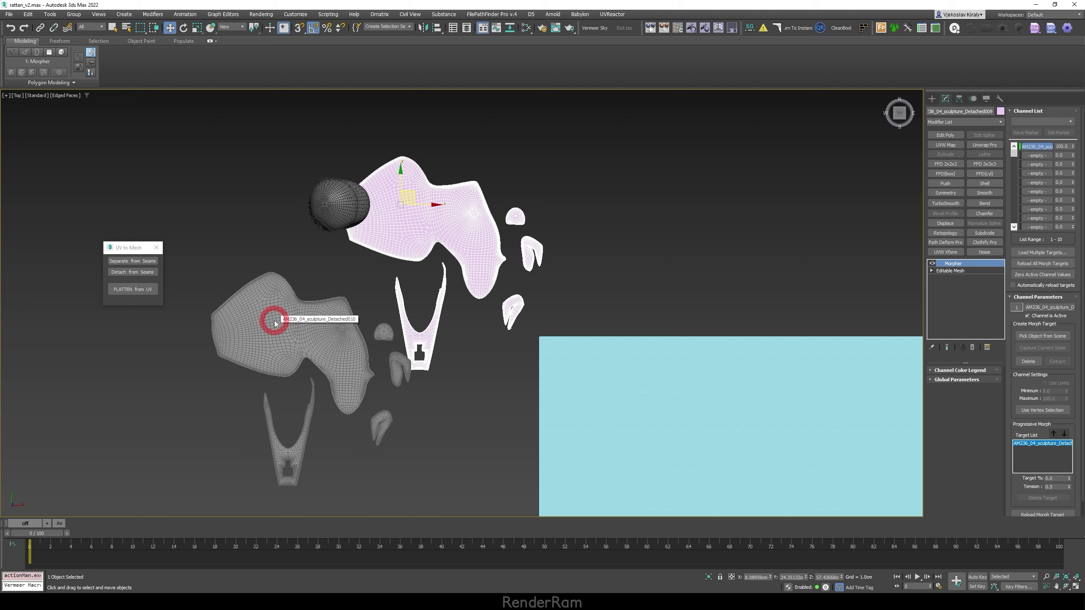
pyautogui.click(404, 202)
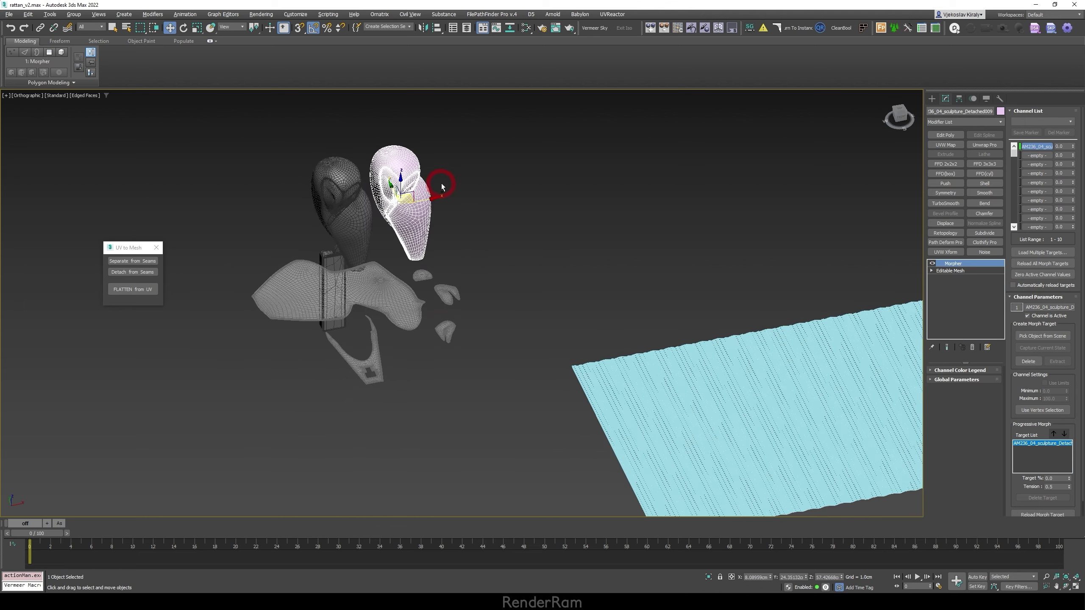
pyautogui.click(1017, 170)
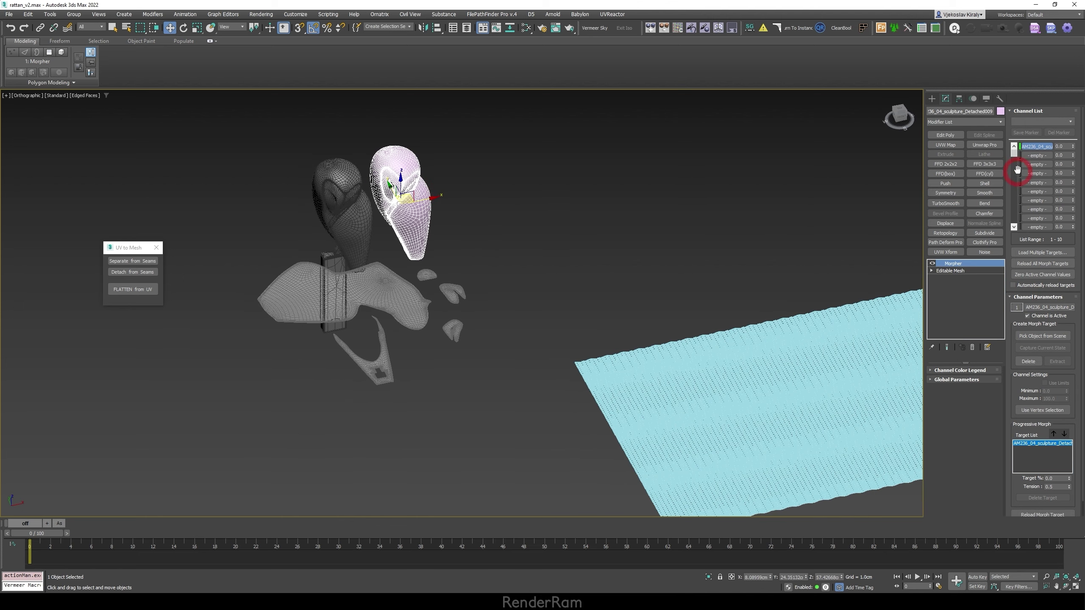
pyautogui.moveTo(1072, 150); pyautogui.dragTo(1046, 203)
# - Hide everything except the morphing owl and the rattan weave plane, leaving the owl selected
pyautogui.keyDown('ctrl'); pyautogui.click(736, 349); pyautogui.keyUp('ctrl')
pyautogui.hotkey('ctrl', 'i')
pyautogui.hotkey('alt', 'h')
pyautogui.click(410, 208)
pyautogui.click(409, 208)
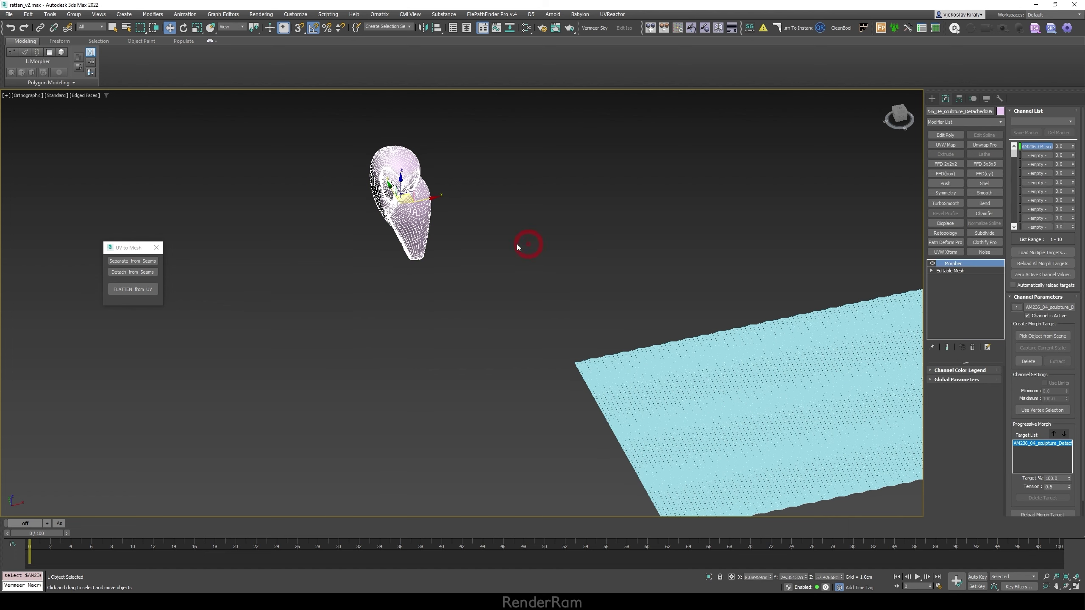
# - Set the owl's first morph channel to 100 to unfold it into flat pieces beside the weave plane
pyautogui.moveTo(525, 245); pyautogui.dragTo(337, 265, button='middle')
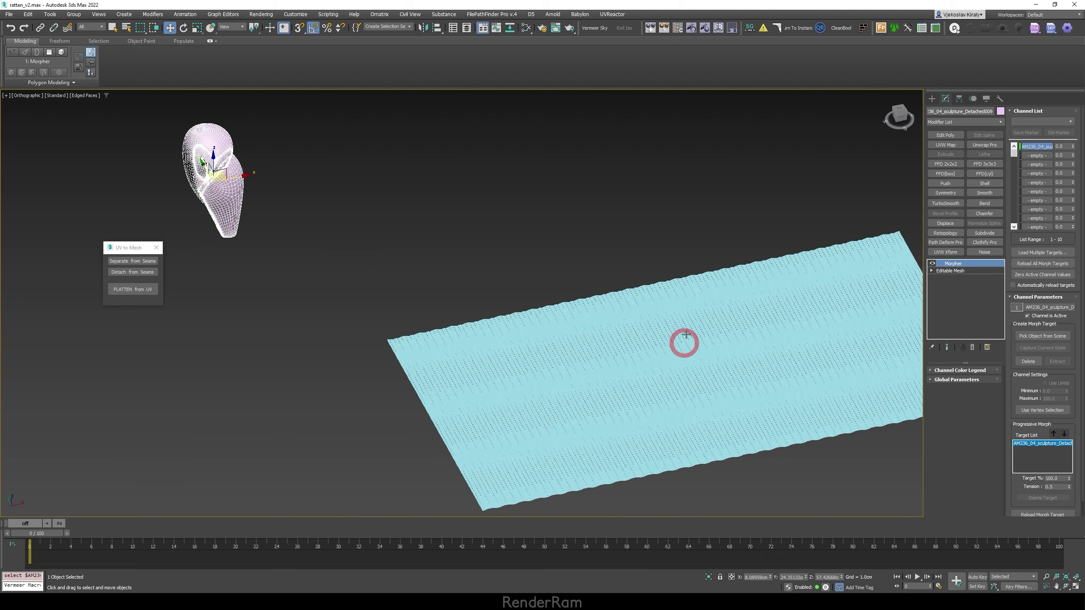
pyautogui.keyDown('alt'); pyautogui.moveTo(681, 342); pyautogui.dragTo(151, 156, button='middle'); pyautogui.keyUp('alt')
pyautogui.click(1011, 164)
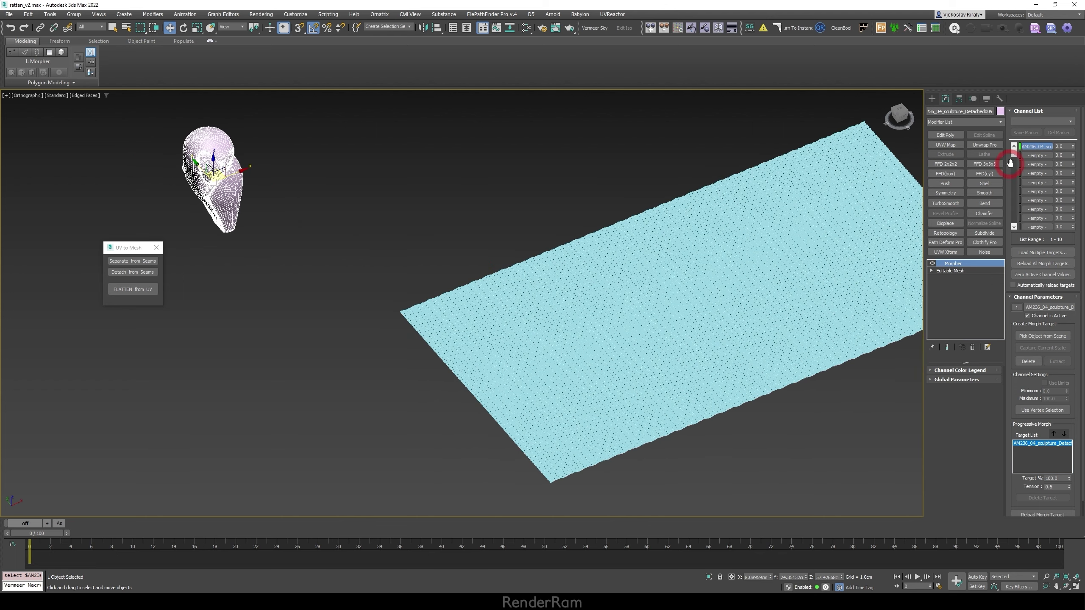
pyautogui.moveTo(1073, 149); pyautogui.dragTo(1066, 100)
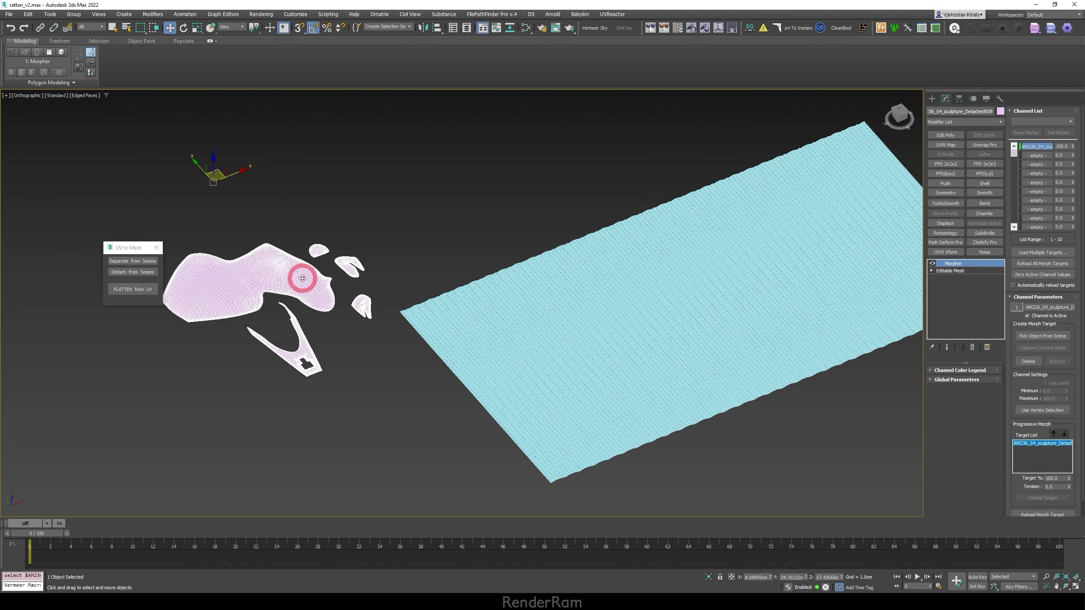
# - Move the flattened owl onto the rattan weave plane in the top view
pyautogui.moveTo(303, 279); pyautogui.dragTo(286, 247, button='middle')
pyautogui.press('t')
pyautogui.press('z')
pyautogui.scroll(-3, 182, 229)
pyautogui.moveTo(286, 230); pyautogui.dragTo(509, 397)
pyautogui.scroll(6, 605, 464)
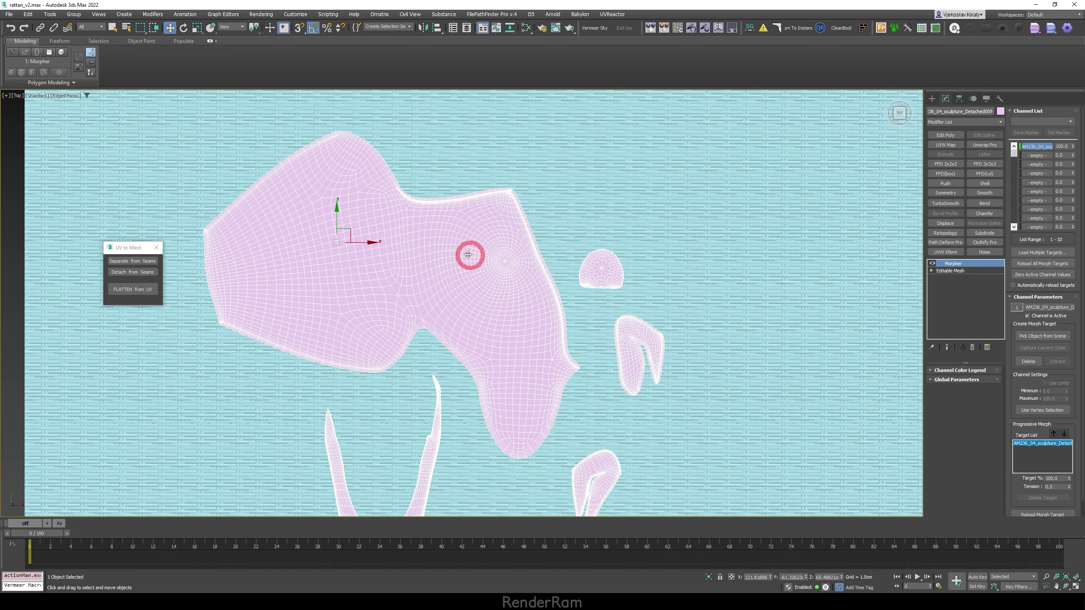
# - Examine the weave density against the flattened owl pieces at close range, with edges hidden and shown
pyautogui.press('F4')
pyautogui.moveTo(432, 277); pyautogui.dragTo(421, 205, button='middle')
pyautogui.scroll(-2, 419, 197)
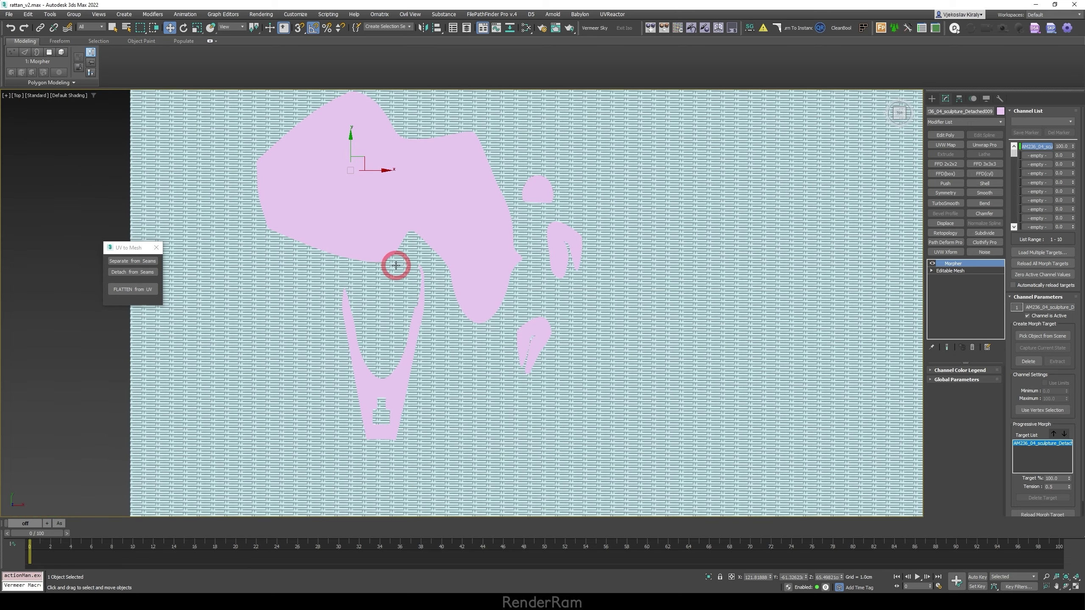
pyautogui.scroll(4, 480, 331)
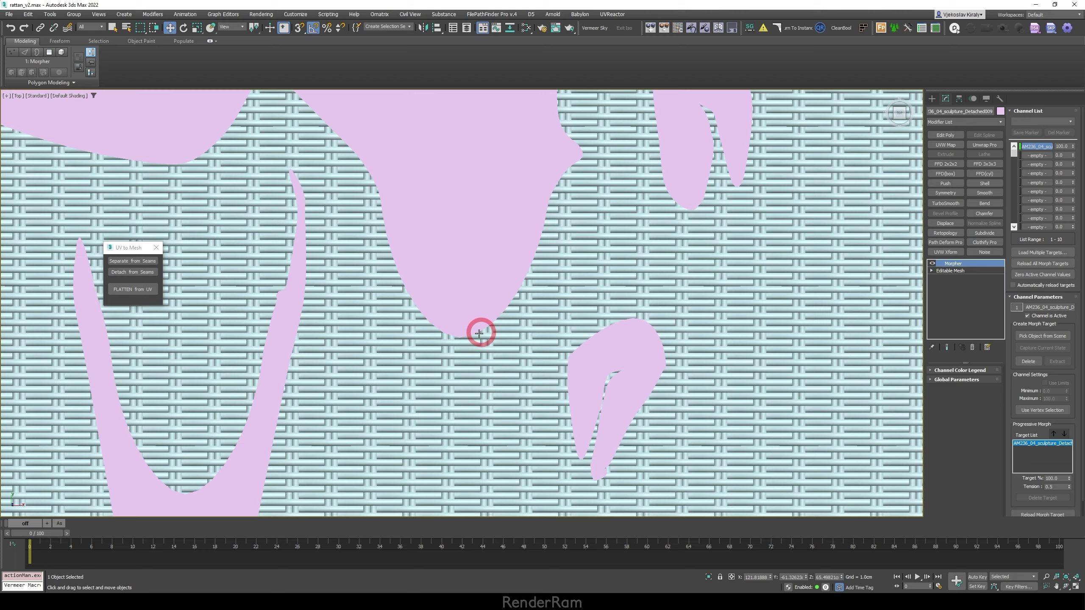
pyautogui.scroll(3, 465, 335)
pyautogui.press('F4')
pyautogui.scroll(-2, 449, 343)
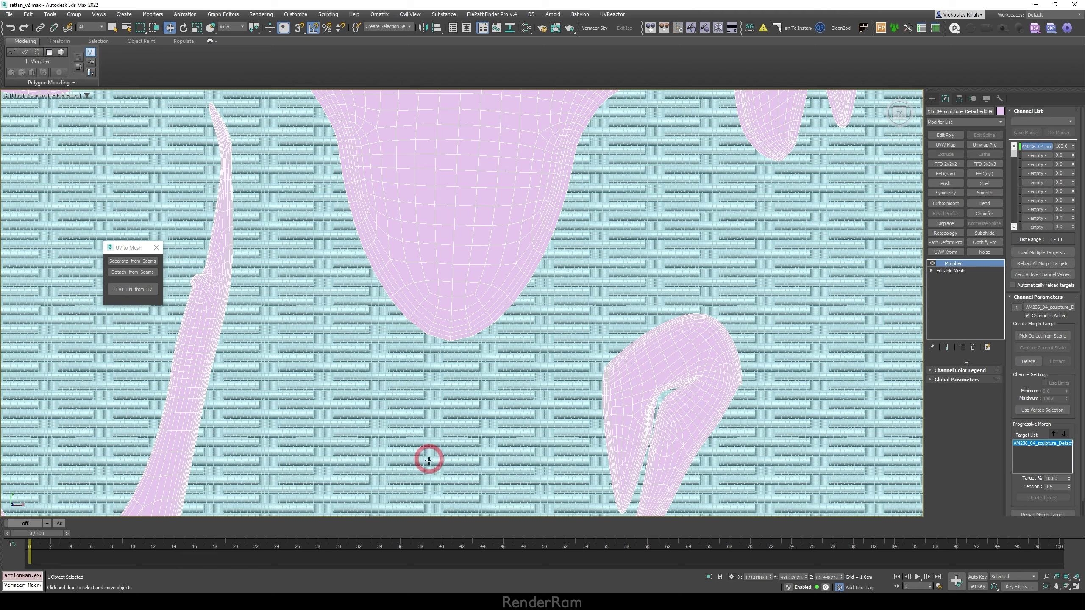
pyautogui.scroll(-2, 527, 351)
pyautogui.moveTo(392, 230); pyautogui.dragTo(384, 270, button='middle')
pyautogui.scroll(-2, 384, 271)
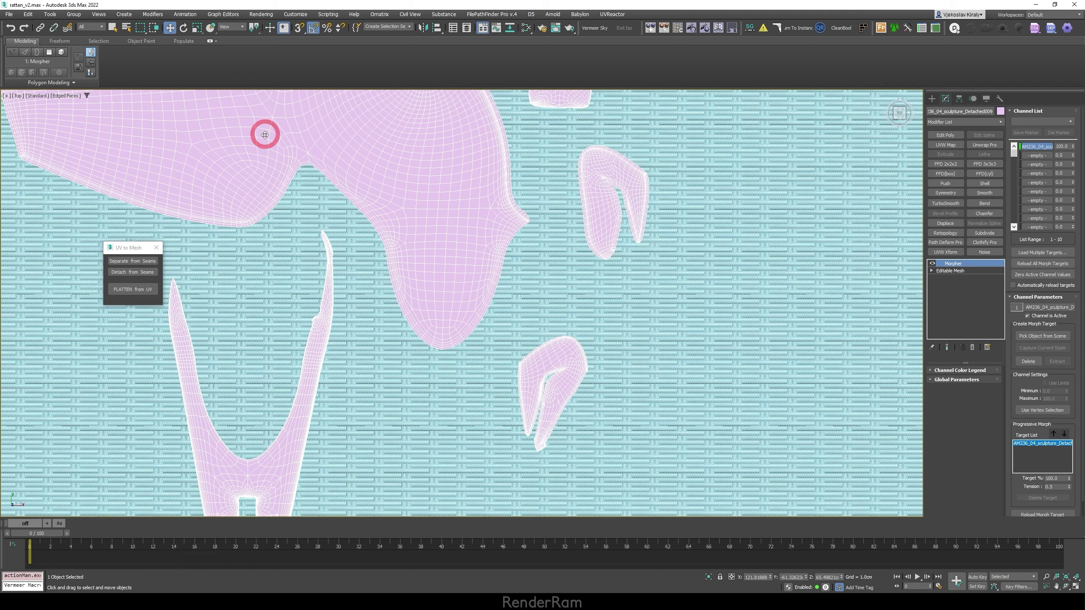
pyautogui.scroll(-2, 264, 136)
pyautogui.moveTo(264, 136); pyautogui.dragTo(254, 224, button='middle')
# - Nudge the flattened owl pieces within the weave's outline and adjust their height so they float above the plane
pyautogui.moveTo(212, 146); pyautogui.dragTo(207, 147)
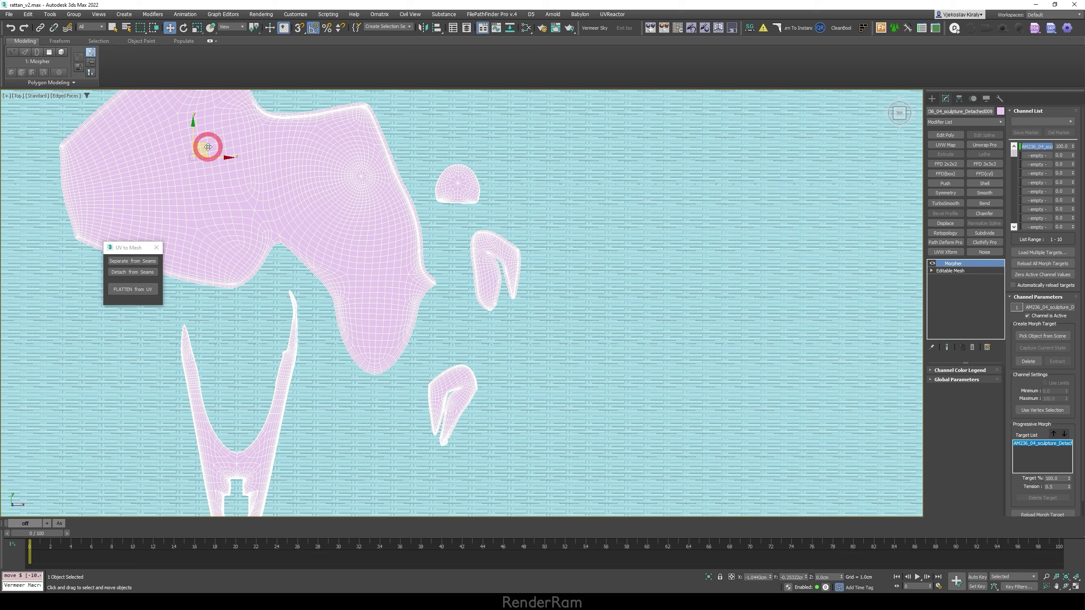
pyautogui.scroll(4, 372, 376)
pyautogui.scroll(-6, 386, 299)
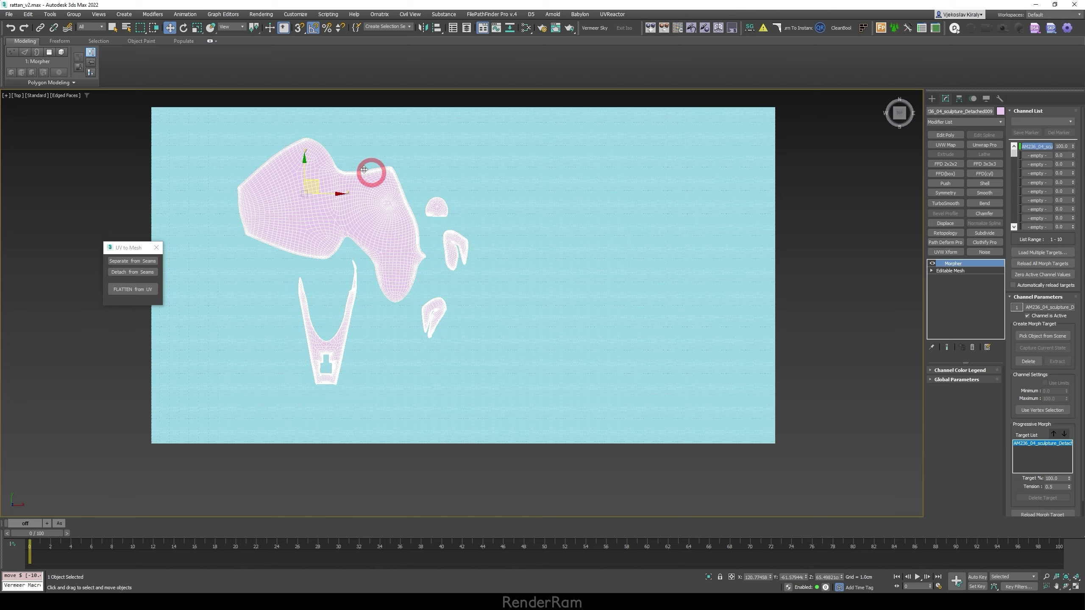
pyautogui.keyDown('alt'); pyautogui.moveTo(350, 276); pyautogui.dragTo(281, 129, button='middle'); pyautogui.keyUp('alt')
pyautogui.moveTo(292, 117); pyautogui.dragTo(290, 145)
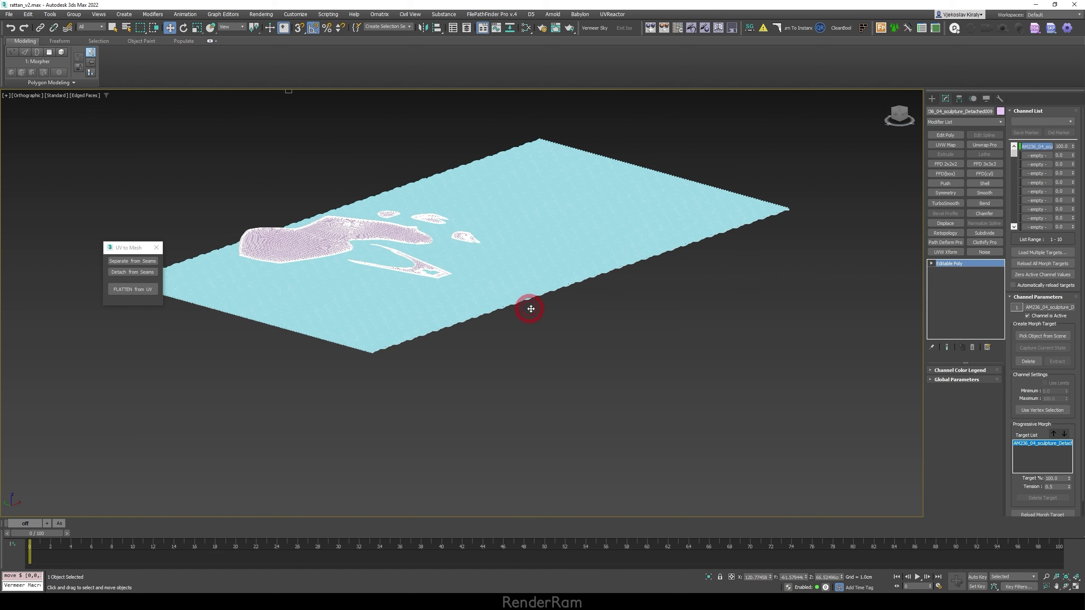
# - Select the rattan weave plane and add a tySelect modifier to it
pyautogui.click(495, 291)
pyautogui.scroll(2, 431, 265)
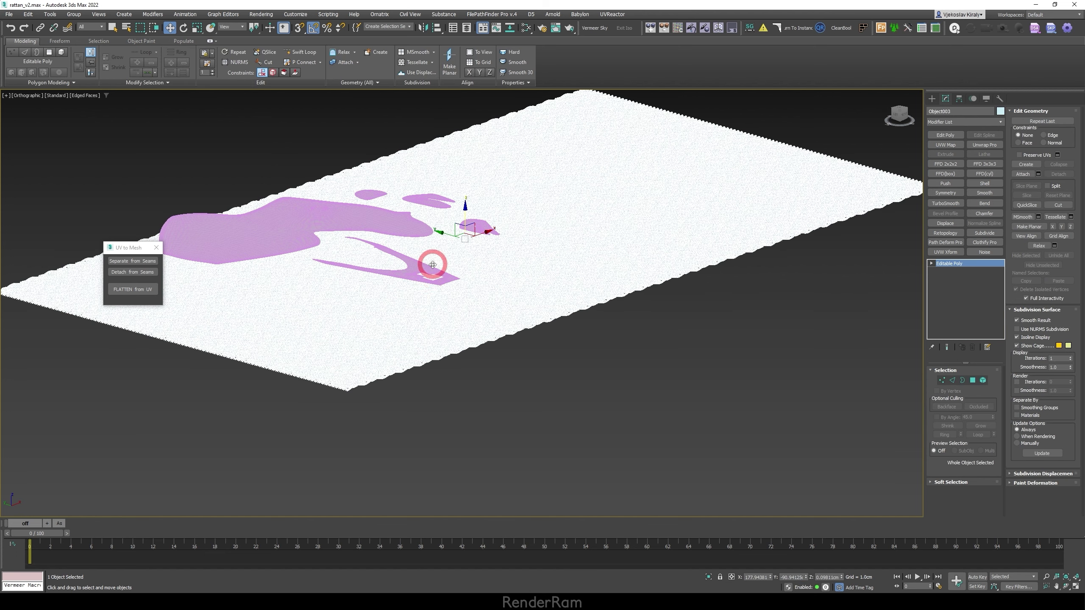
pyautogui.scroll(-2, 435, 270)
pyautogui.click(999, 122)
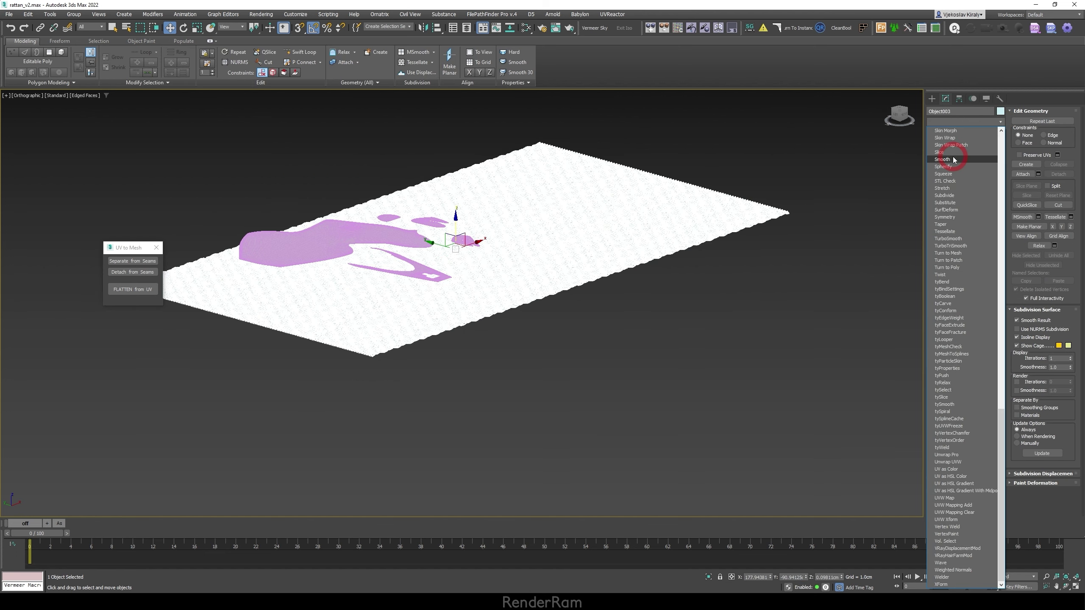
pyautogui.click(942, 390)
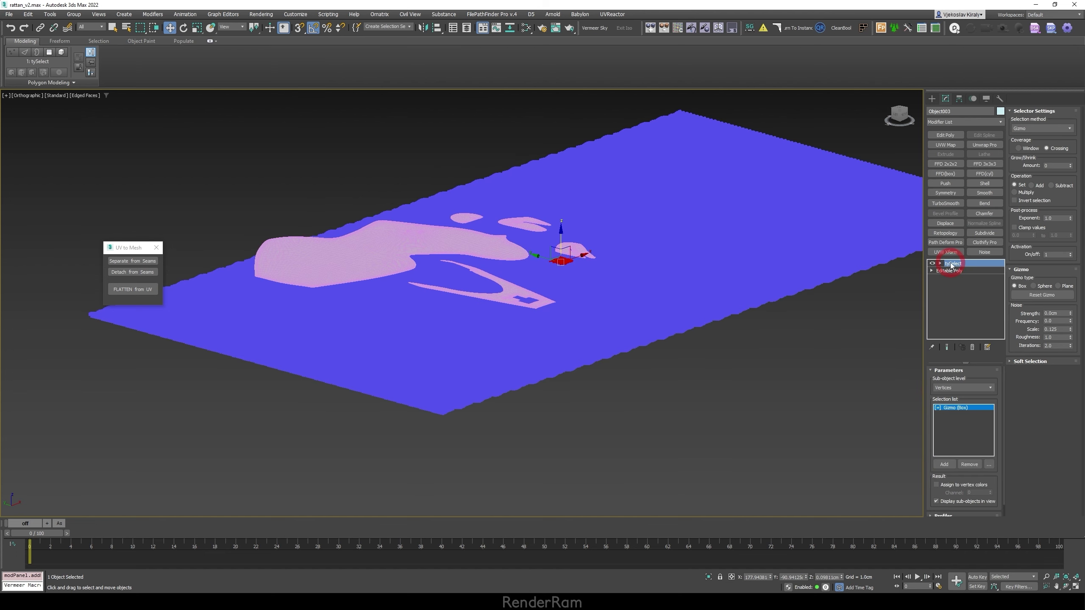
# - Set the tySelect selection method to Mesh and pick the flattened owl as the selecting mesh
pyautogui.keyDown('alt'); pyautogui.moveTo(511, 277); pyautogui.dragTo(509, 290, button='middle'); pyautogui.keyUp('alt')
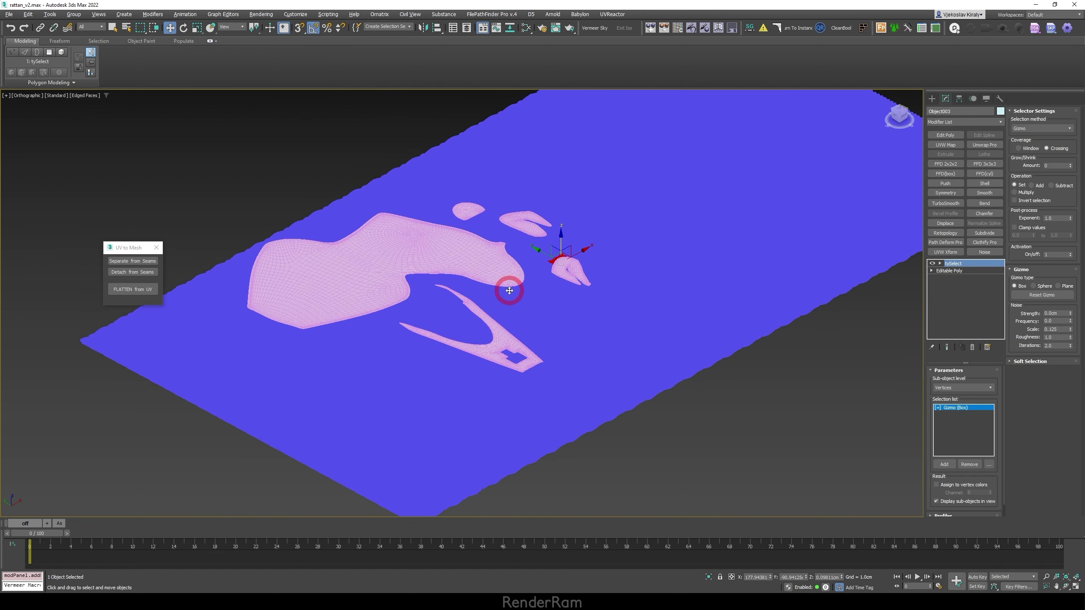
pyautogui.click(1064, 128)
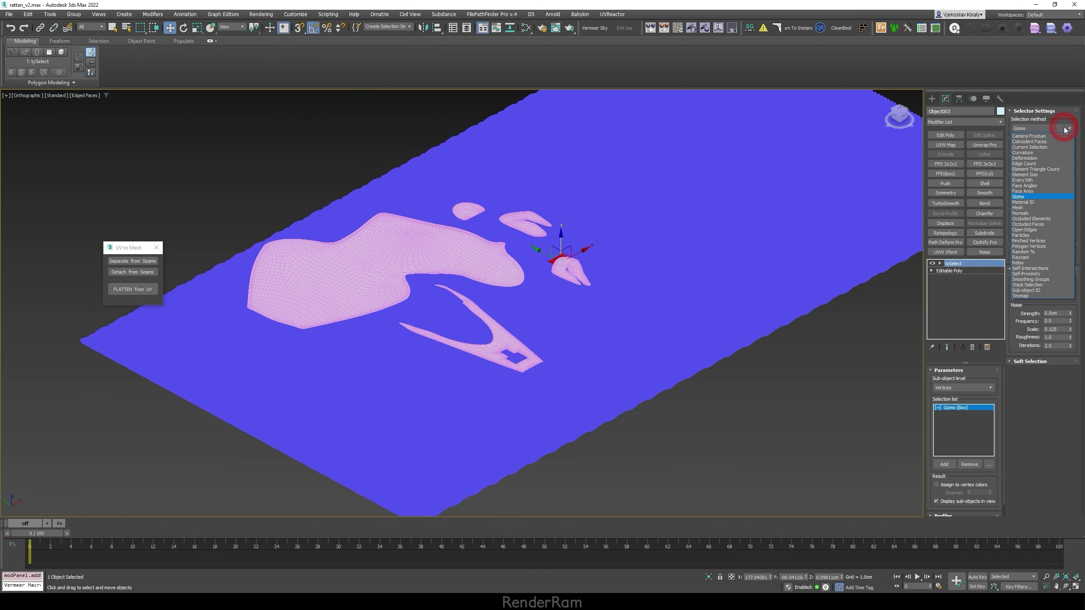
pyautogui.click(1018, 208)
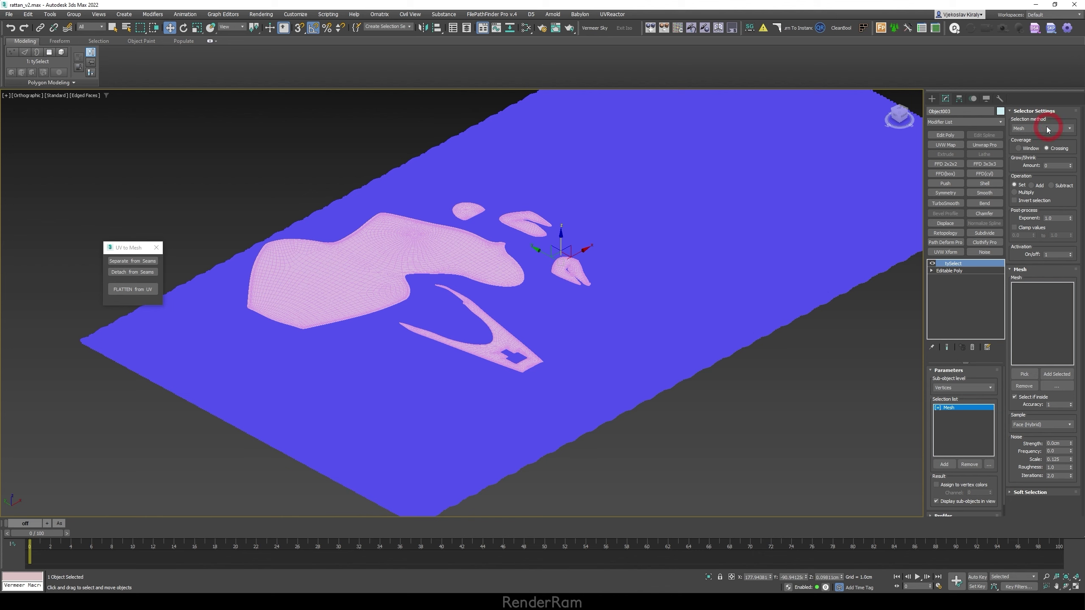
pyautogui.click(990, 415)
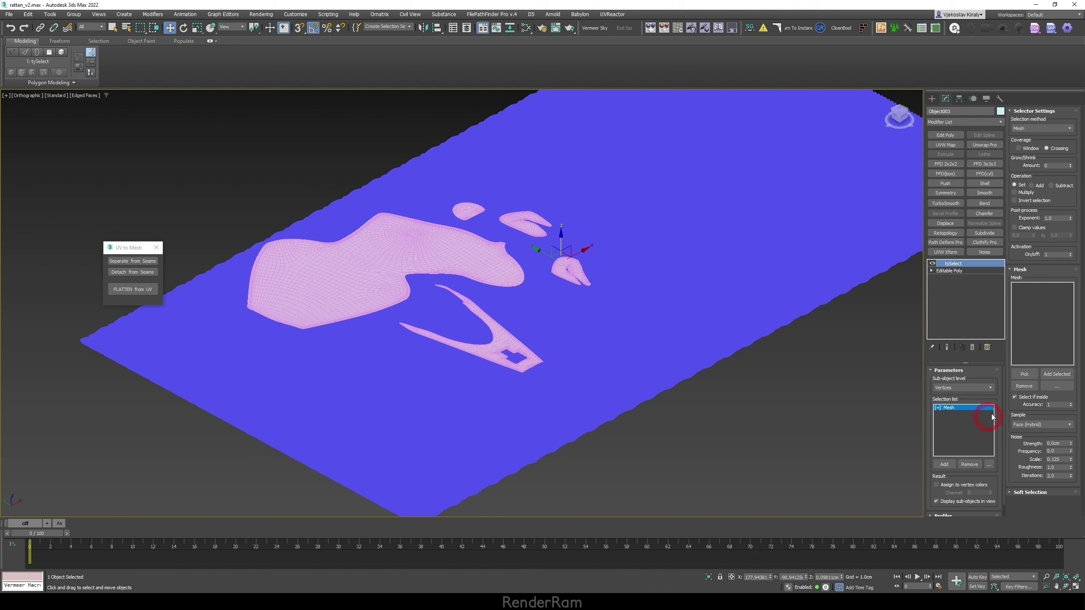
pyautogui.click(1024, 375)
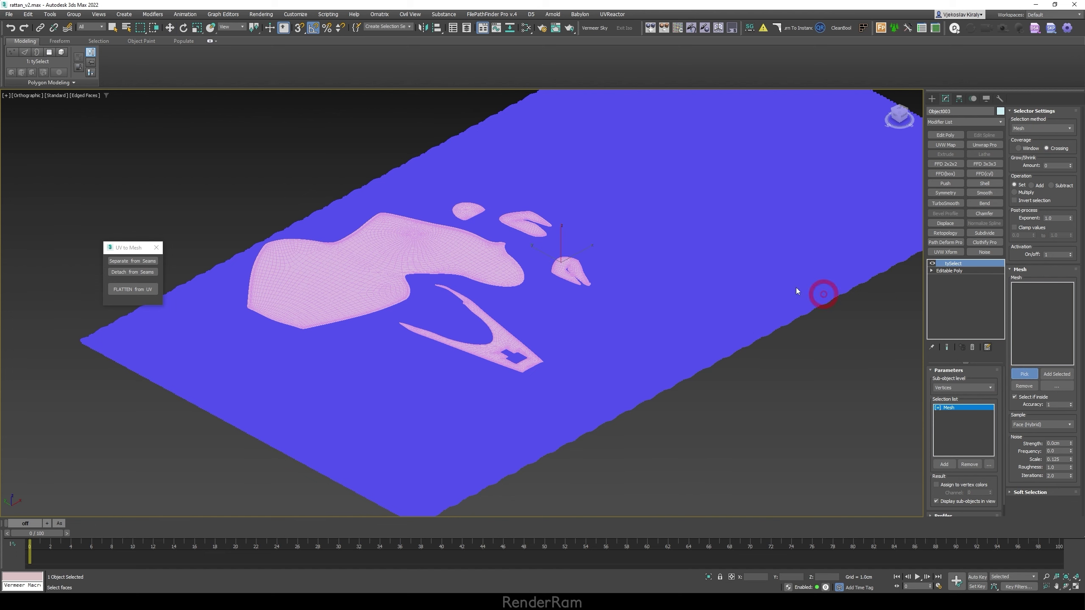
pyautogui.click(379, 256)
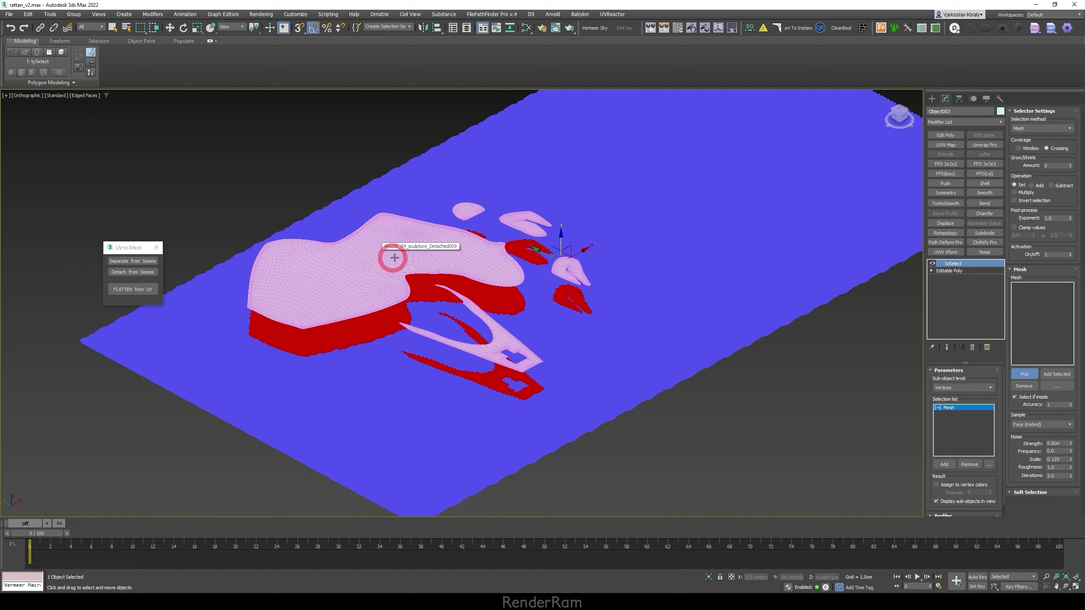
pyautogui.keyDown('alt'); pyautogui.moveTo(380, 256); pyautogui.dragTo(548, 259, button='middle'); pyautogui.keyUp('alt')
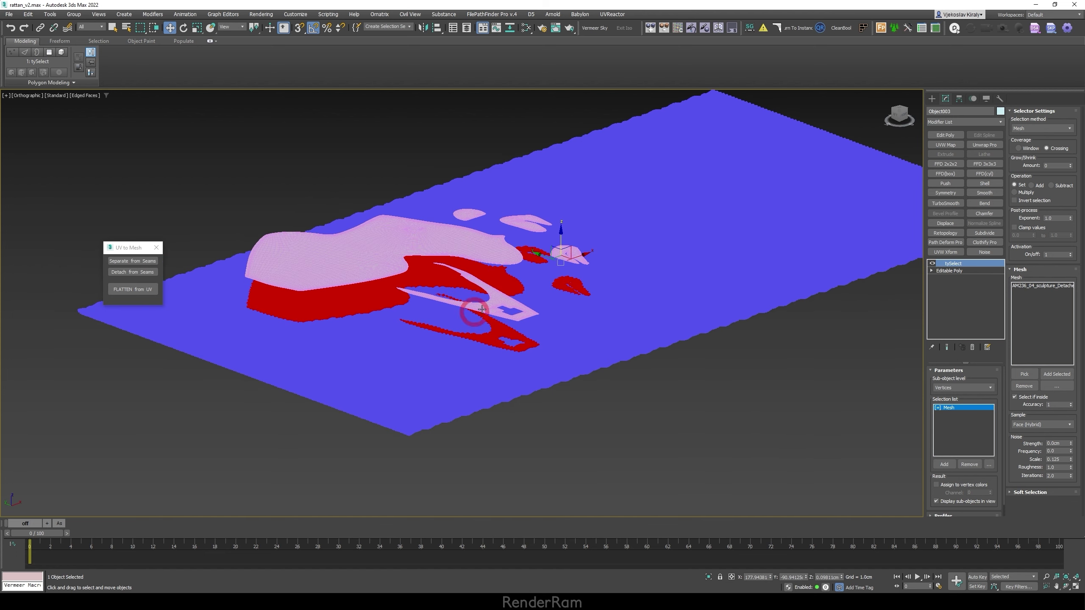
# - Collapse the weave plane to Editable Poly and enter its vertex level with the owl-shaped selection kept
pyautogui.moveTo(475, 272); pyautogui.dragTo(492, 294, button='middle')
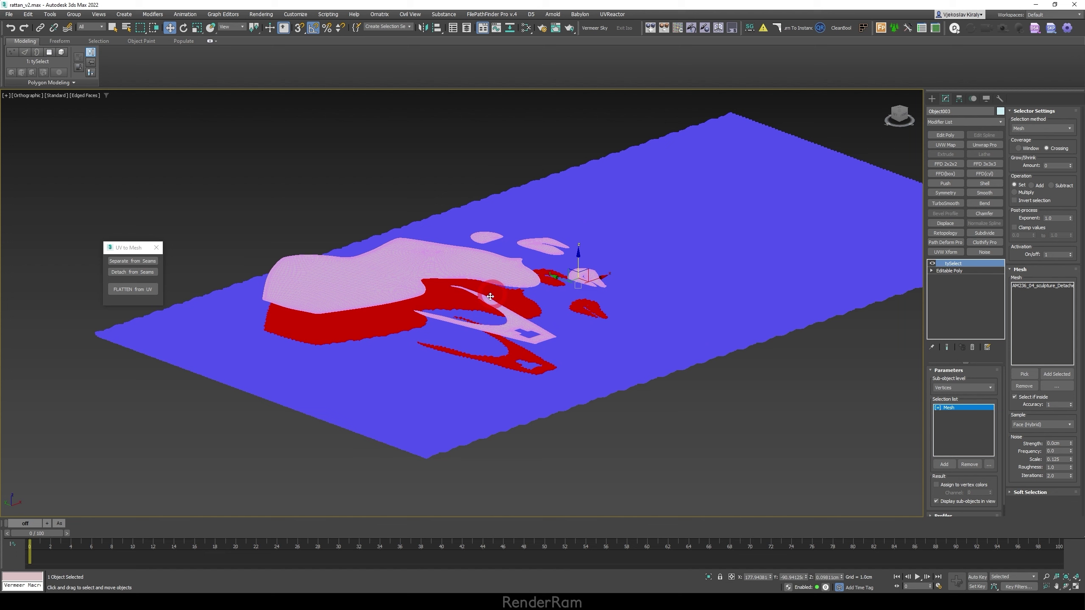
pyautogui.hotkey('alt', 'c')
pyautogui.click(941, 380)
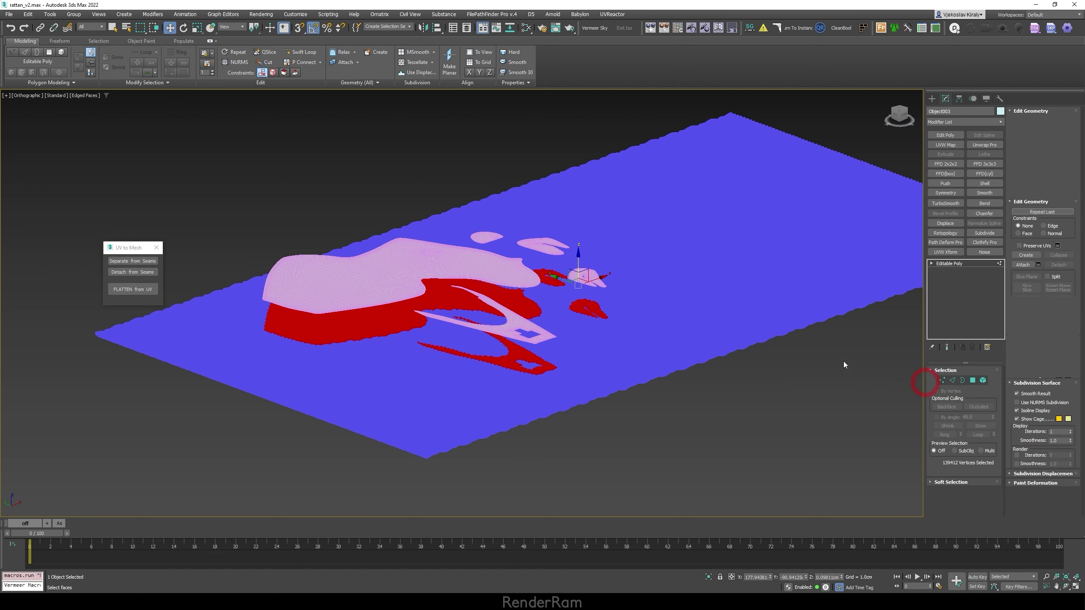
# - Isolate the weave plane and convert its owl-shaped vertex selection into a polygon selection
pyautogui.hotkey('alt', 'q')
pyautogui.keyDown('alt'); pyautogui.moveTo(435, 322); pyautogui.dragTo(334, 330, button='middle'); pyautogui.keyUp('alt')
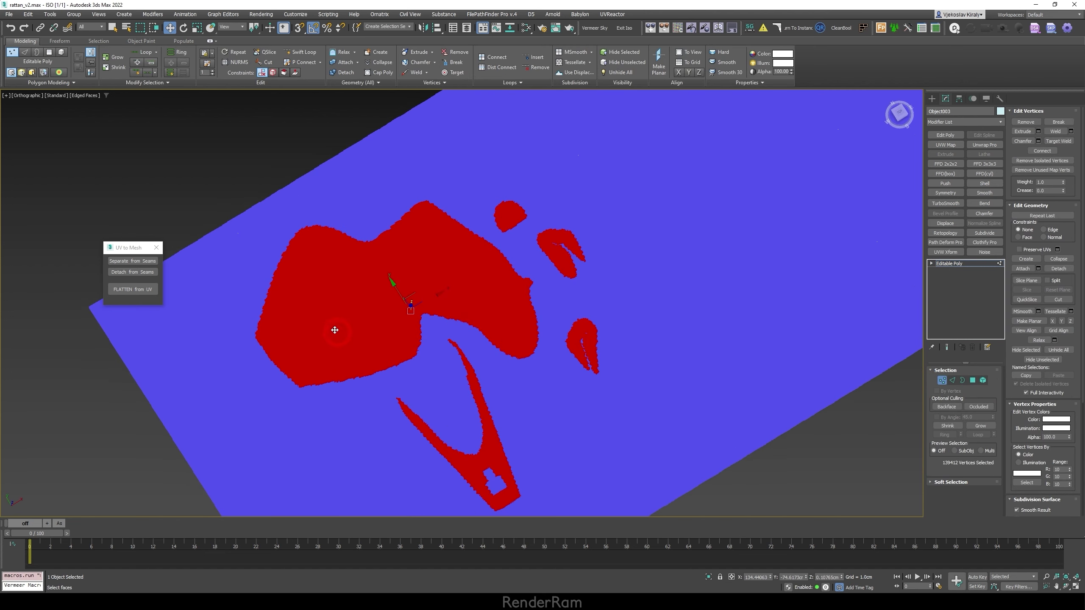
pyautogui.moveTo(501, 297); pyautogui.dragTo(517, 259, button='middle')
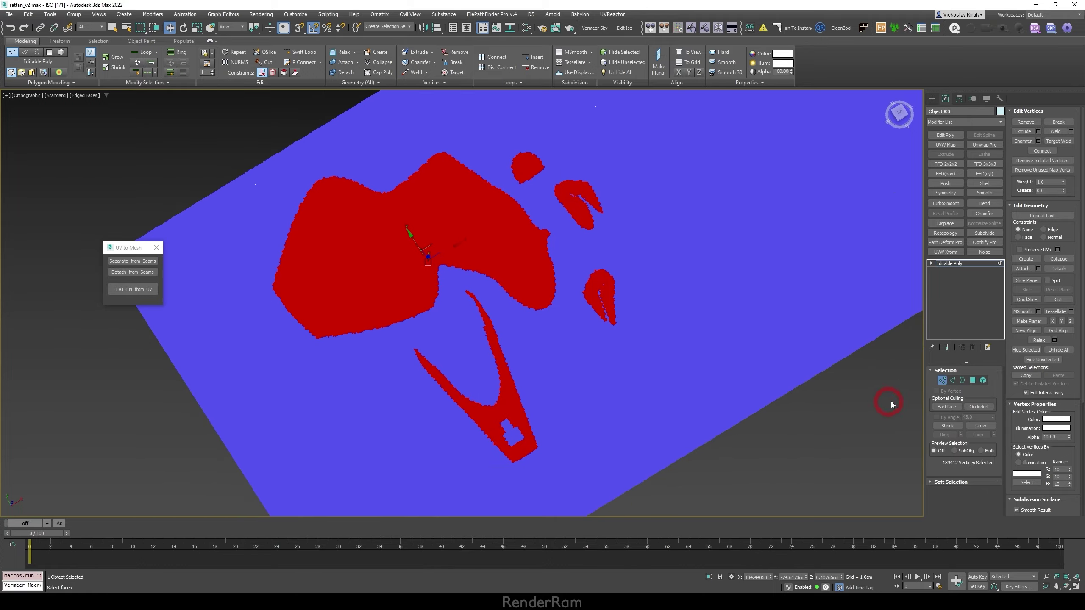
pyautogui.click(973, 380)
pyautogui.keyDown('alt'); pyautogui.moveTo(456, 271); pyautogui.dragTo(483, 242, button='middle'); pyautogui.keyUp('alt')
pyautogui.scroll(3, 396, 294)
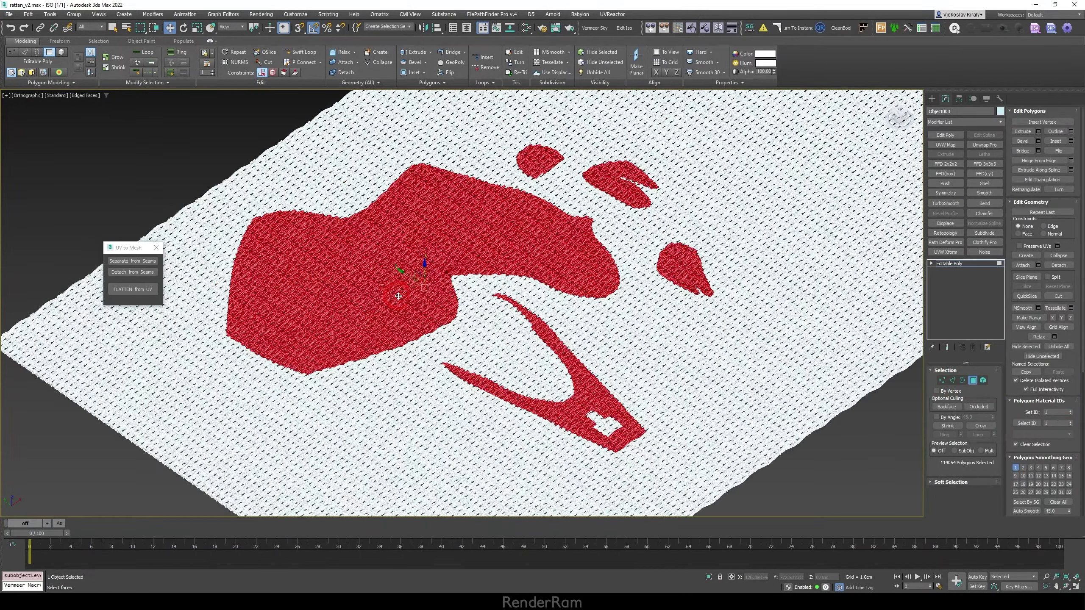
# - Grow the polygon selection once, invert it and delete all weave polygons outside the owl pieces
pyautogui.scroll(-2, 525, 320)
pyautogui.click(984, 154)
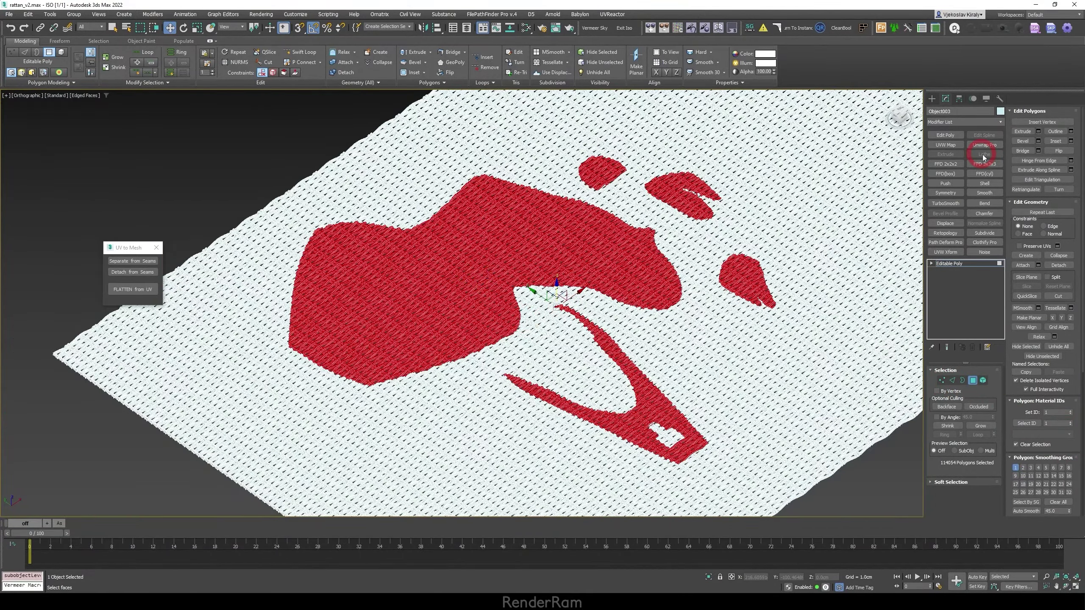
pyautogui.click(979, 426)
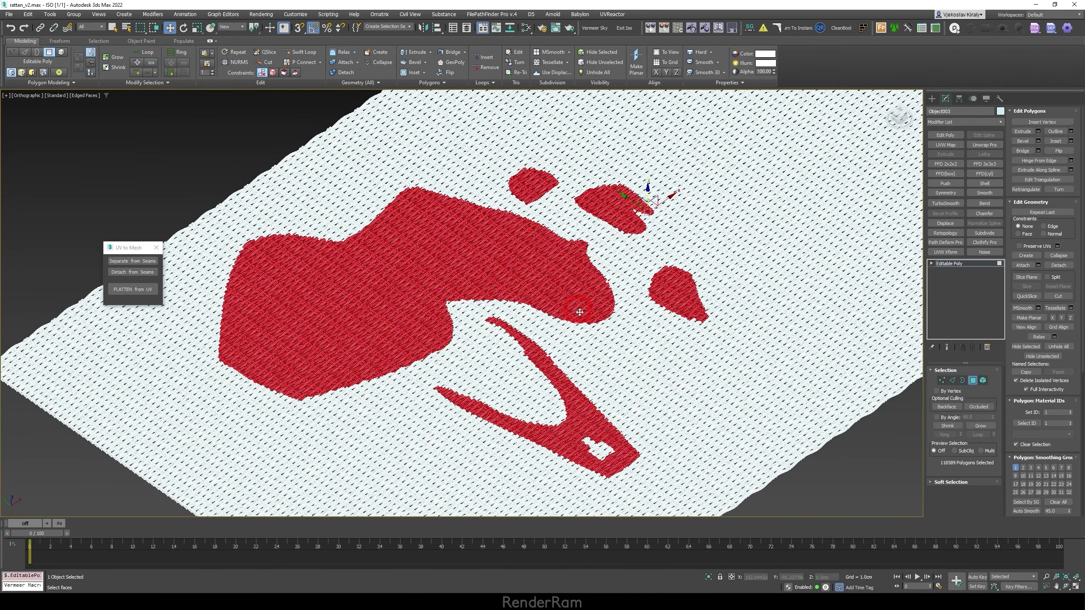
pyautogui.hotkey('ctrl', 'i')
pyautogui.scroll(-4, 512, 302)
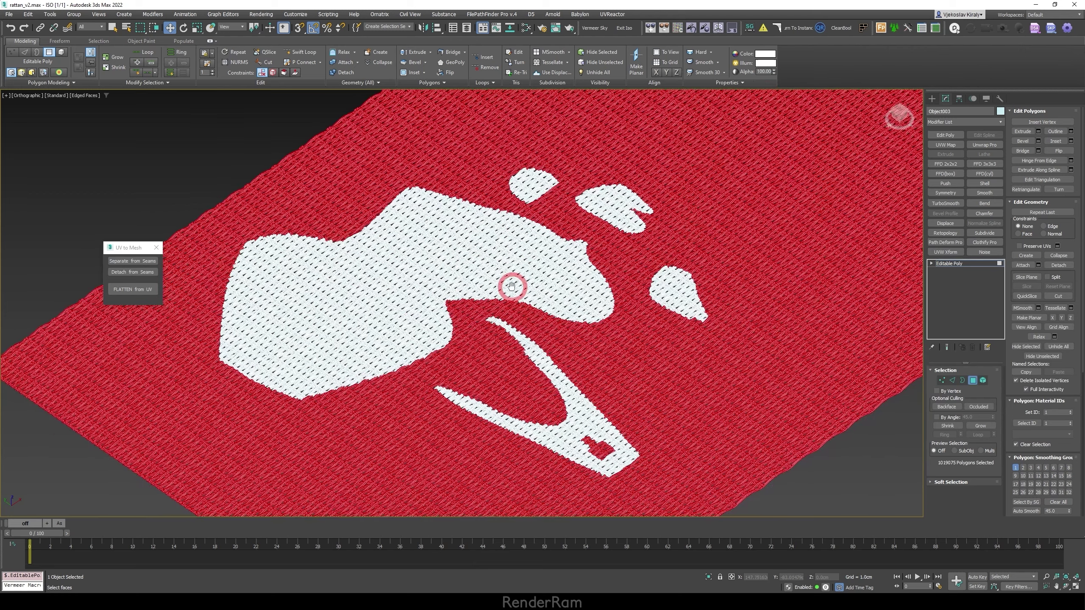
pyautogui.press('Delete')
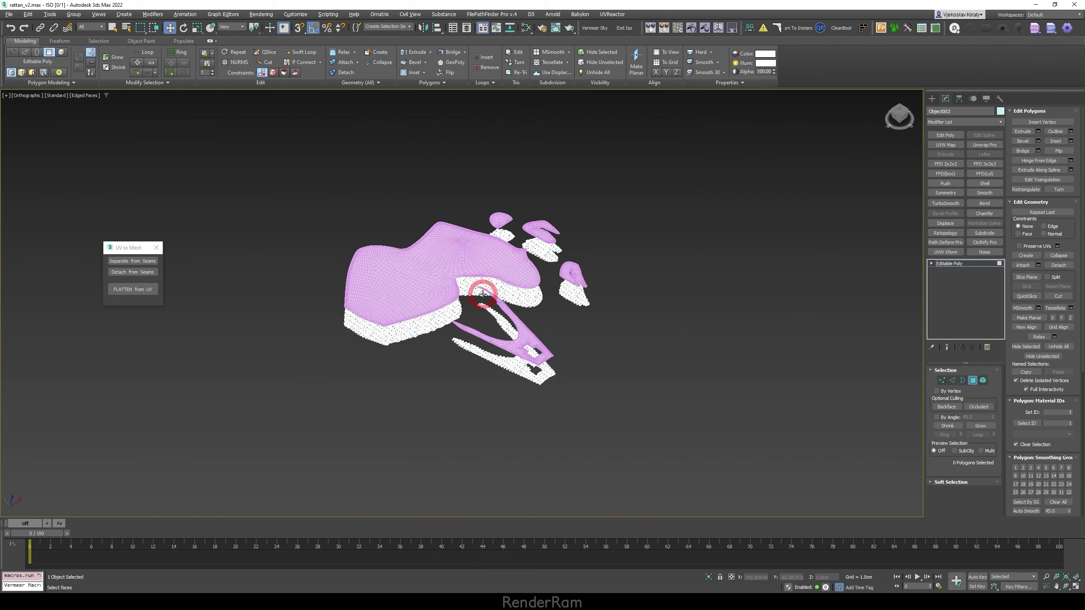
# - Leave the polygon level and compare the trimmed weave's edges with the flattened owl pieces from above
pyautogui.keyDown('alt'); pyautogui.moveTo(483, 295); pyautogui.dragTo(506, 299, button='middle'); pyautogui.keyUp('alt')
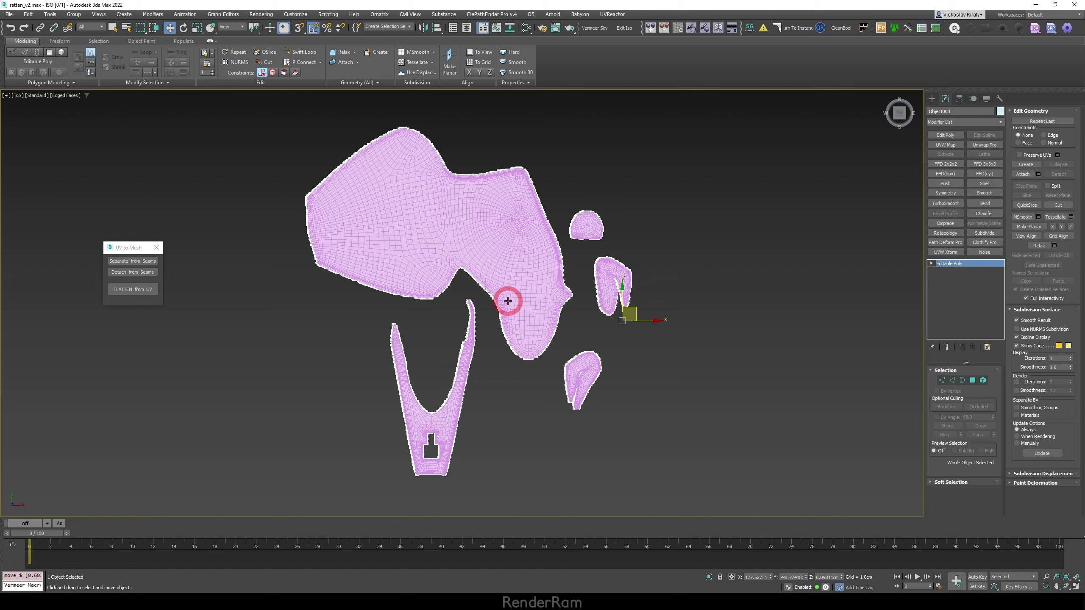
pyautogui.moveTo(507, 301); pyautogui.dragTo(429, 292, button='middle')
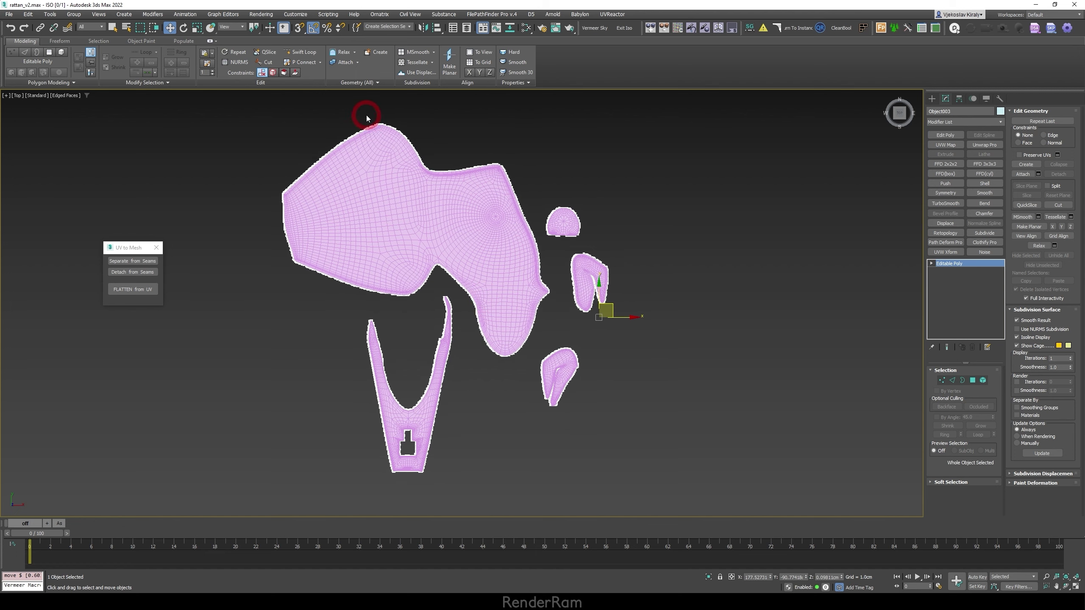
pyautogui.scroll(5, 298, 250)
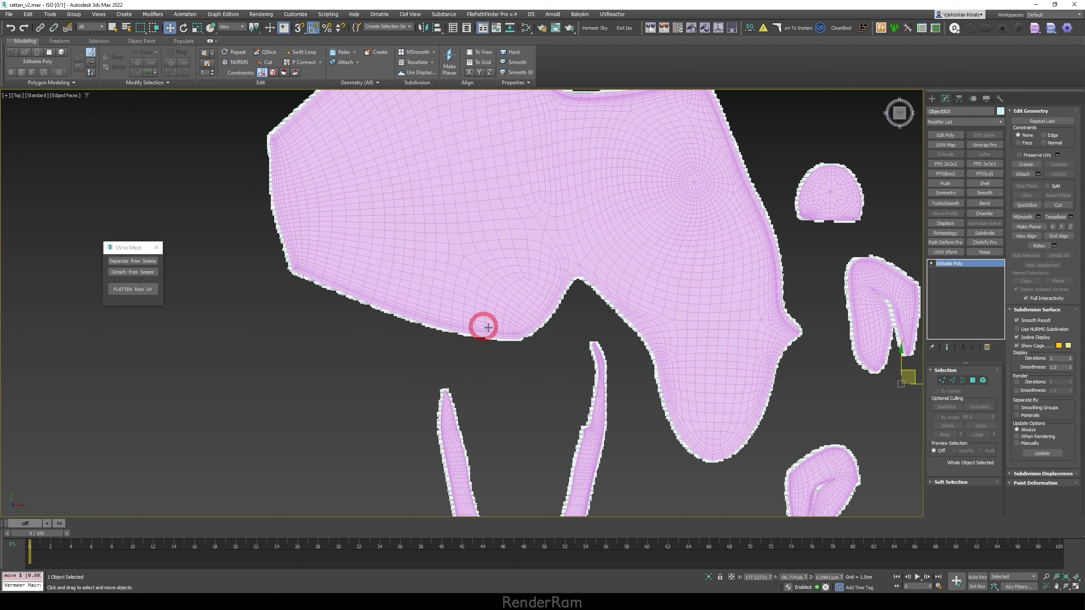
pyautogui.scroll(5, 521, 341)
pyautogui.keyDown('alt'); pyautogui.moveTo(539, 248); pyautogui.dragTo(529, 283, button='middle'); pyautogui.keyUp('alt')
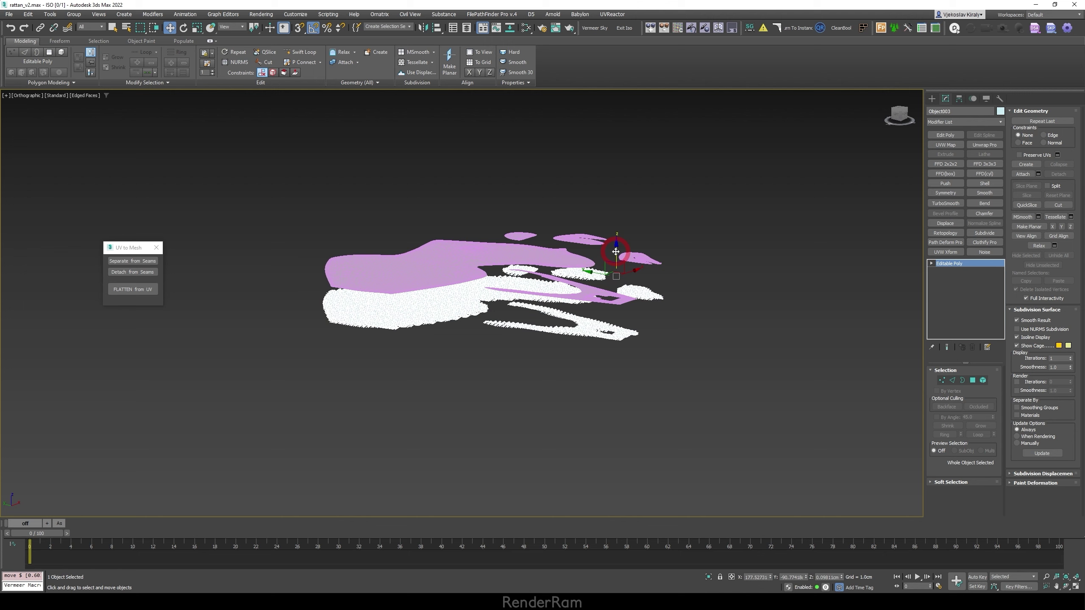
# - Add a Skin Wrap modifier to the trimmed weave and raise the weave onto the flattened owl
pyautogui.click(965, 122)
pyautogui.moveTo(1000, 180); pyautogui.dragTo(988, 470)
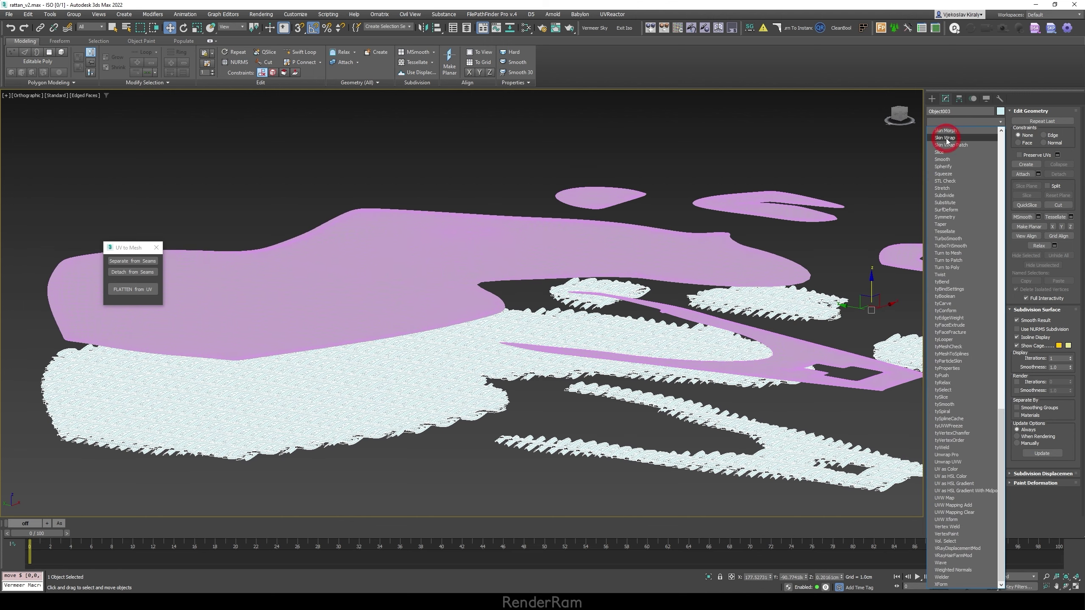
pyautogui.click(946, 137)
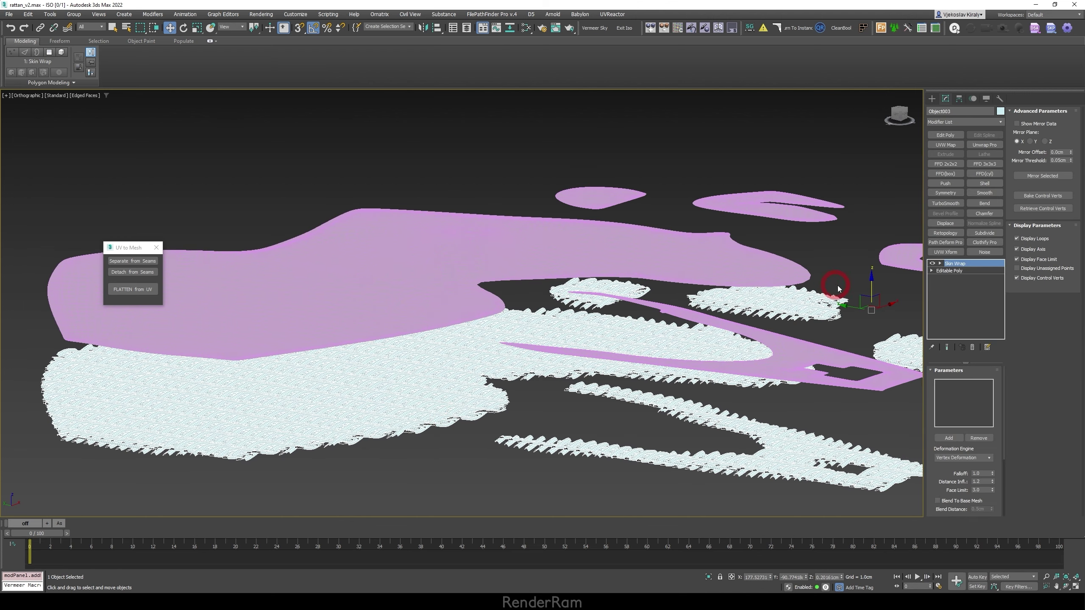
pyautogui.moveTo(871, 290); pyautogui.dragTo(863, 196)
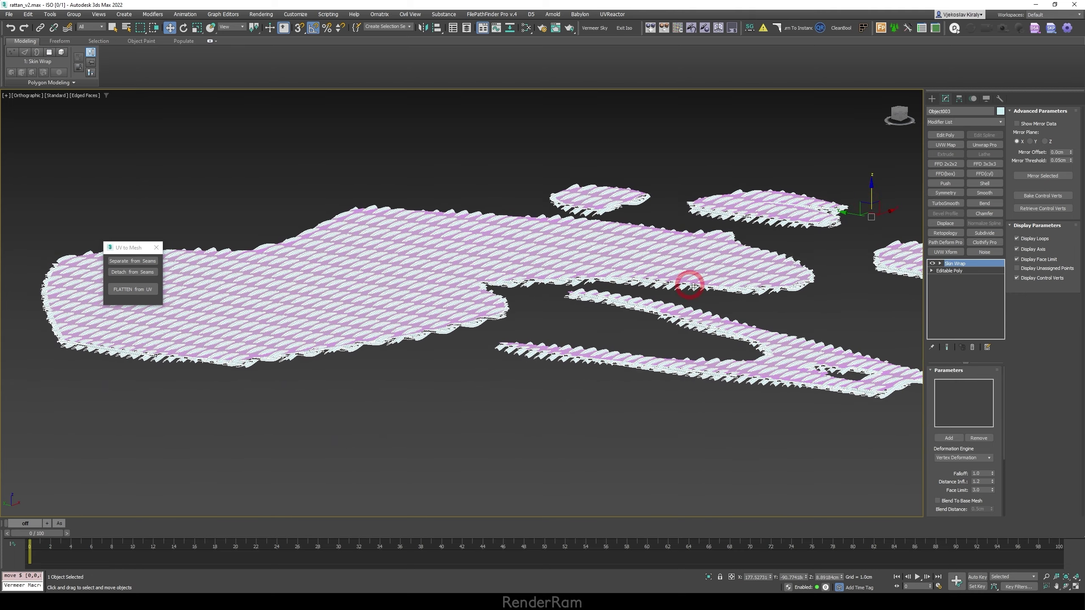
pyautogui.scroll(10, 773, 342)
# - Test the flattened owl's morph by varying its Morpher channel value, ending back at 100
pyautogui.click(734, 343)
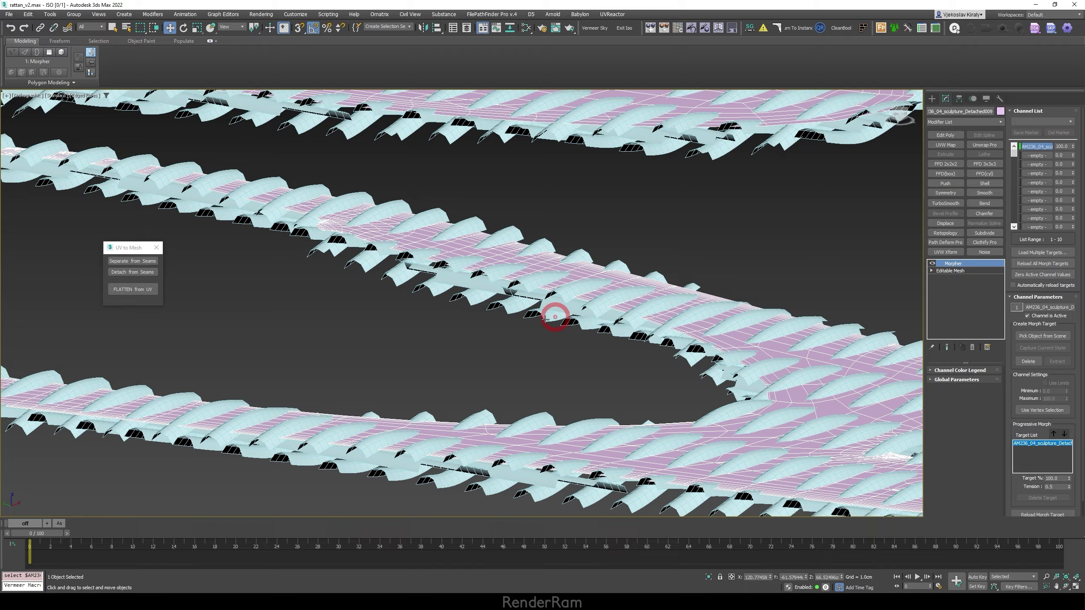
pyautogui.scroll(-10, 528, 336)
pyautogui.moveTo(1069, 148)
pyautogui.mouseDown()
pyautogui.moveTo(1068, 177)
pyautogui.moveTo(1059, 145)
pyautogui.moveTo(1053, 154)
pyautogui.moveTo(1073, 154)
pyautogui.moveTo(1066, 216)
pyautogui.moveTo(1059, 147)
pyautogui.mouseUp()
pyautogui.scroll(10, 396, 305)
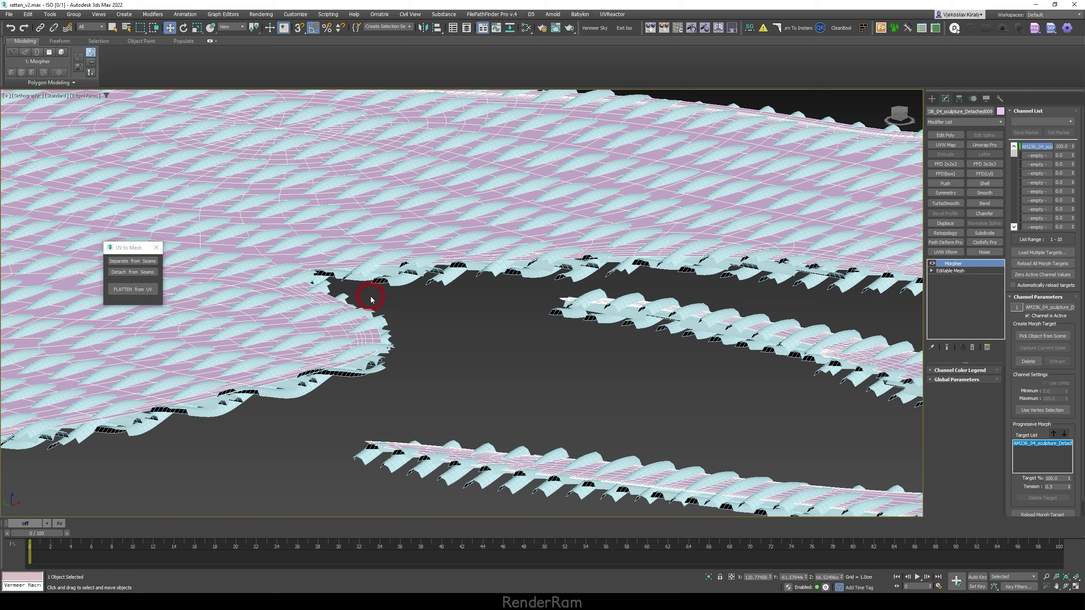
# - Select the weave and fine-tune its height in a front wireframe view so the owl surface runs through the strands
pyautogui.click(395, 231)
pyautogui.moveTo(395, 231); pyautogui.dragTo(530, 333, button='middle')
pyautogui.scroll(-6, 530, 332)
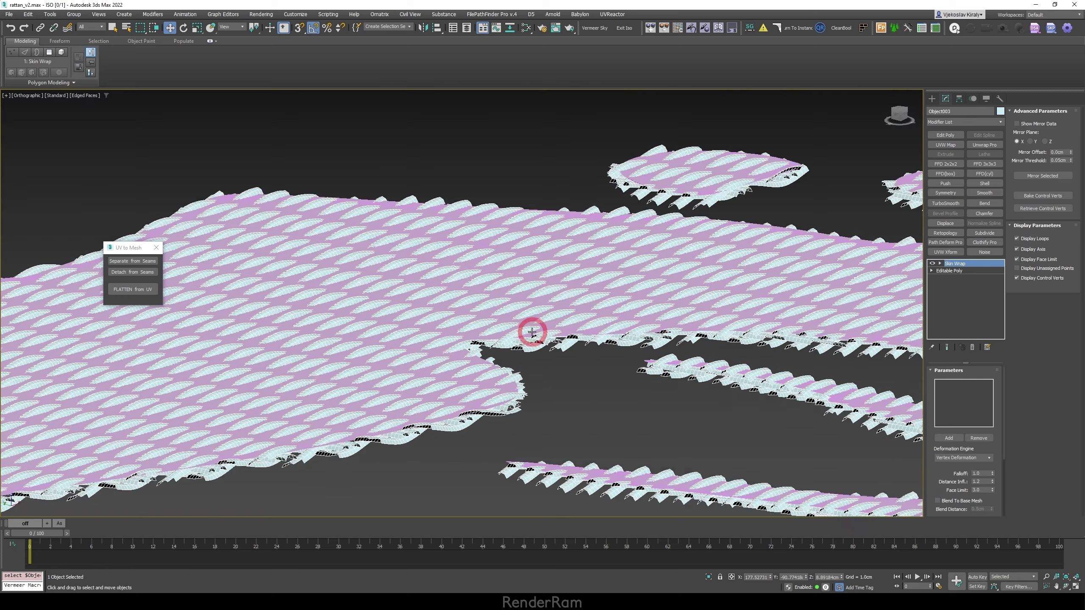
pyautogui.moveTo(812, 324); pyautogui.dragTo(619, 335, button='middle')
pyautogui.scroll(2, 618, 335)
pyautogui.scroll(-2, 618, 335)
pyautogui.moveTo(560, 317); pyautogui.dragTo(598, 296, button='middle')
pyautogui.press('f')
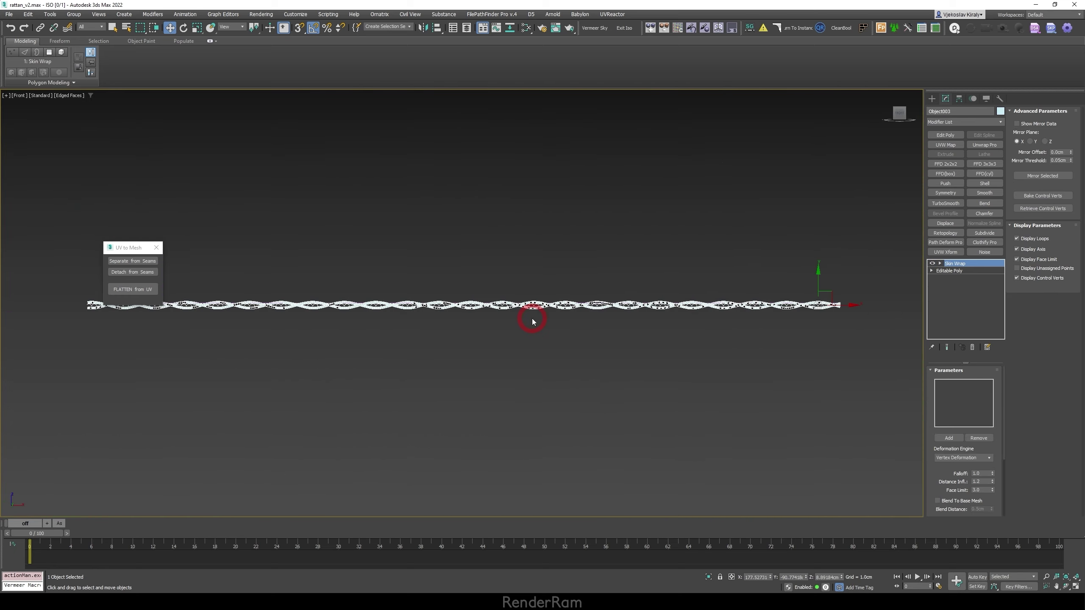
pyautogui.scroll(8, 812, 306)
pyautogui.press('F3')
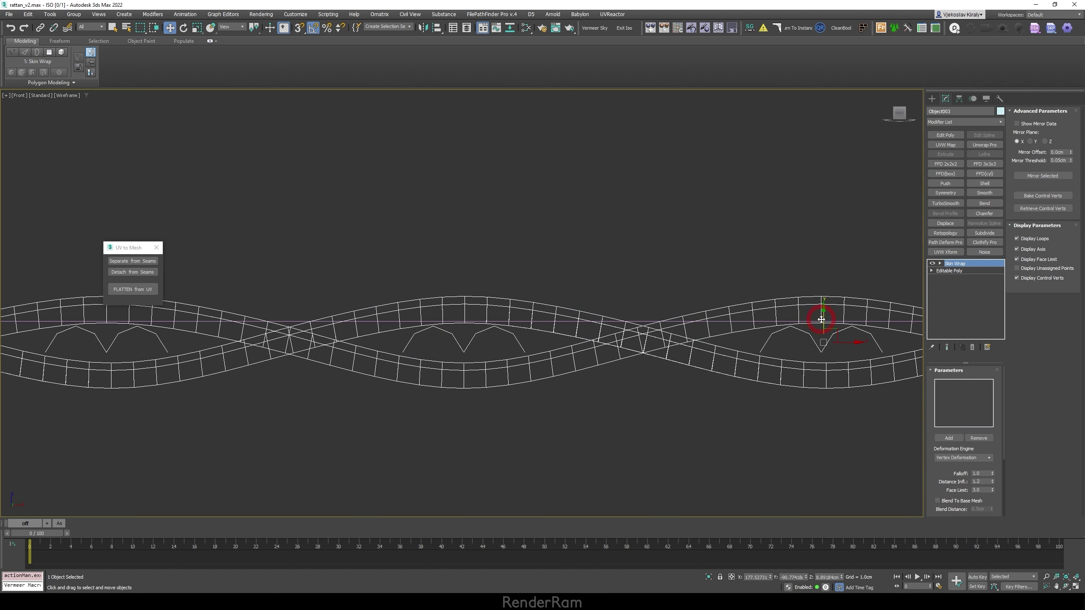
pyautogui.moveTo(821, 319); pyautogui.dragTo(692, 317, button='middle')
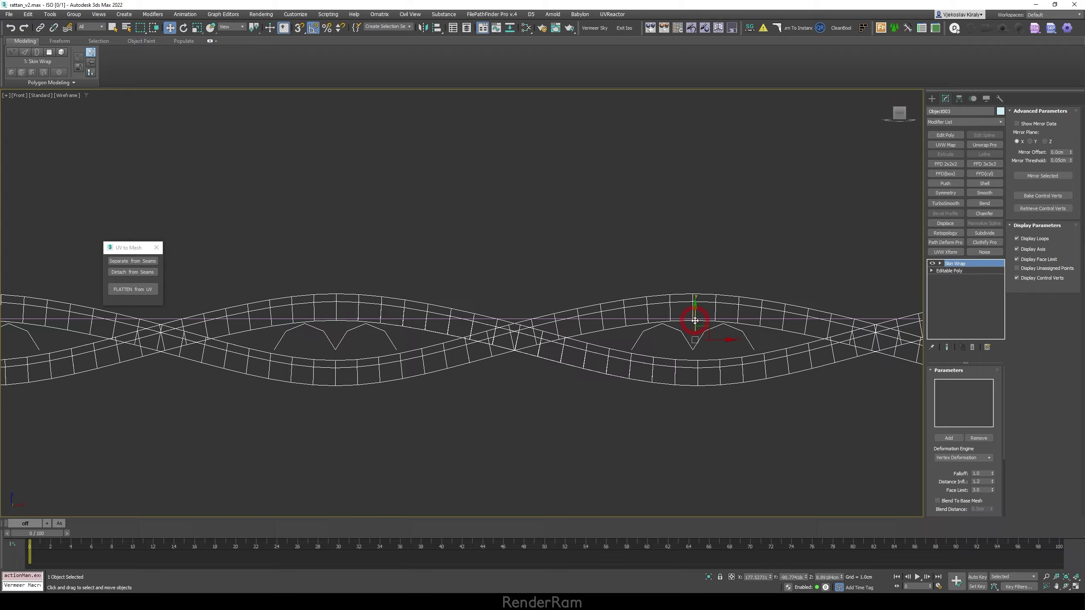
pyautogui.moveTo(695, 321); pyautogui.dragTo(669, 296)
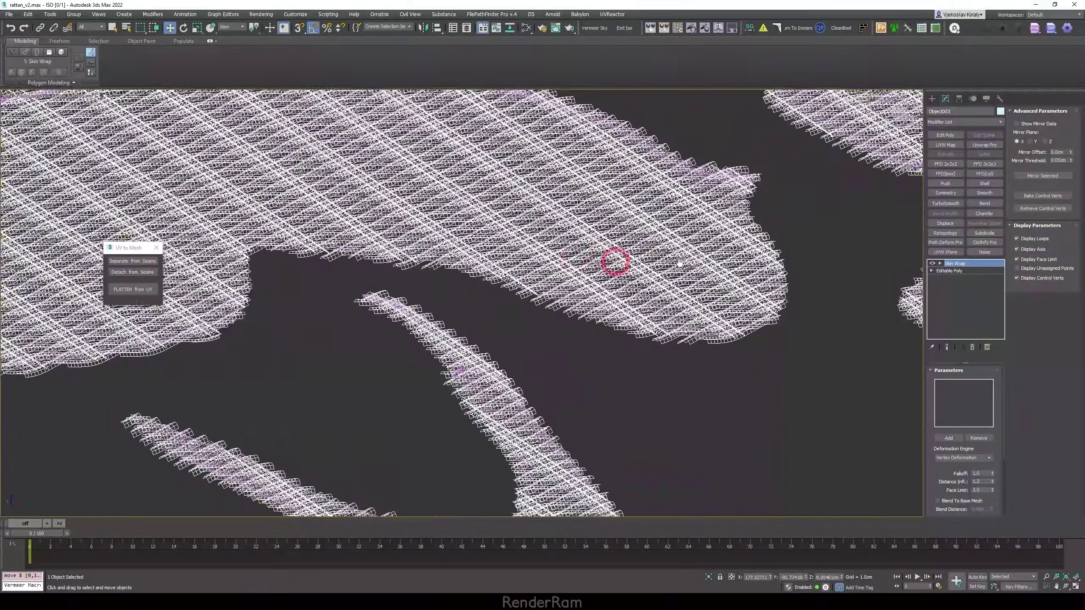
pyautogui.scroll(-5, 612, 259)
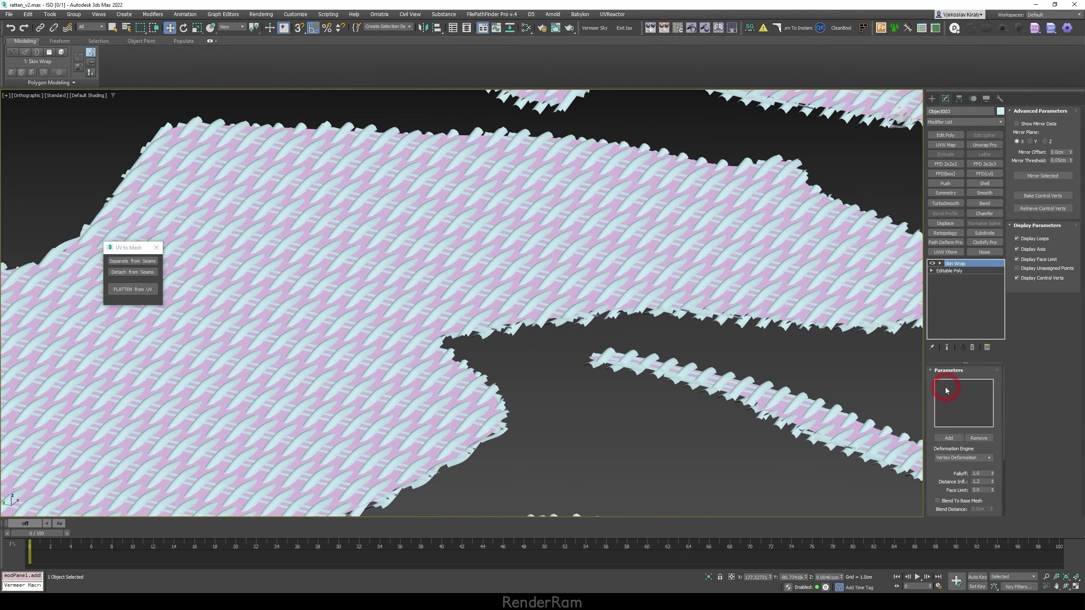
# - Set the Skin Wrap's deformation engine to Face Deformation and add the flattened owl as its control object
pyautogui.click(499, 326)
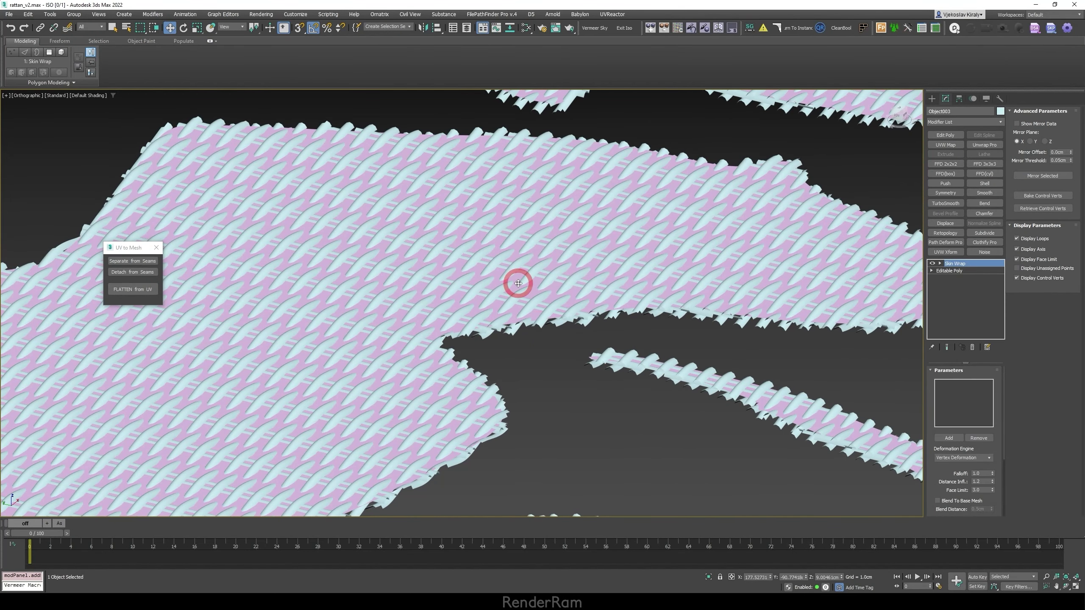
pyautogui.scroll(-4, 518, 284)
pyautogui.press('F4')
pyautogui.scroll(10, 696, 284)
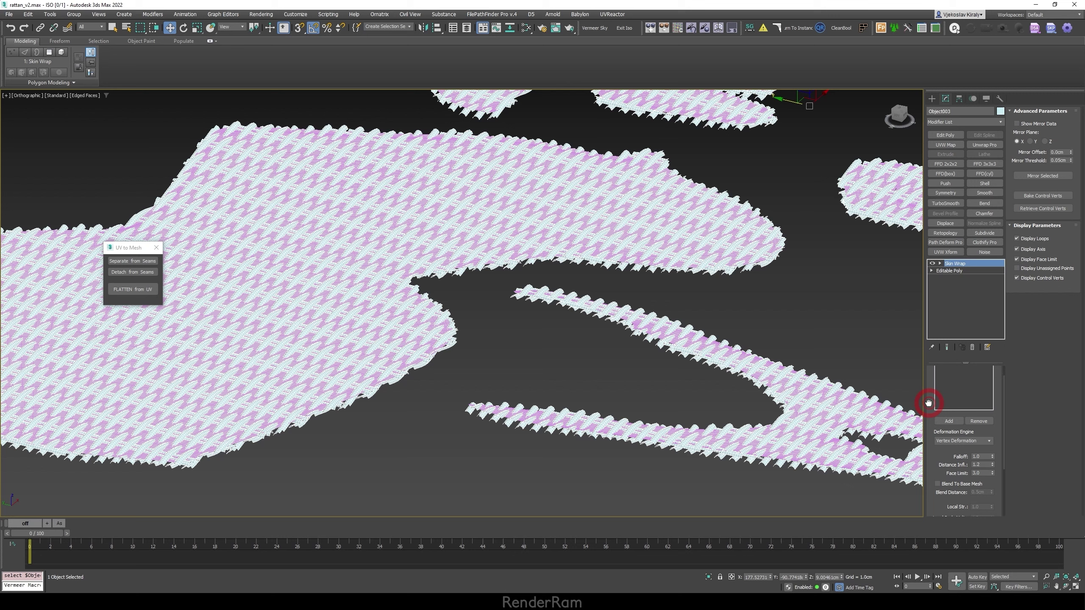
pyautogui.moveTo(929, 388); pyautogui.dragTo(928, 387)
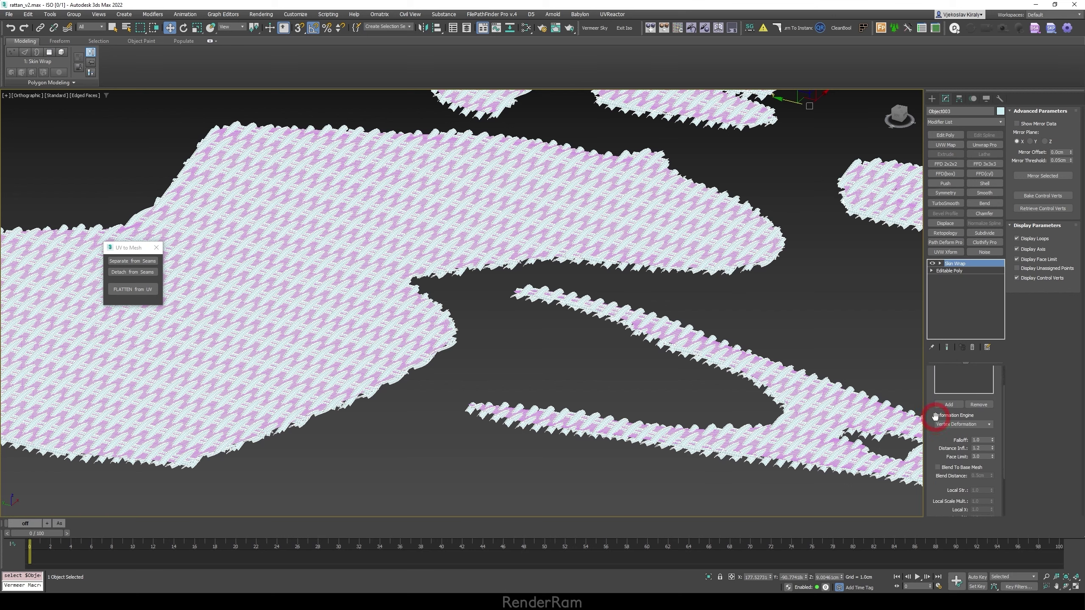
pyautogui.click(989, 426)
pyautogui.click(981, 432)
pyautogui.moveTo(935, 439); pyautogui.dragTo(935, 375)
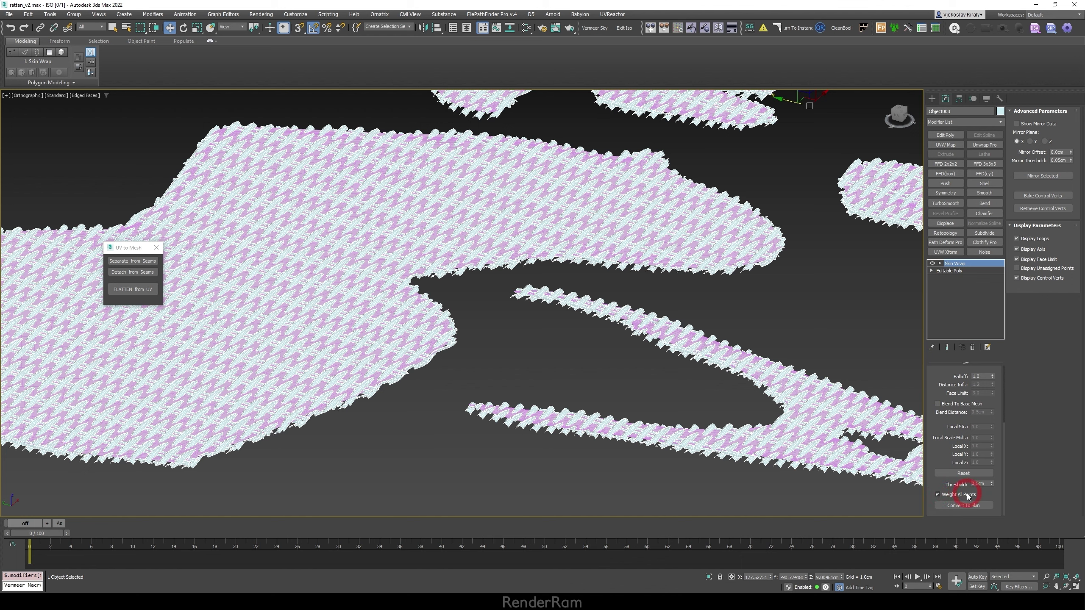
pyautogui.moveTo(934, 377); pyautogui.dragTo(945, 474)
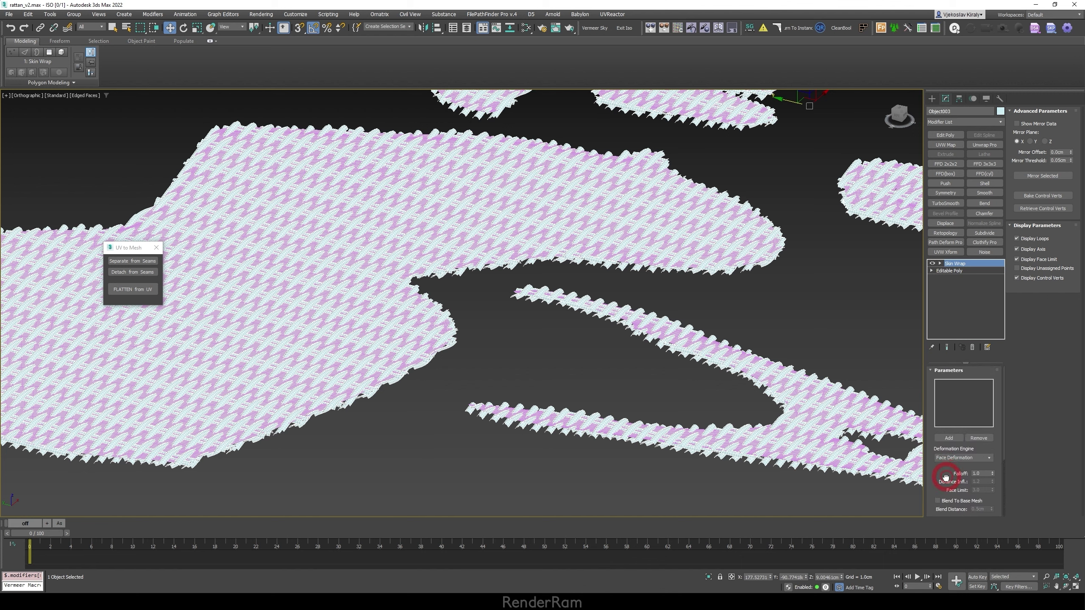
pyautogui.click(948, 438)
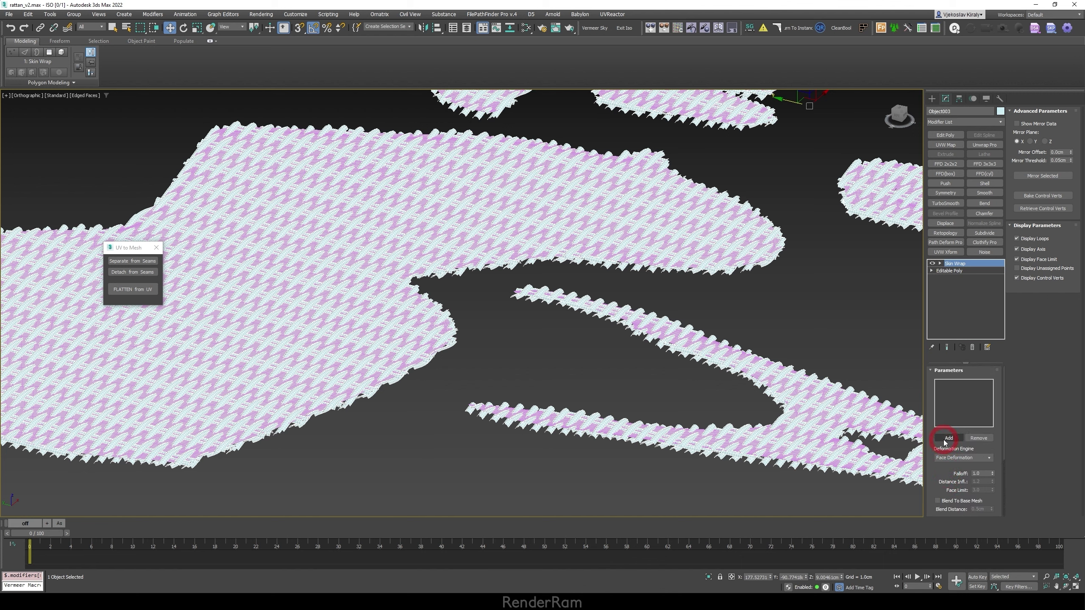
pyautogui.click(568, 243)
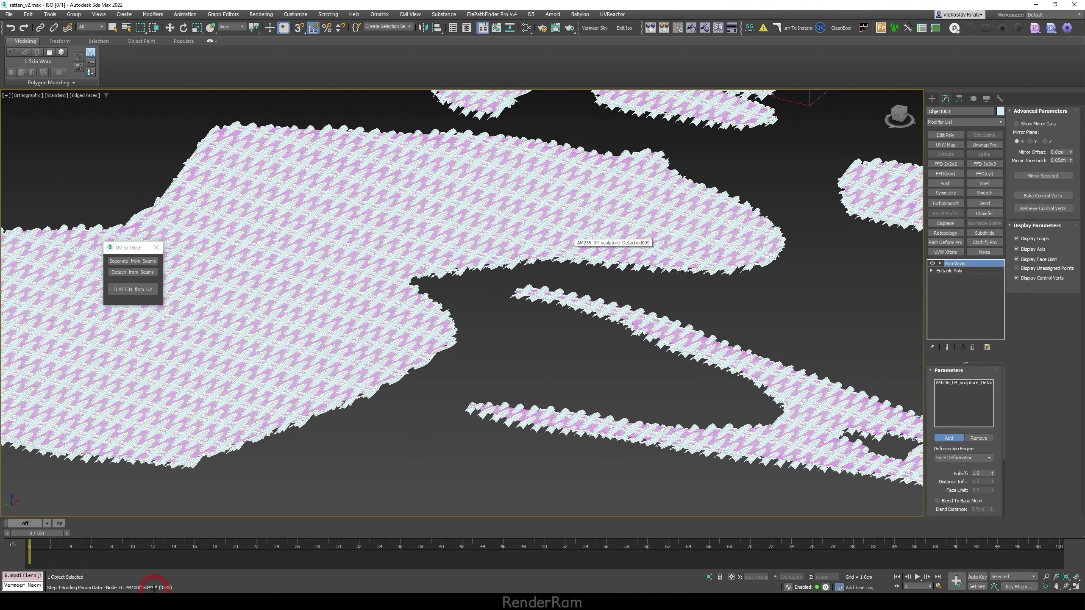
# - Examine from above how the weave strands end along the owl body's outline, then select the flattened owl
pyautogui.keyDown('alt'); pyautogui.moveTo(524, 294); pyautogui.dragTo(487, 329, button='middle'); pyautogui.keyUp('alt')
pyautogui.moveTo(930, 475)
pyautogui.mouseDown()
pyautogui.moveTo(937, 379)
pyautogui.moveTo(931, 479)
pyautogui.mouseUp()
pyautogui.press('t')
pyautogui.scroll(-2, 423, 191)
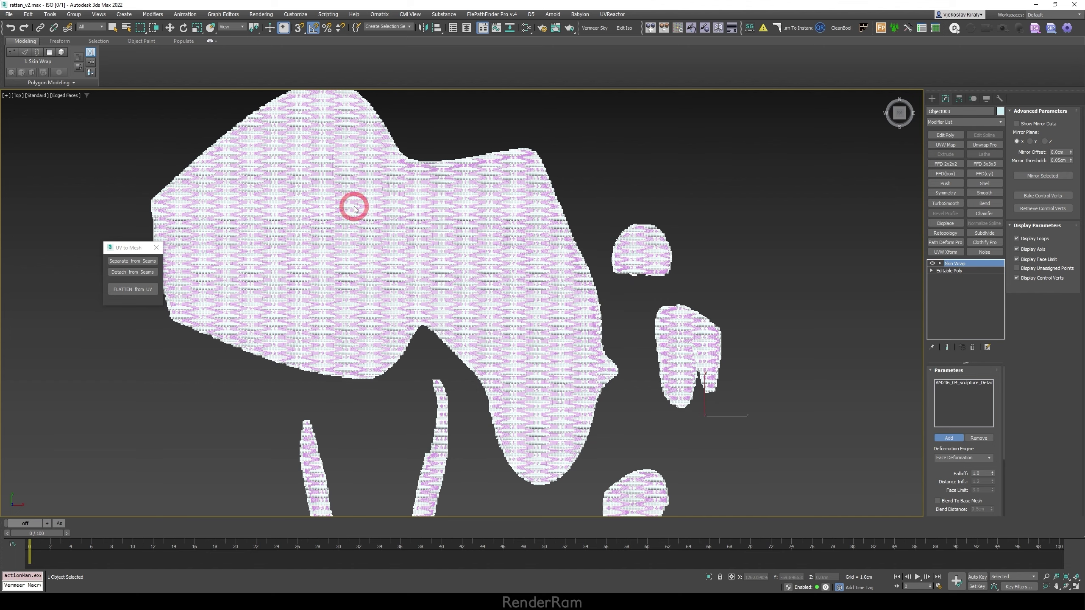
pyautogui.scroll(5, 381, 153)
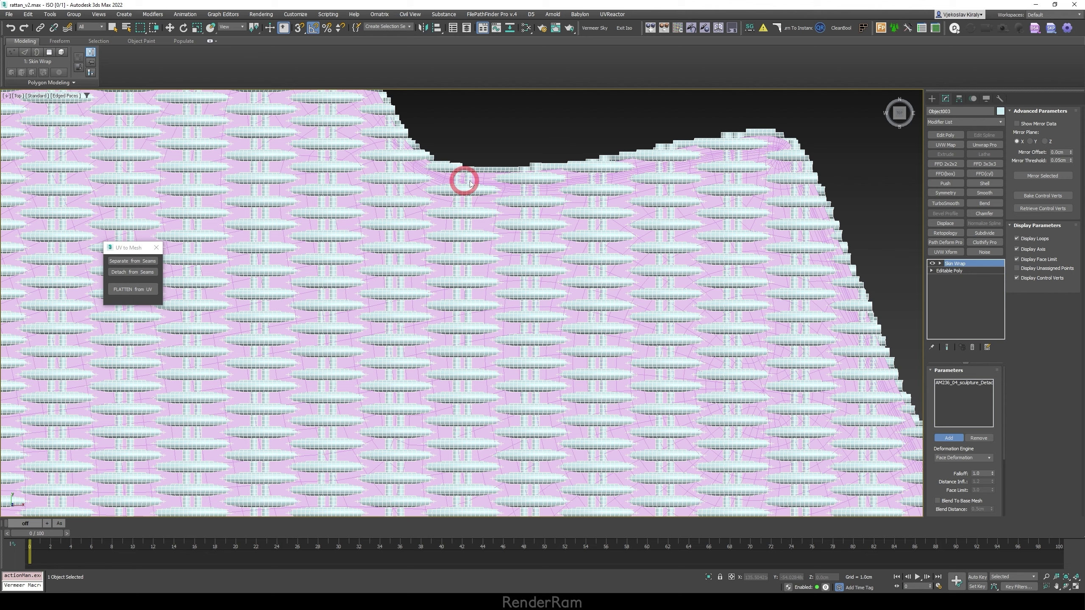
pyautogui.scroll(-5, 629, 187)
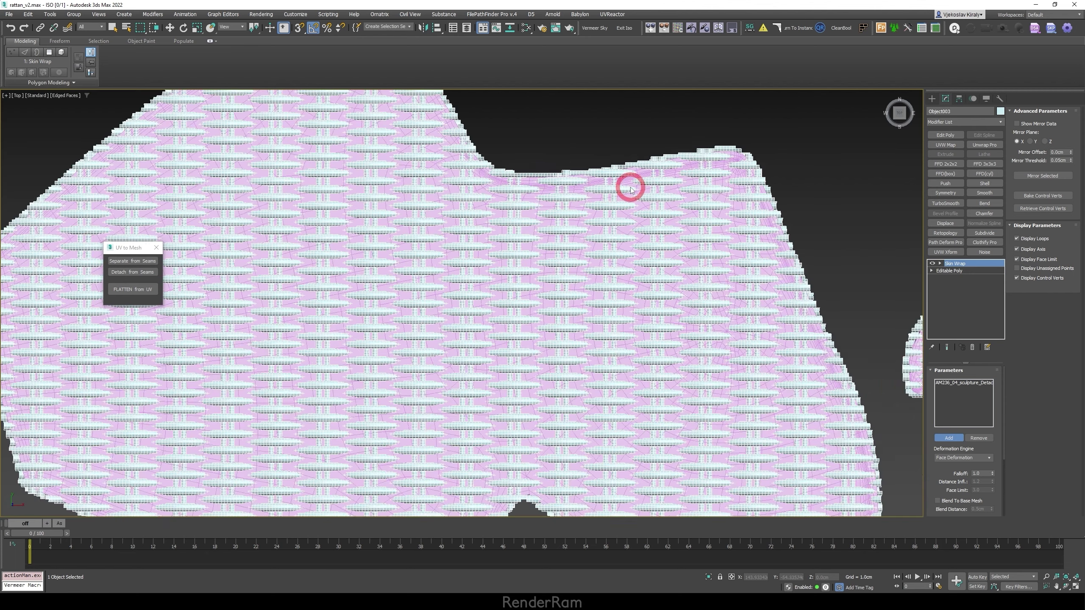
pyautogui.moveTo(570, 208); pyautogui.dragTo(494, 248, button='middle')
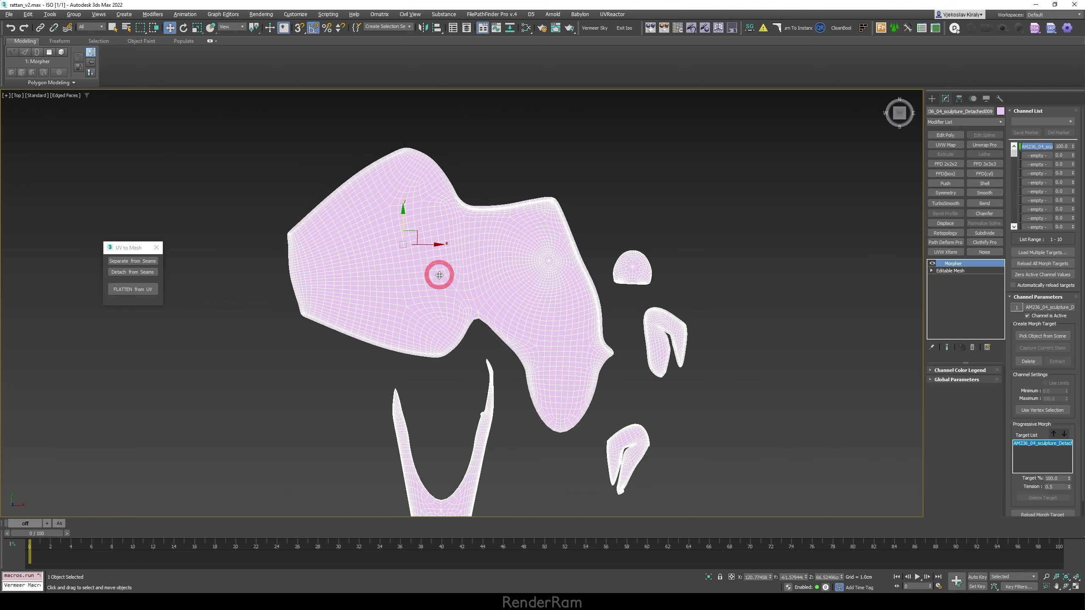
# - Capture the top view as a screenshot and sketch a red curve along the owl body's upper outline, bulging outward
pyautogui.press('Print')
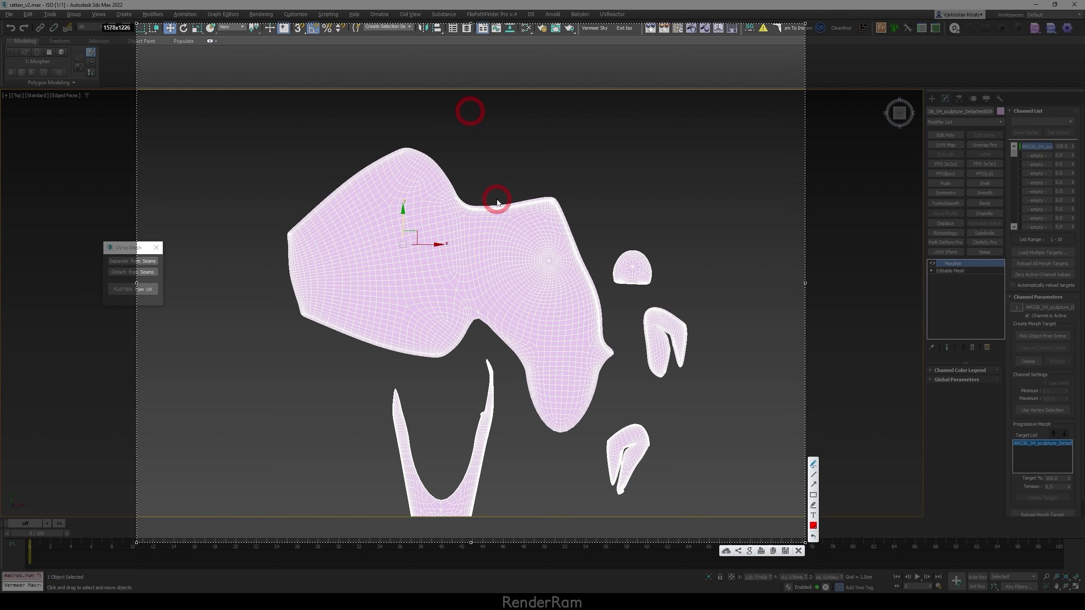
pyautogui.moveTo(546, 200); pyautogui.dragTo(546, 198)
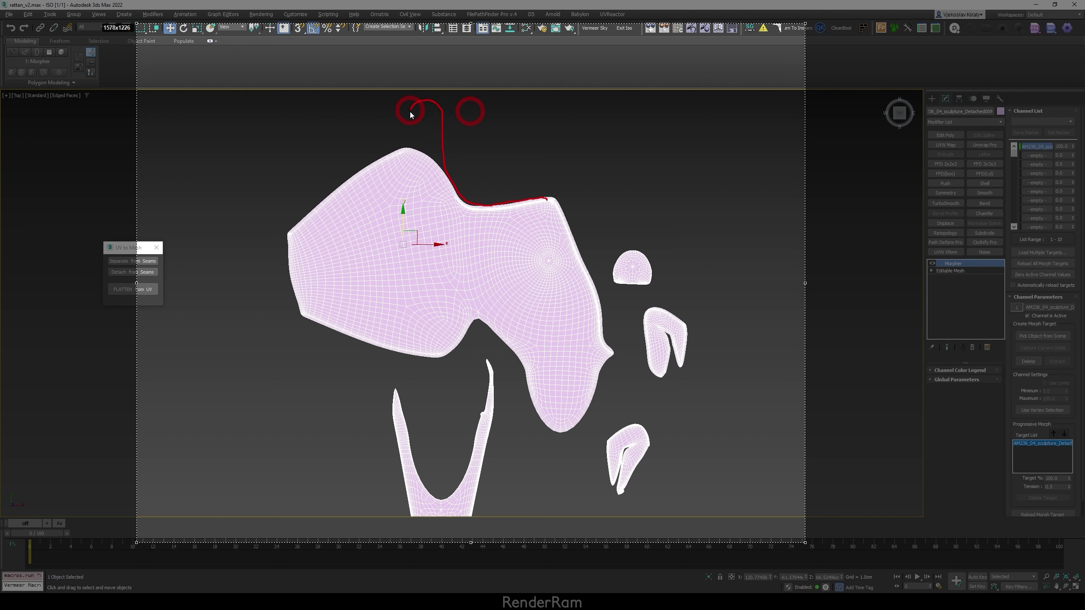
pyautogui.moveTo(356, 182); pyautogui.dragTo(343, 191)
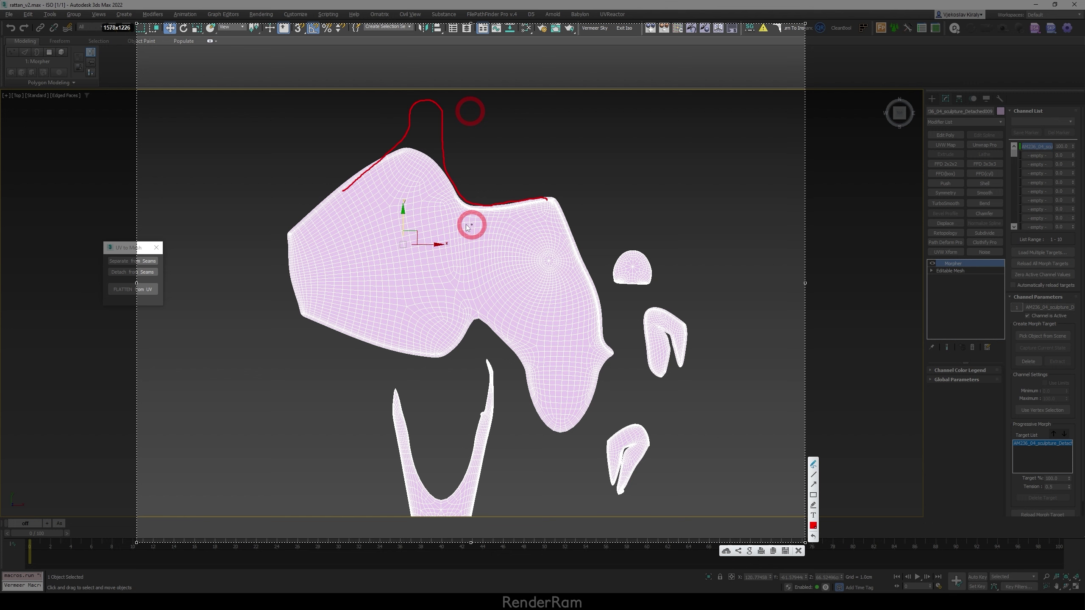
# - Extend the red sketch above the owl body's outline on the capture, and inspect the weave strands over the flattened owl up close
pyautogui.moveTo(414, 110); pyautogui.dragTo(429, 123)
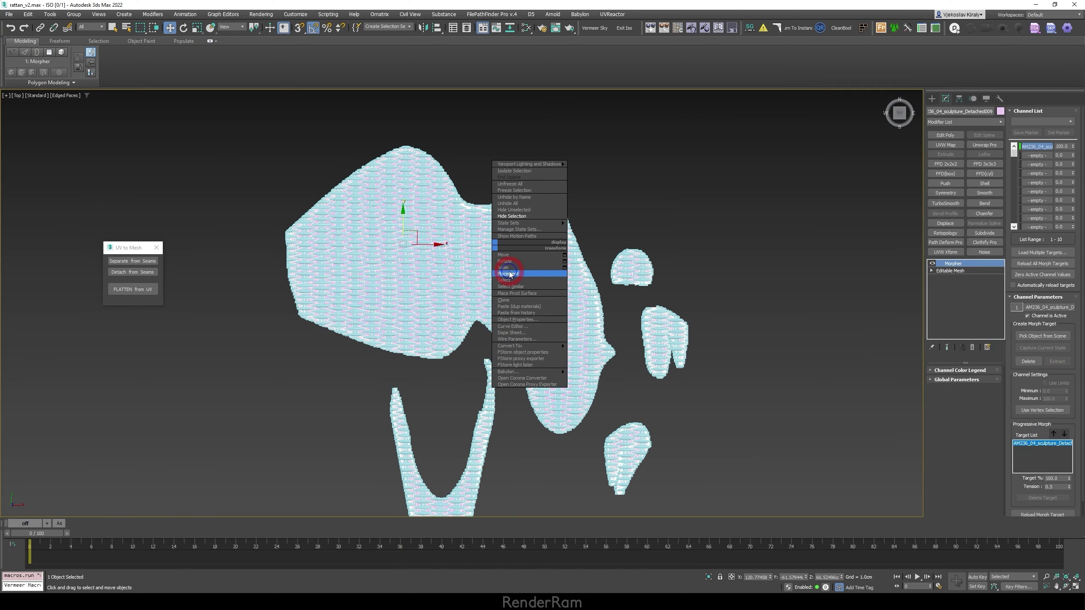
pyautogui.click(508, 272)
pyautogui.scroll(6, 510, 263)
pyautogui.click(514, 263)
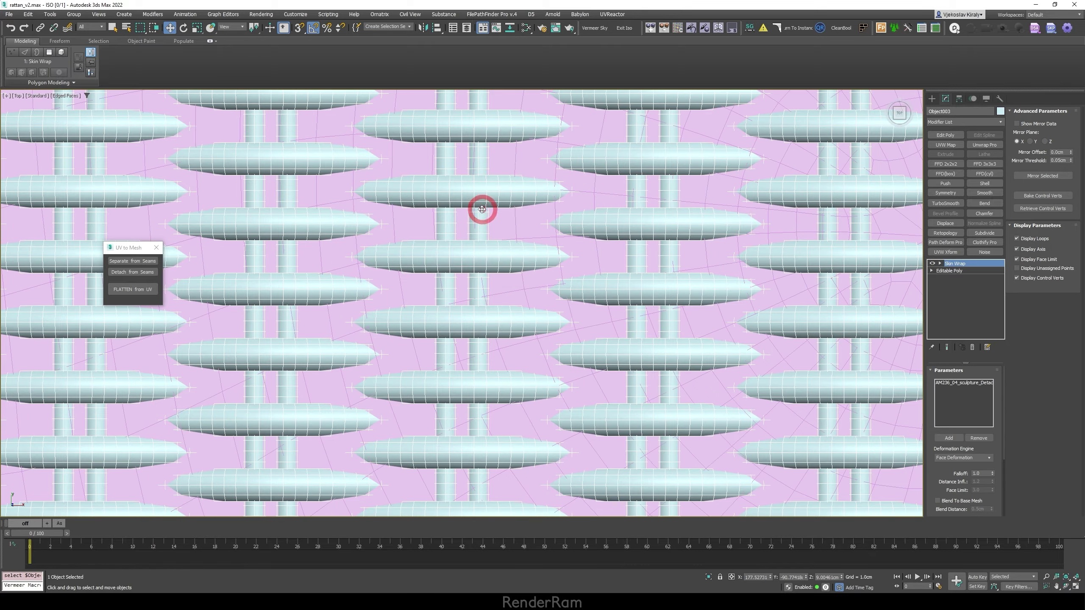
# - Select the flattened owl and lower its morph channel until the pieces fold back into the sculpture, carrying the weave along
pyautogui.scroll(-6, 455, 226)
pyautogui.click(449, 319)
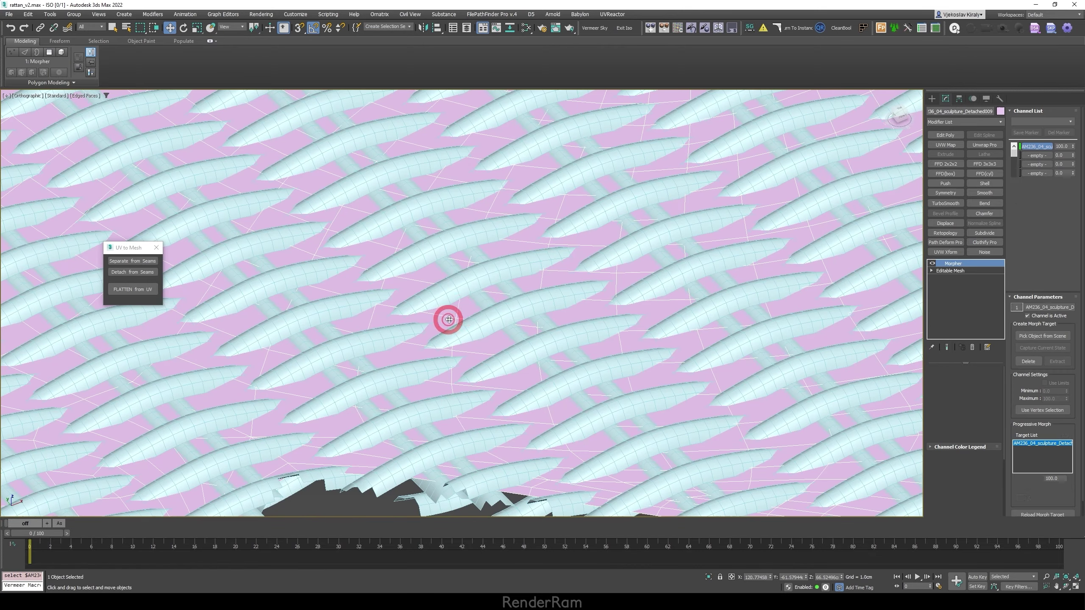
pyautogui.scroll(-10, 481, 301)
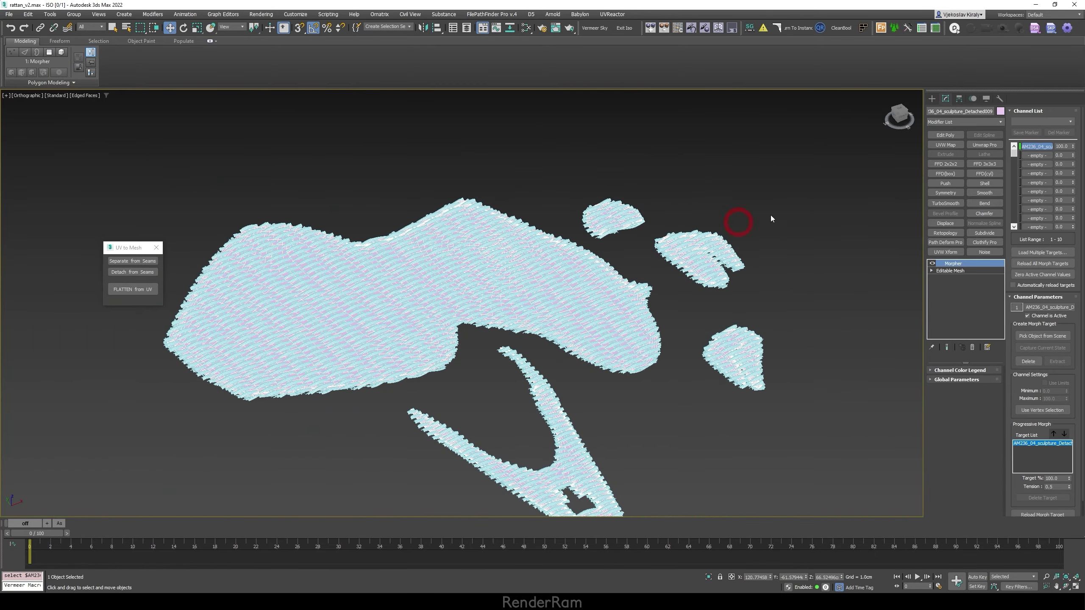
pyautogui.moveTo(1074, 148); pyautogui.dragTo(1073, 171)
# - Isolate the Skin Wrapped weave and look over its deformation parameters
pyautogui.click(375, 184)
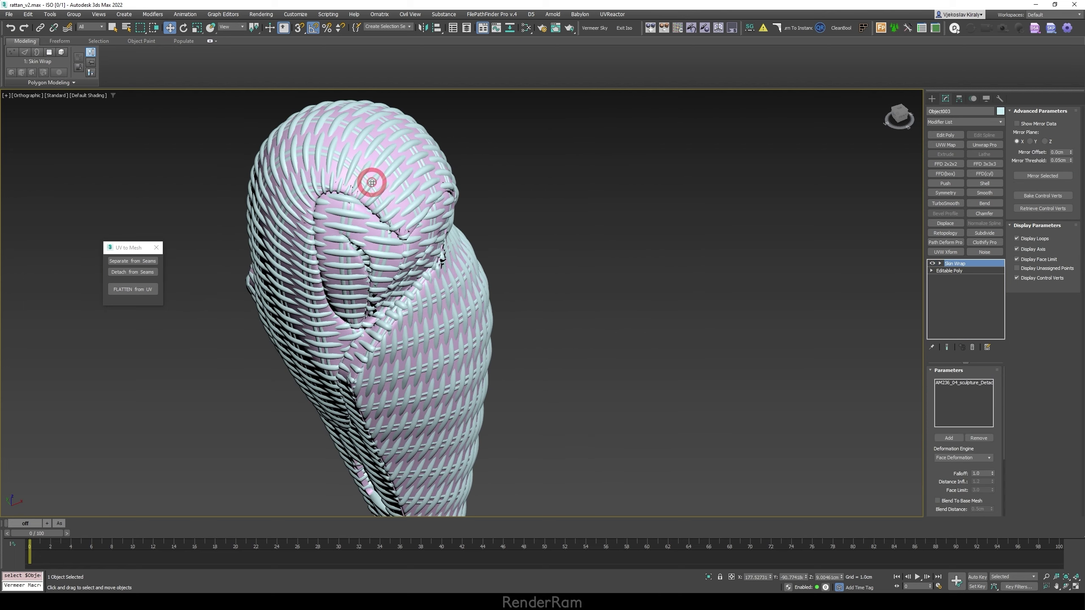
pyautogui.hotkey('alt', 'q')
pyautogui.scroll(-4, 381, 199)
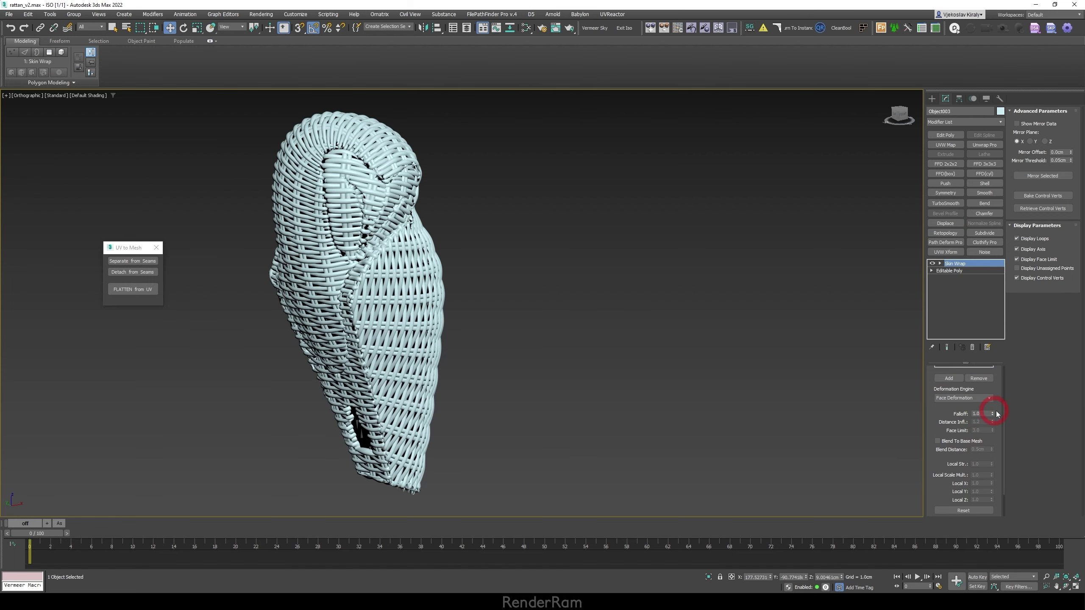
pyautogui.scroll(-2, 939, 424)
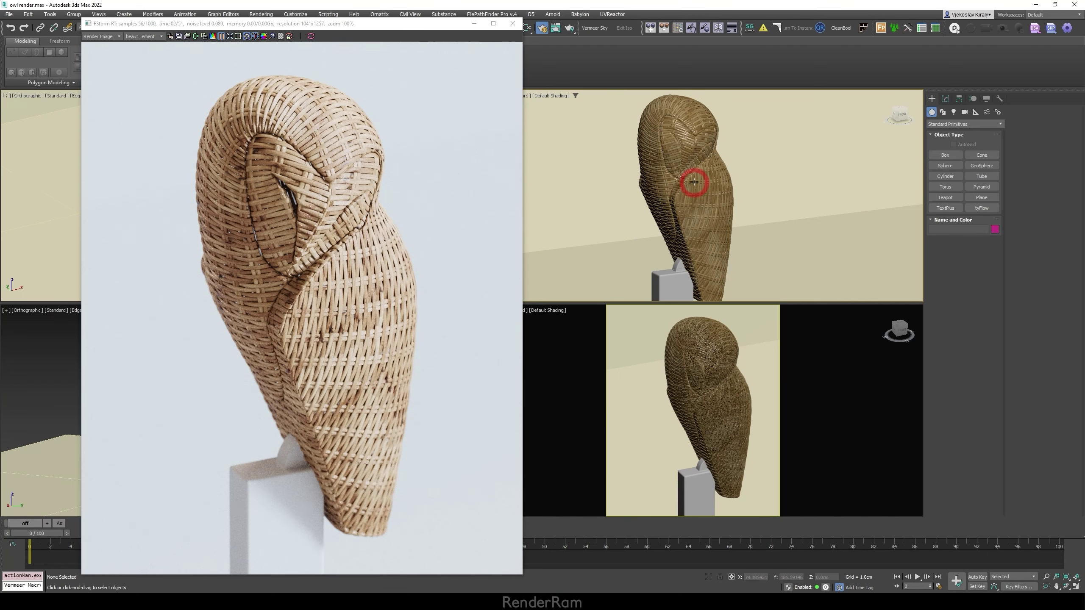
# - Select the textured rattan weave in the owl render scene and show its modifier stack
pyautogui.scroll(5, 696, 164)
pyautogui.scroll(-5, 696, 165)
pyautogui.click(696, 164)
pyautogui.click(935, 112)
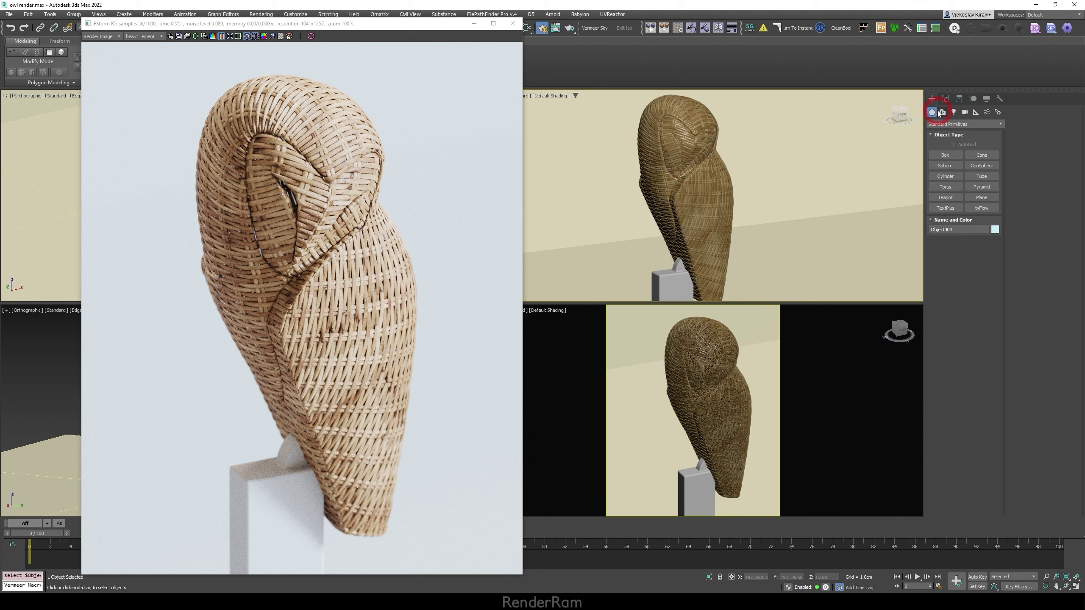
pyautogui.click(946, 99)
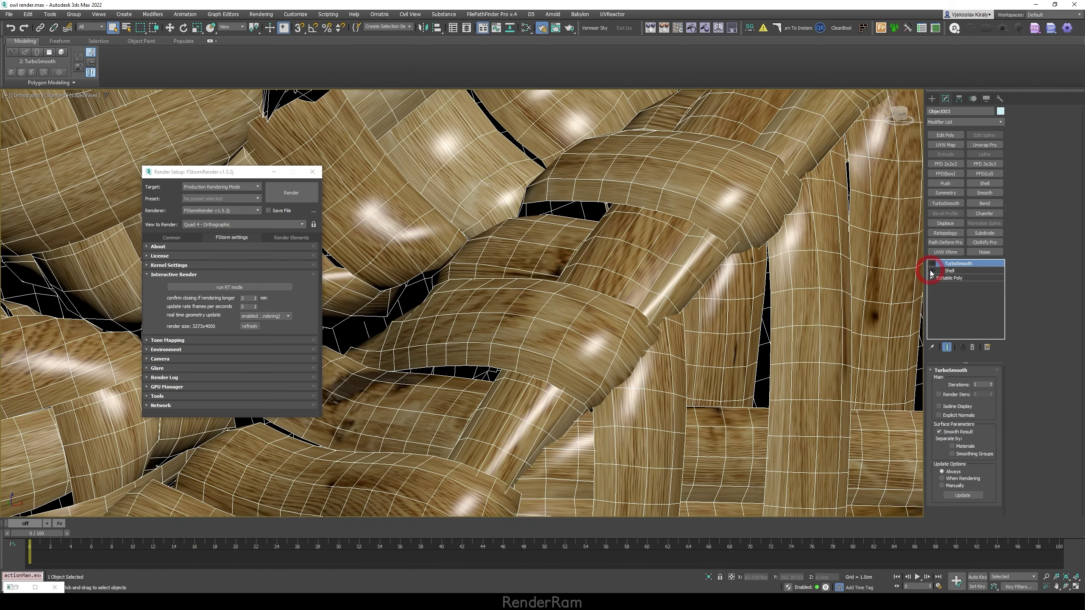
# - Enable the weave's Shell and TurboSmooth modifiers, compare the strands at each stage, and turn off the edged-faces display
pyautogui.click(573, 205)
pyautogui.hotkey('ctrl', 'z')
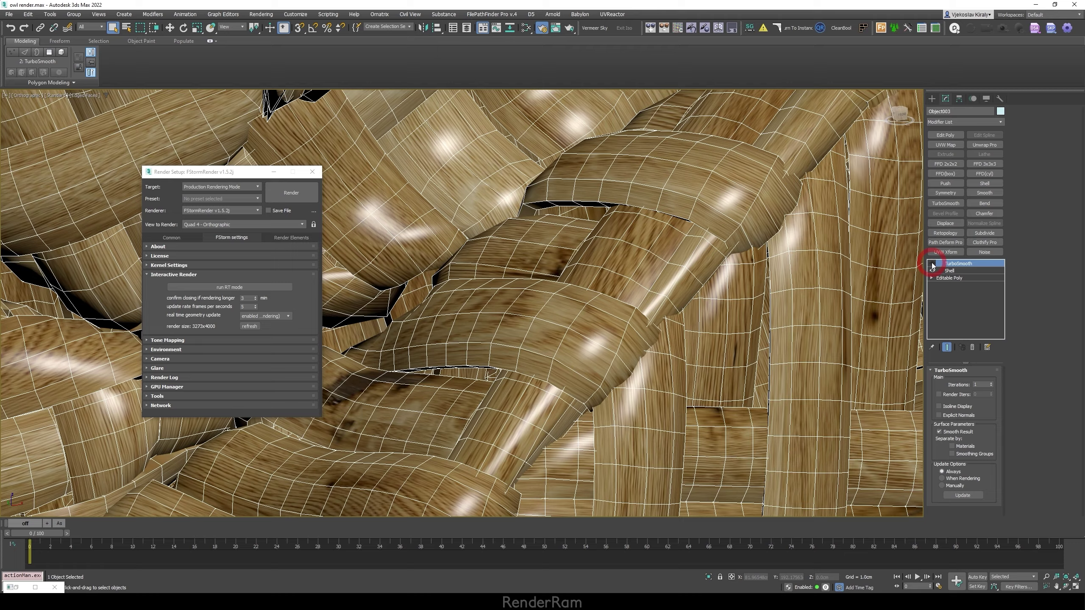
pyautogui.click(486, 383)
pyautogui.click(362, 344)
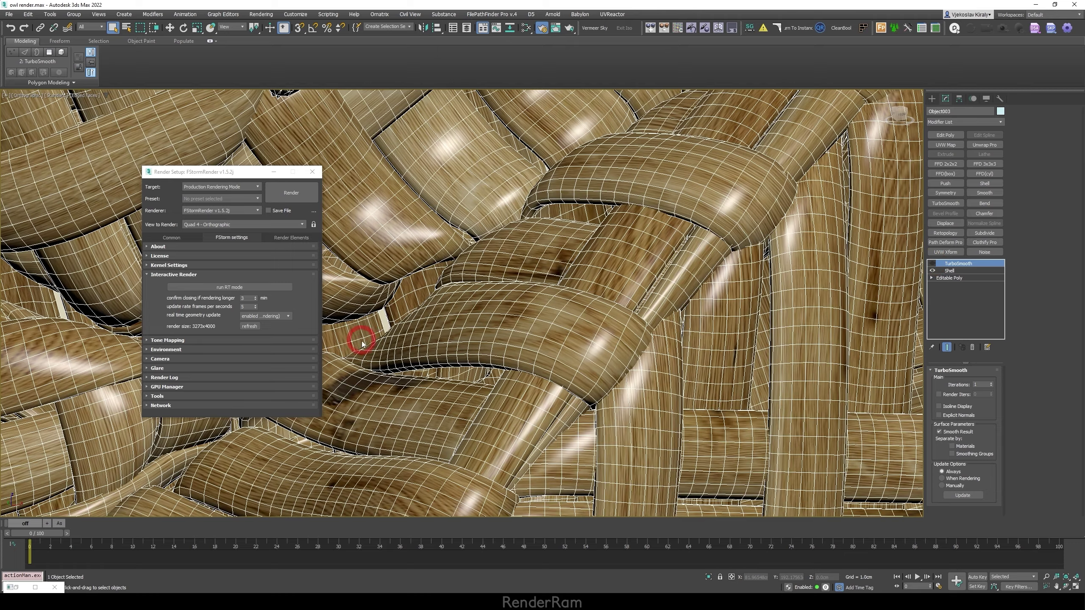
pyautogui.scroll(-10, 436, 301)
pyautogui.press('F4')
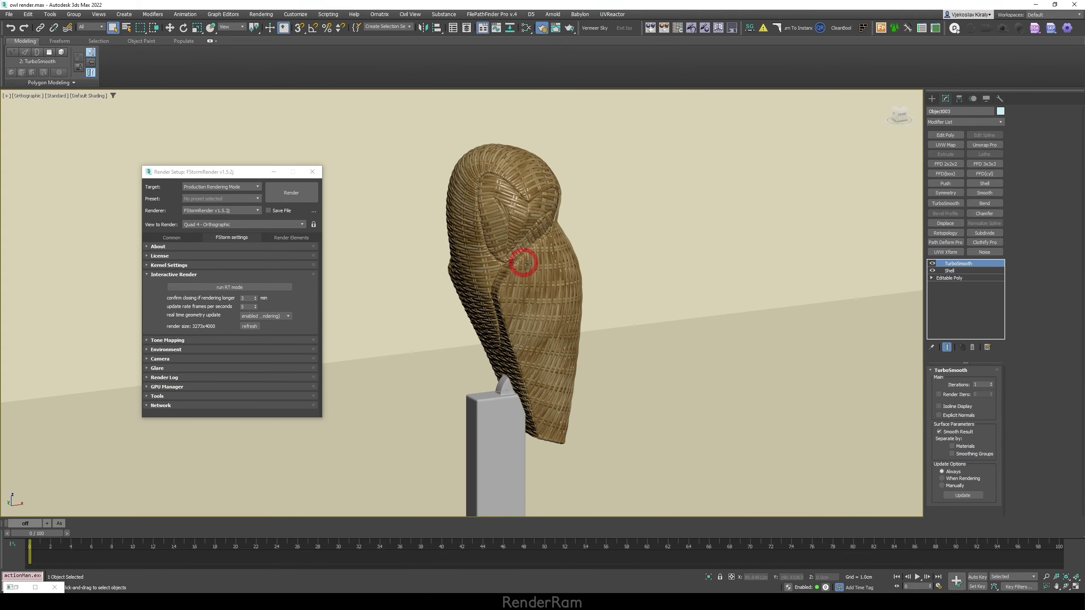
pyautogui.moveTo(528, 264); pyautogui.dragTo(501, 257, button='middle')
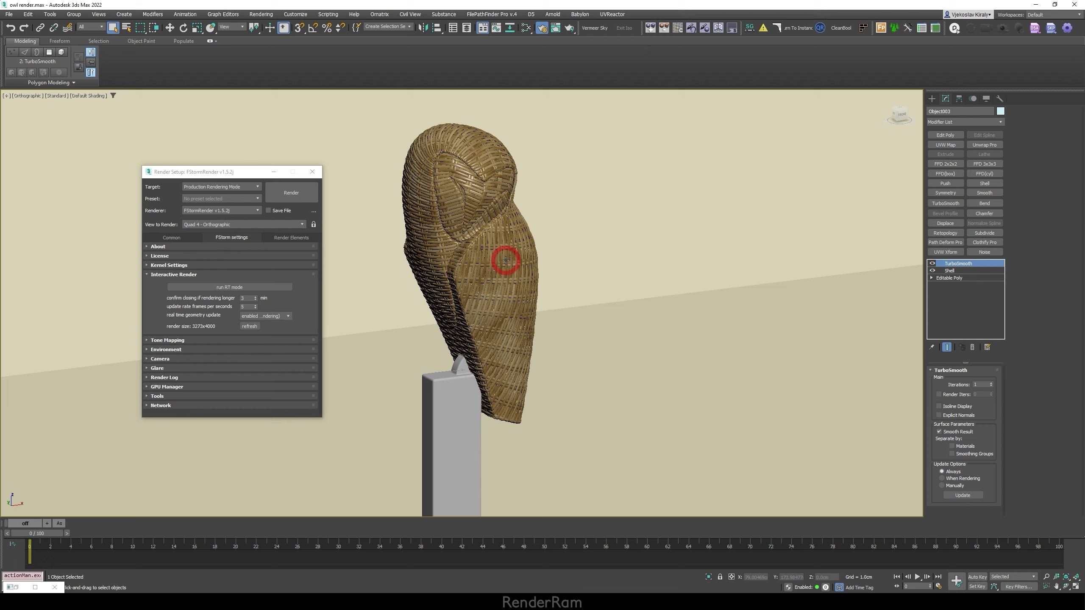
# - Bring up the FStorm real-time render and examine the woven strands around the owl's face and along the wing seam
pyautogui.click(24, 588)
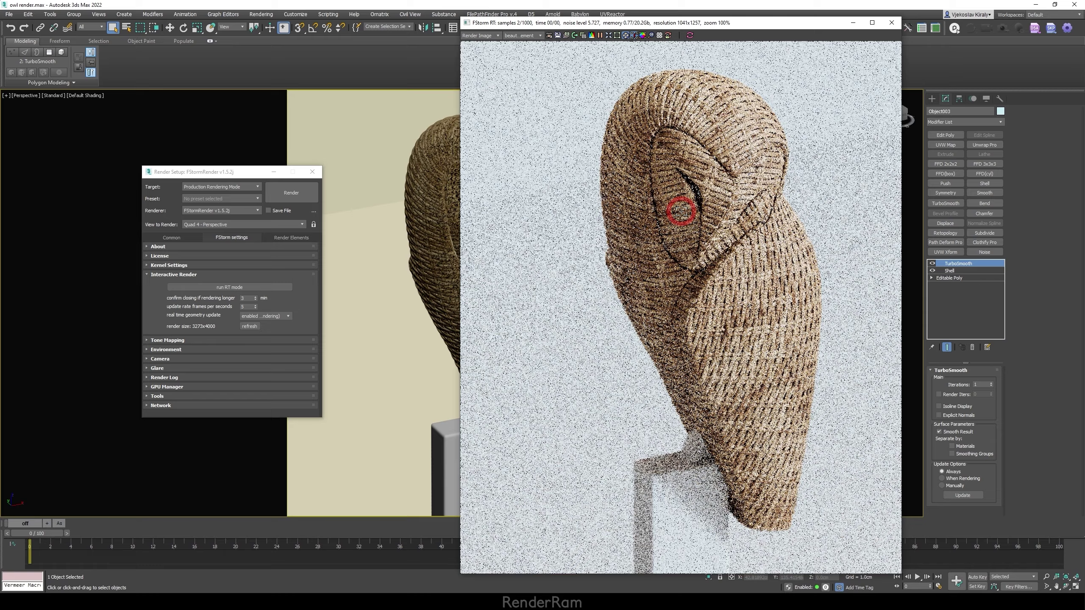
pyautogui.scroll(10, 399, 213)
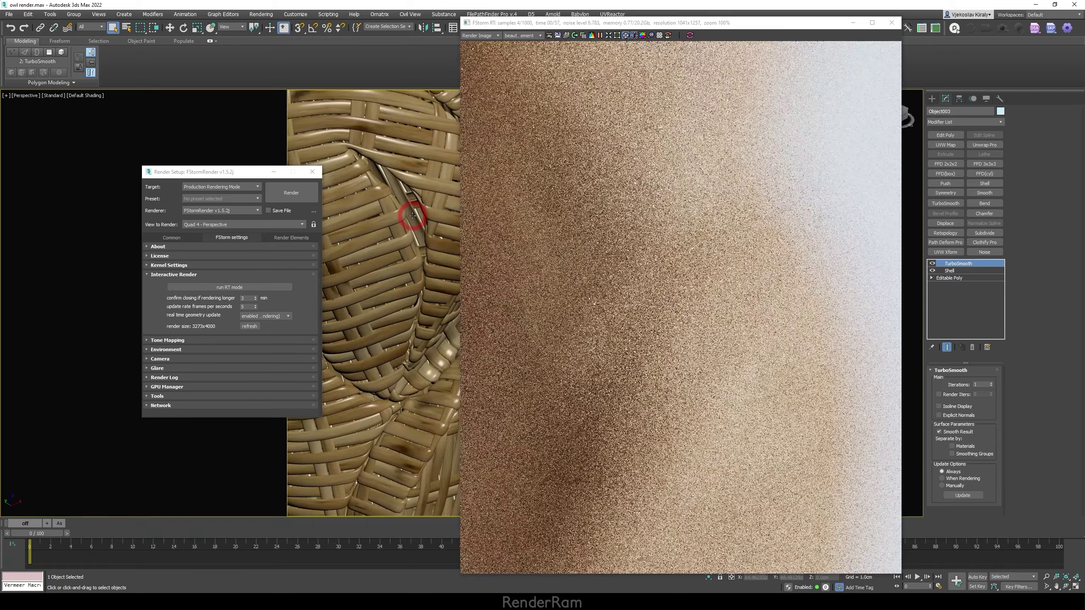
pyautogui.click(666, 277)
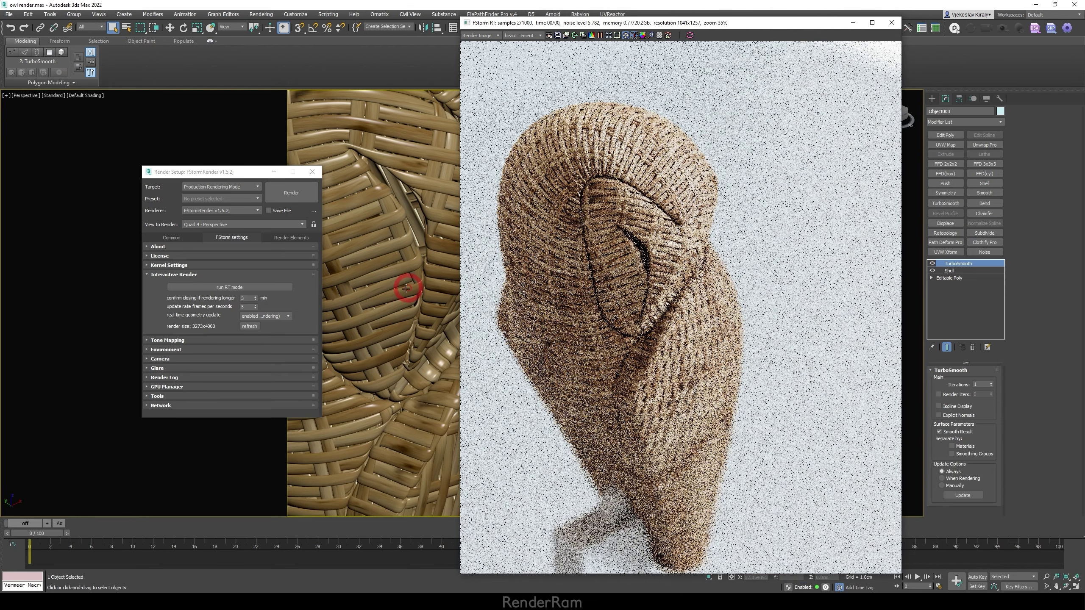
pyautogui.scroll(-3, 422, 319)
pyautogui.keyDown('alt'); pyautogui.moveTo(421, 319); pyautogui.dragTo(400, 327, button='middle'); pyautogui.keyUp('alt')
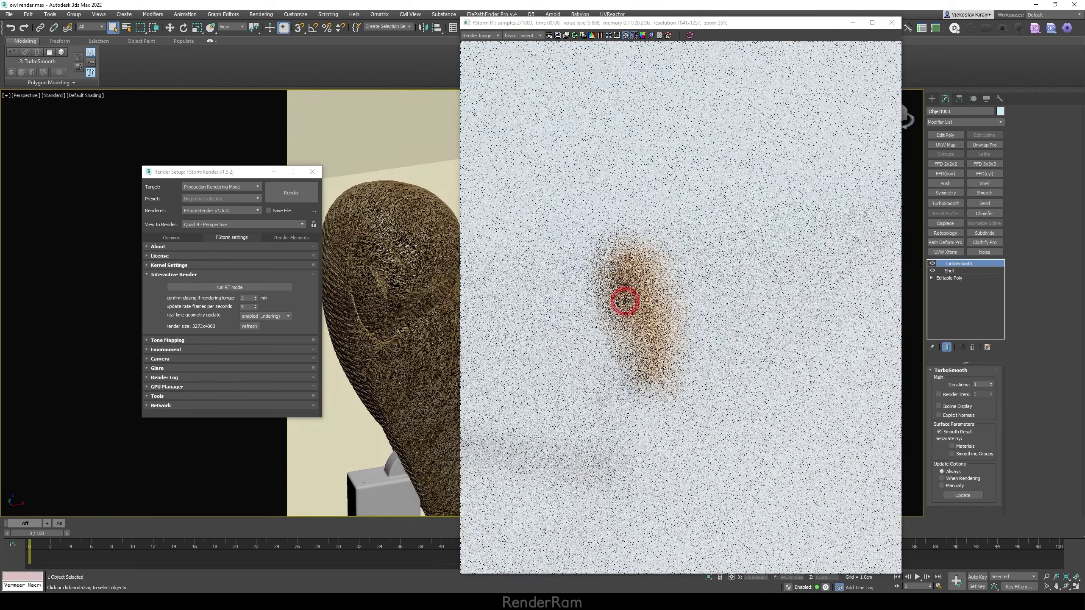
pyautogui.scroll(5, 395, 325)
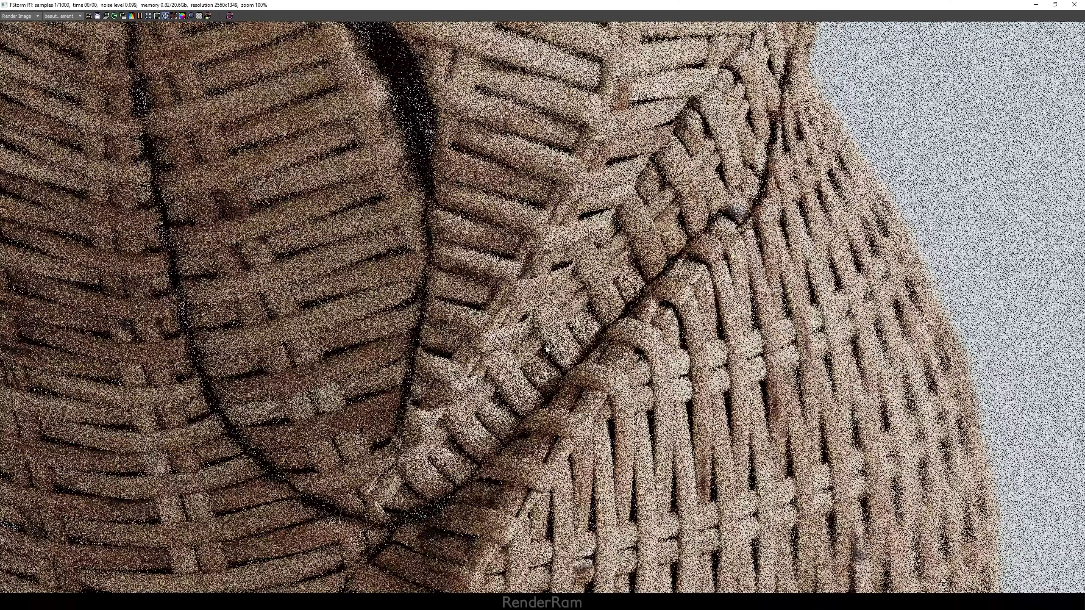
pyautogui.moveTo(546, 350); pyautogui.dragTo(475, 171, button='middle')
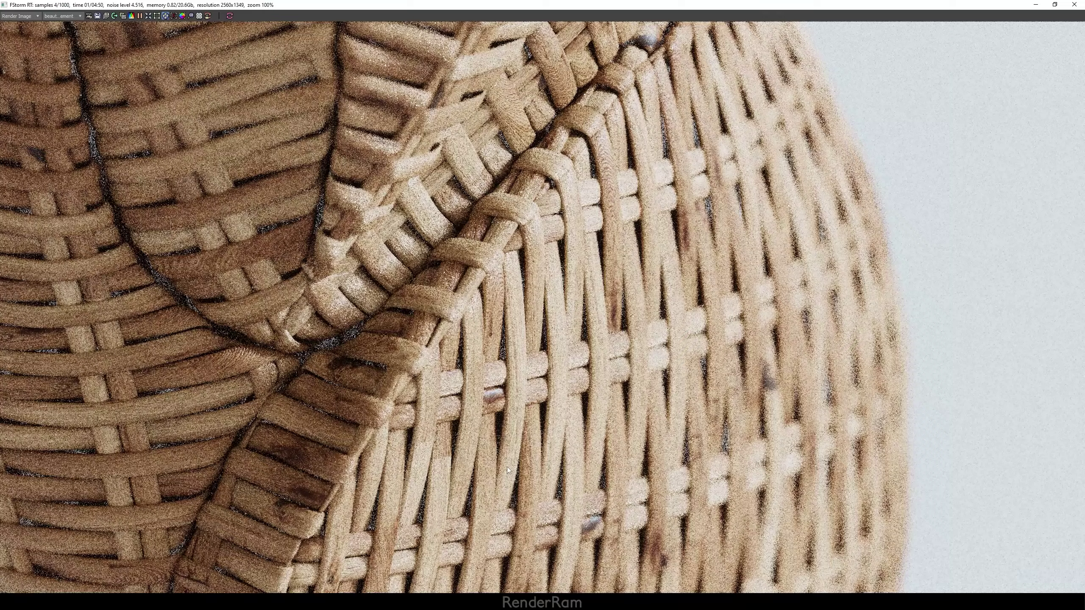